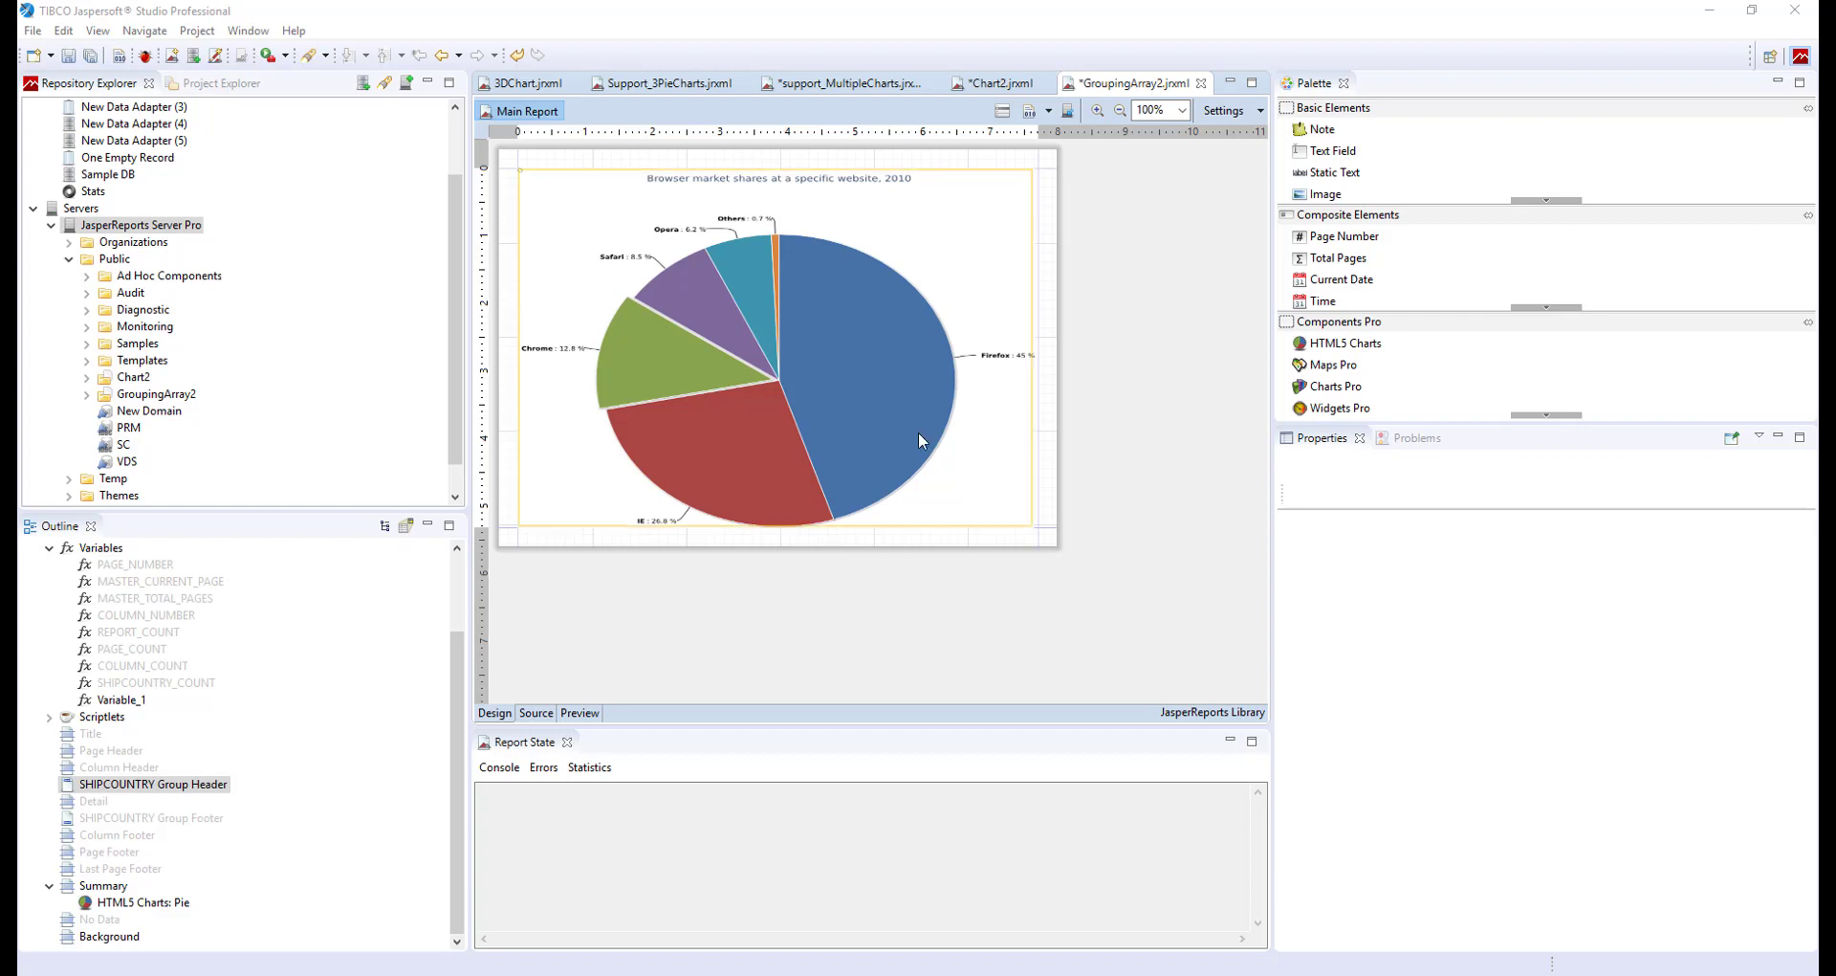
Step: Inspect the SHIPCOUNTRY field in the report's Dataset and Query dialog, closing it unchanged
click(1068, 111)
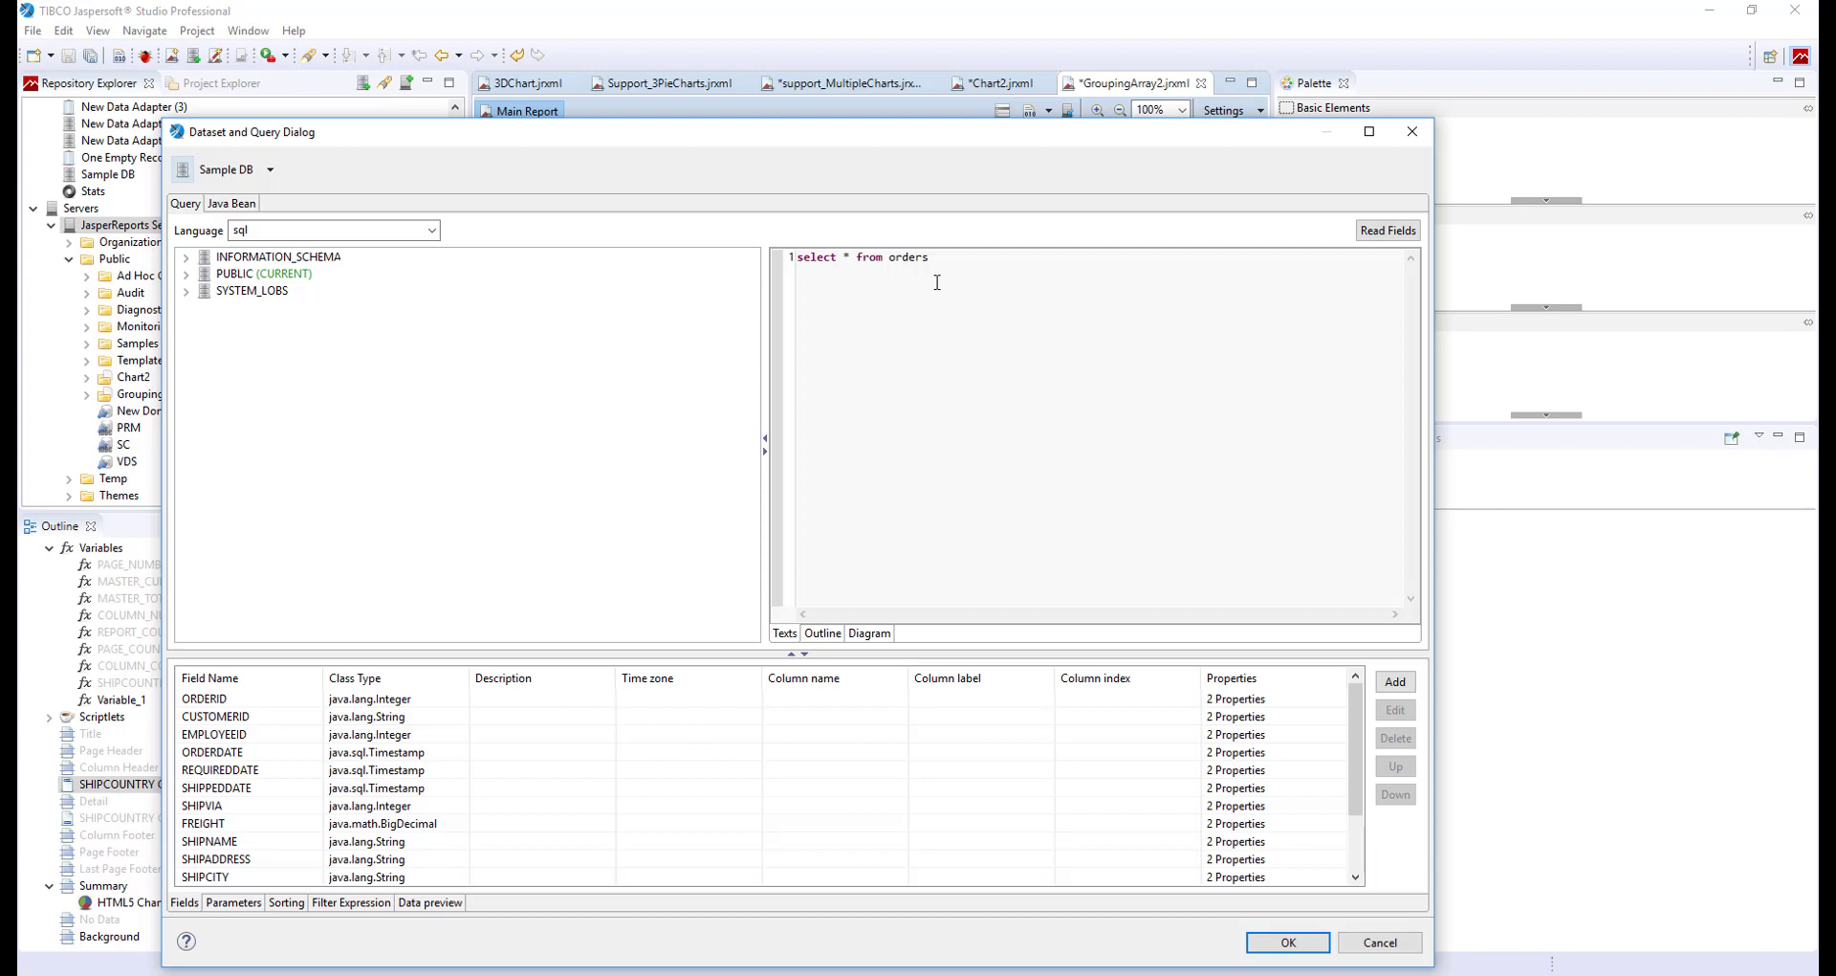
scroll(273, 865, down, 2)
click(257, 861)
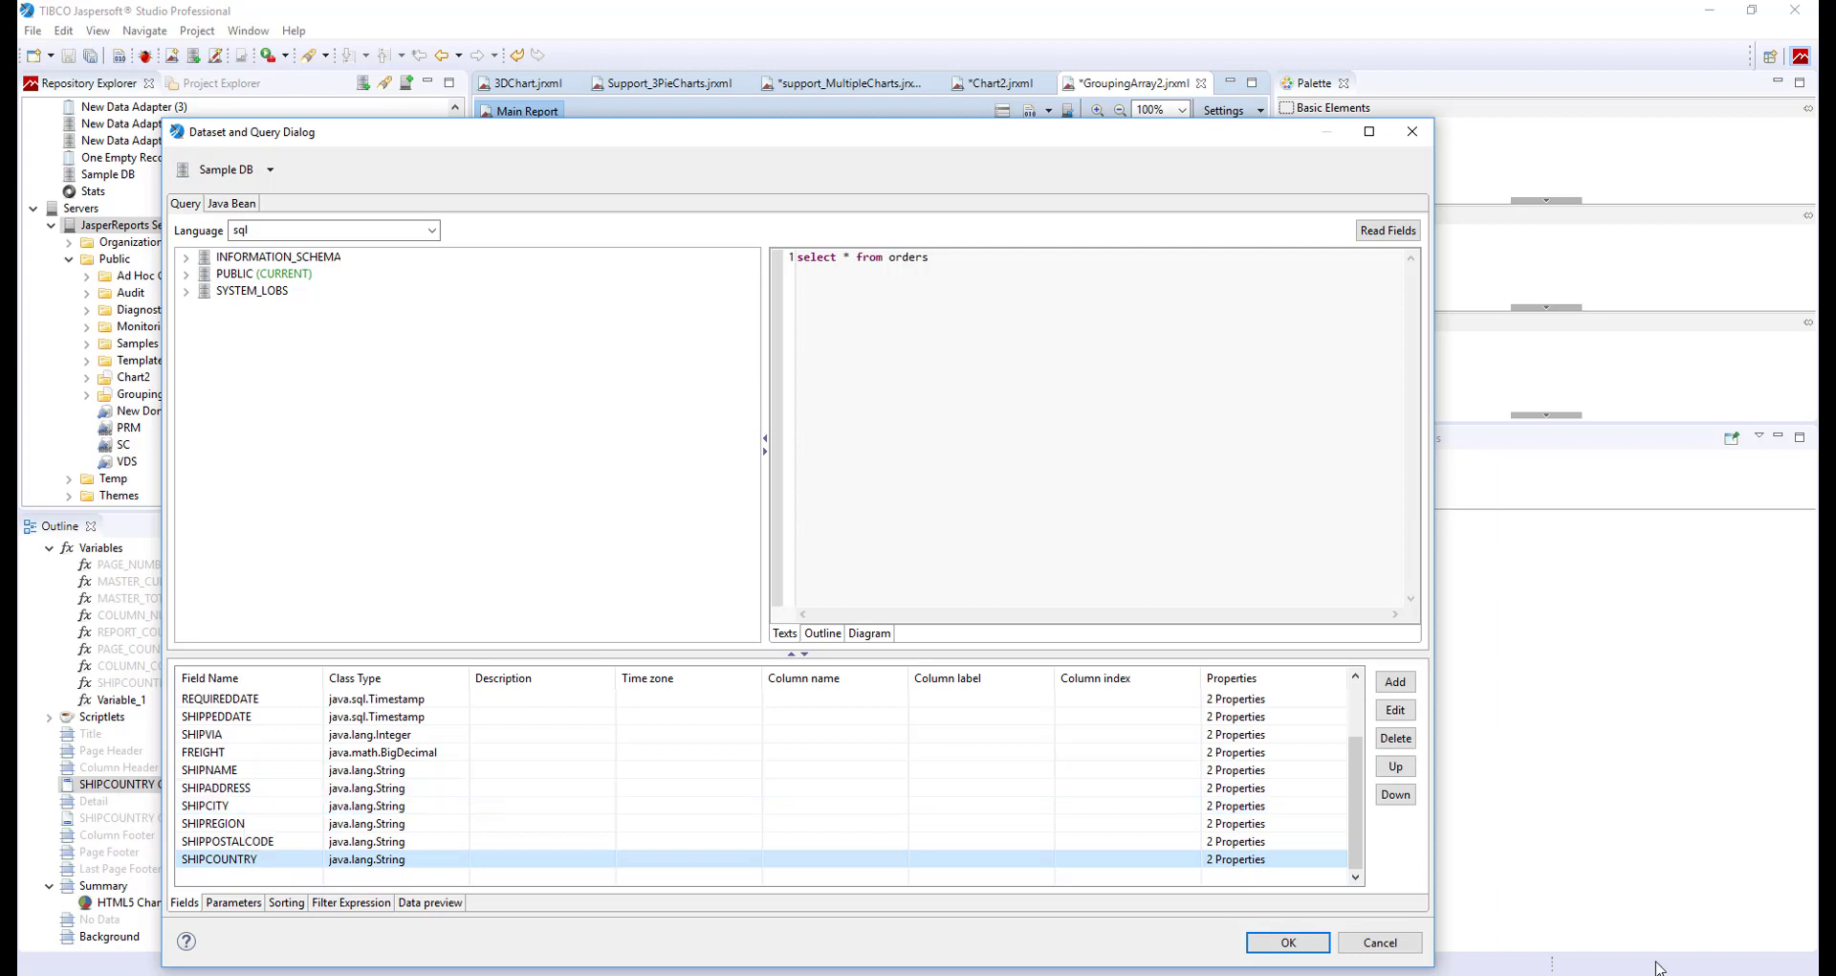
click(1384, 943)
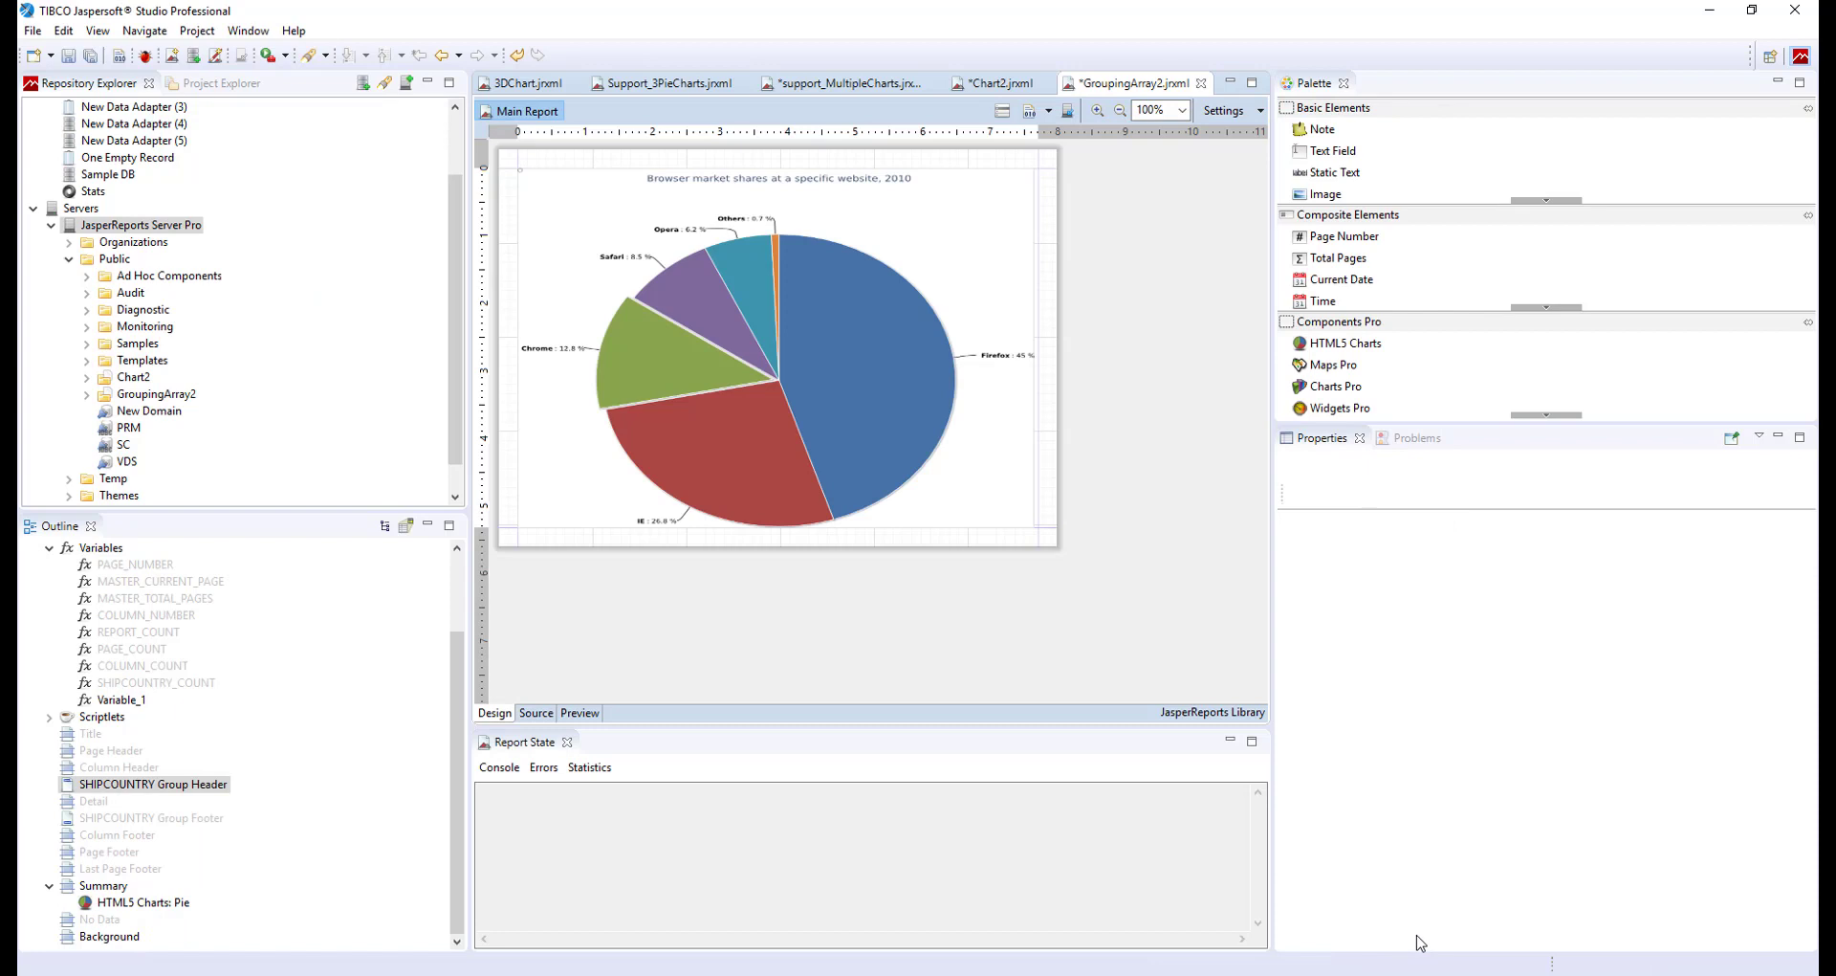
Step: Show the SHIPCOUNTRY Group Header band, then the SHIPCOUNTRY sort field properties
click(178, 786)
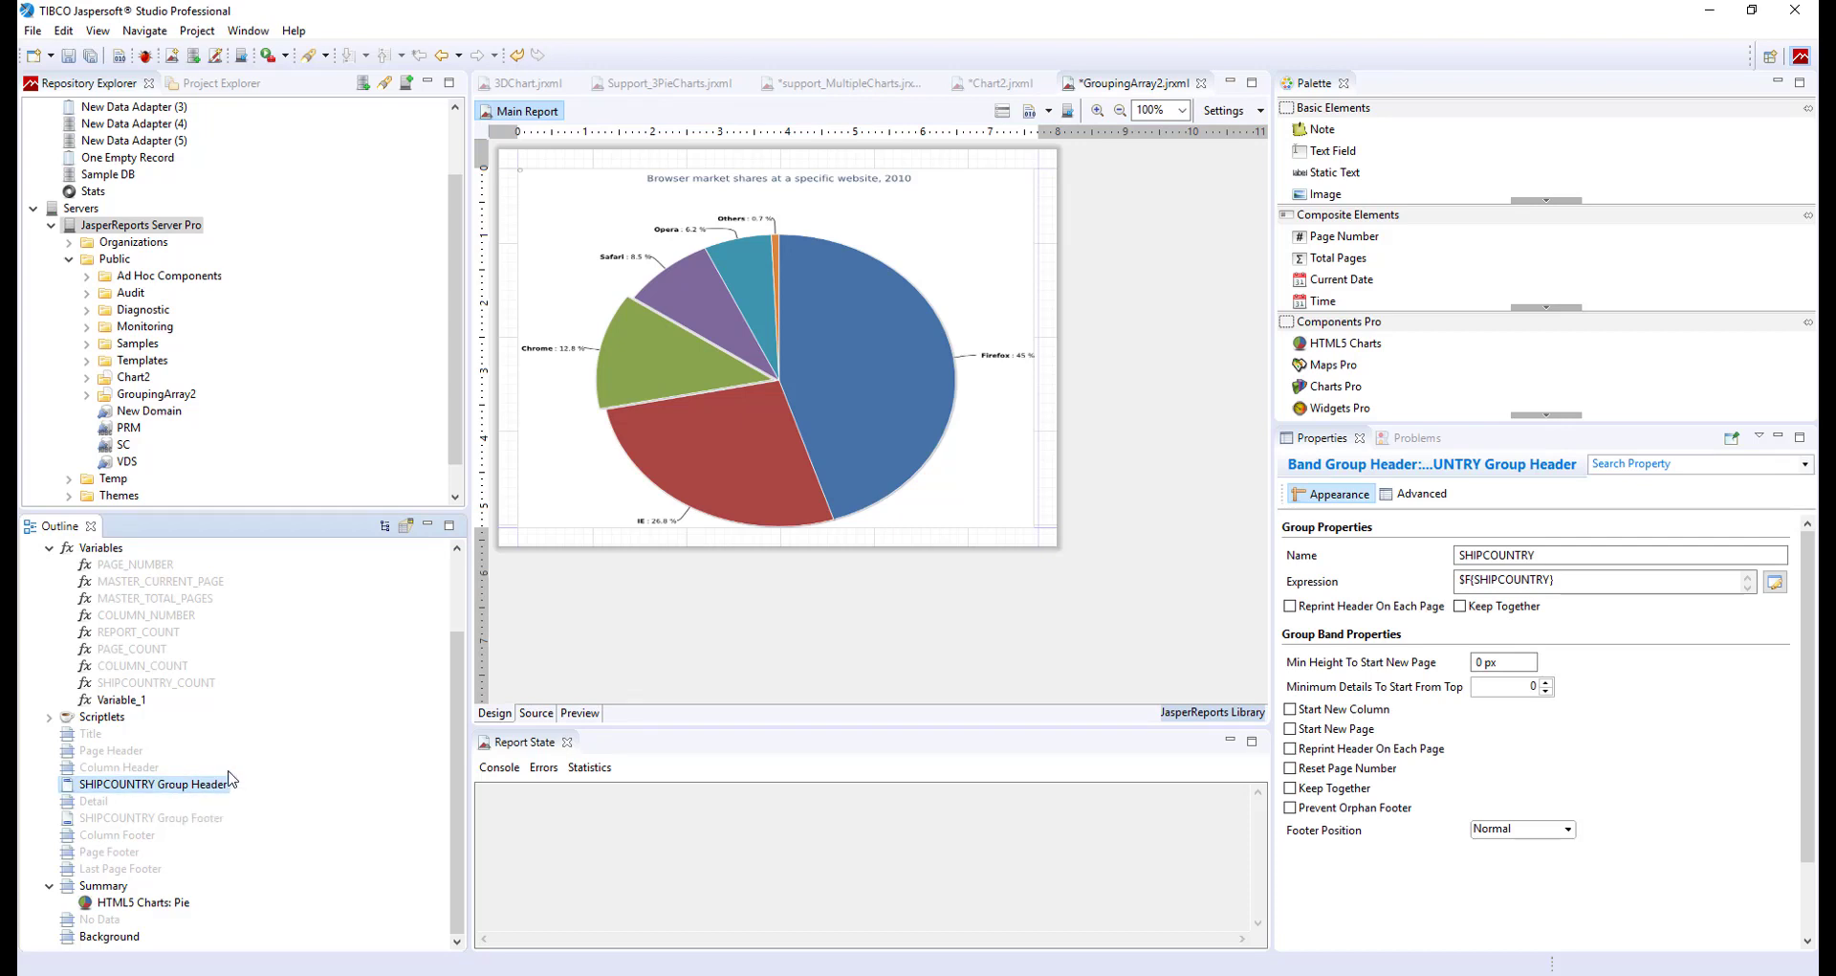
scroll(239, 769, up, 2)
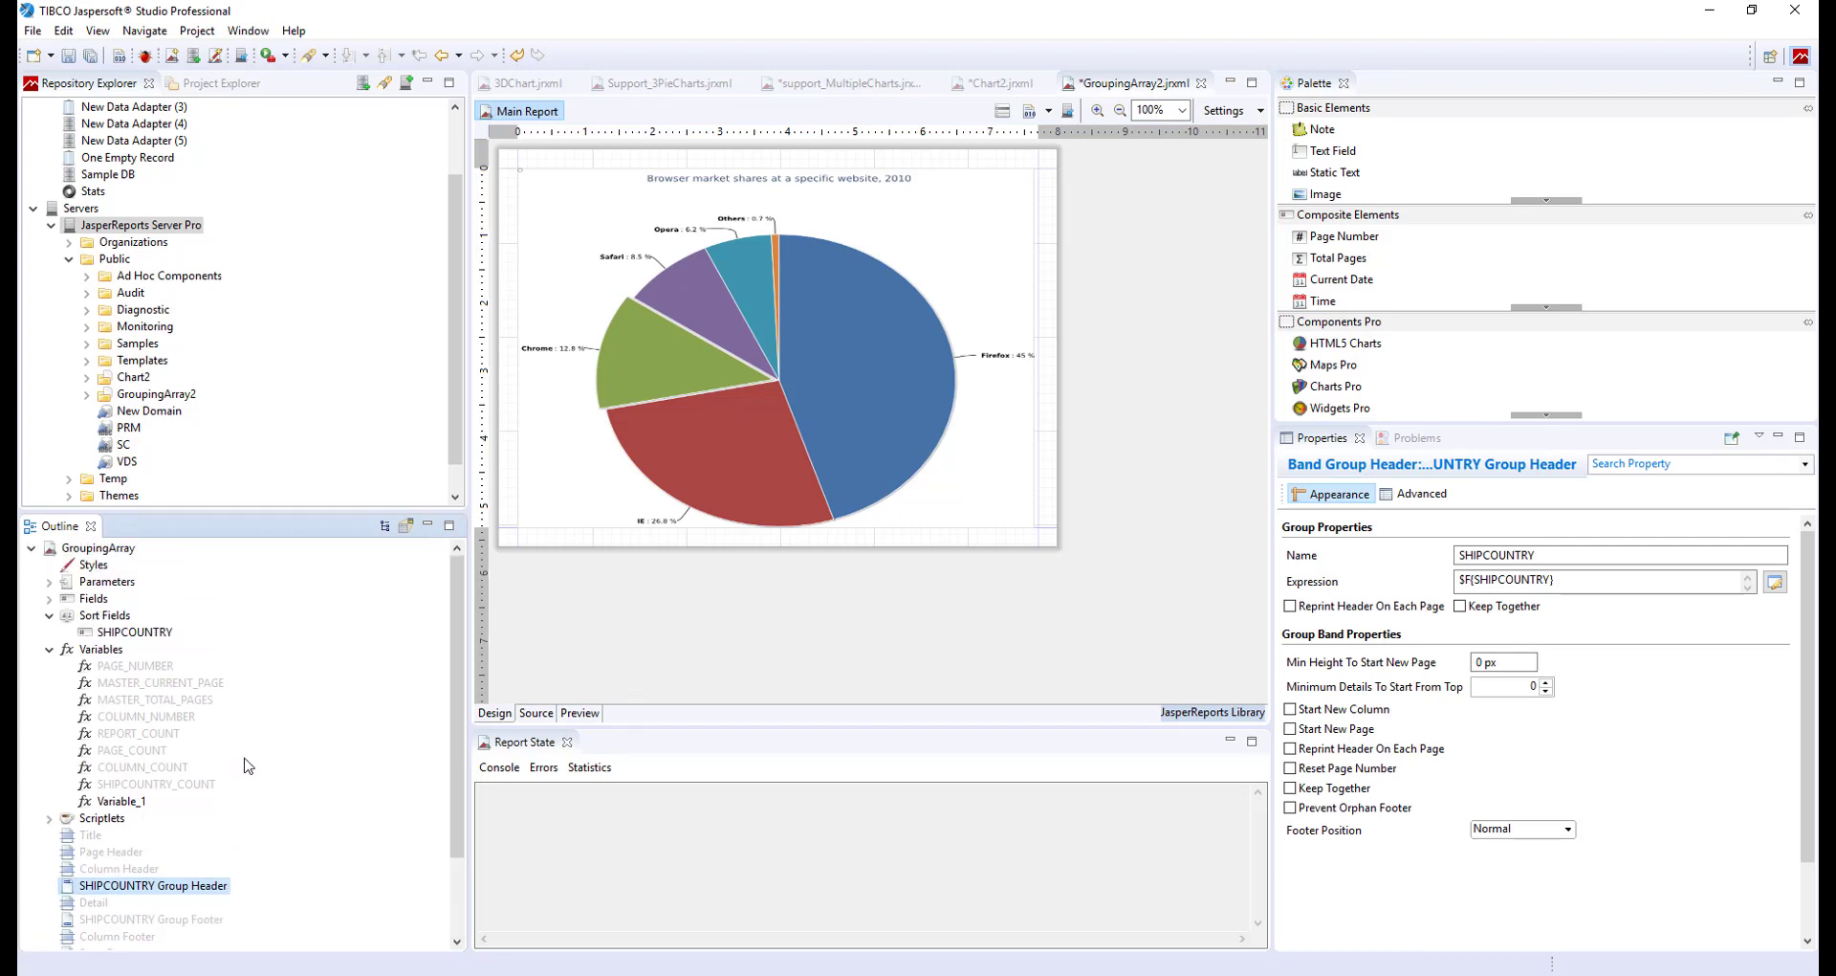
click(166, 633)
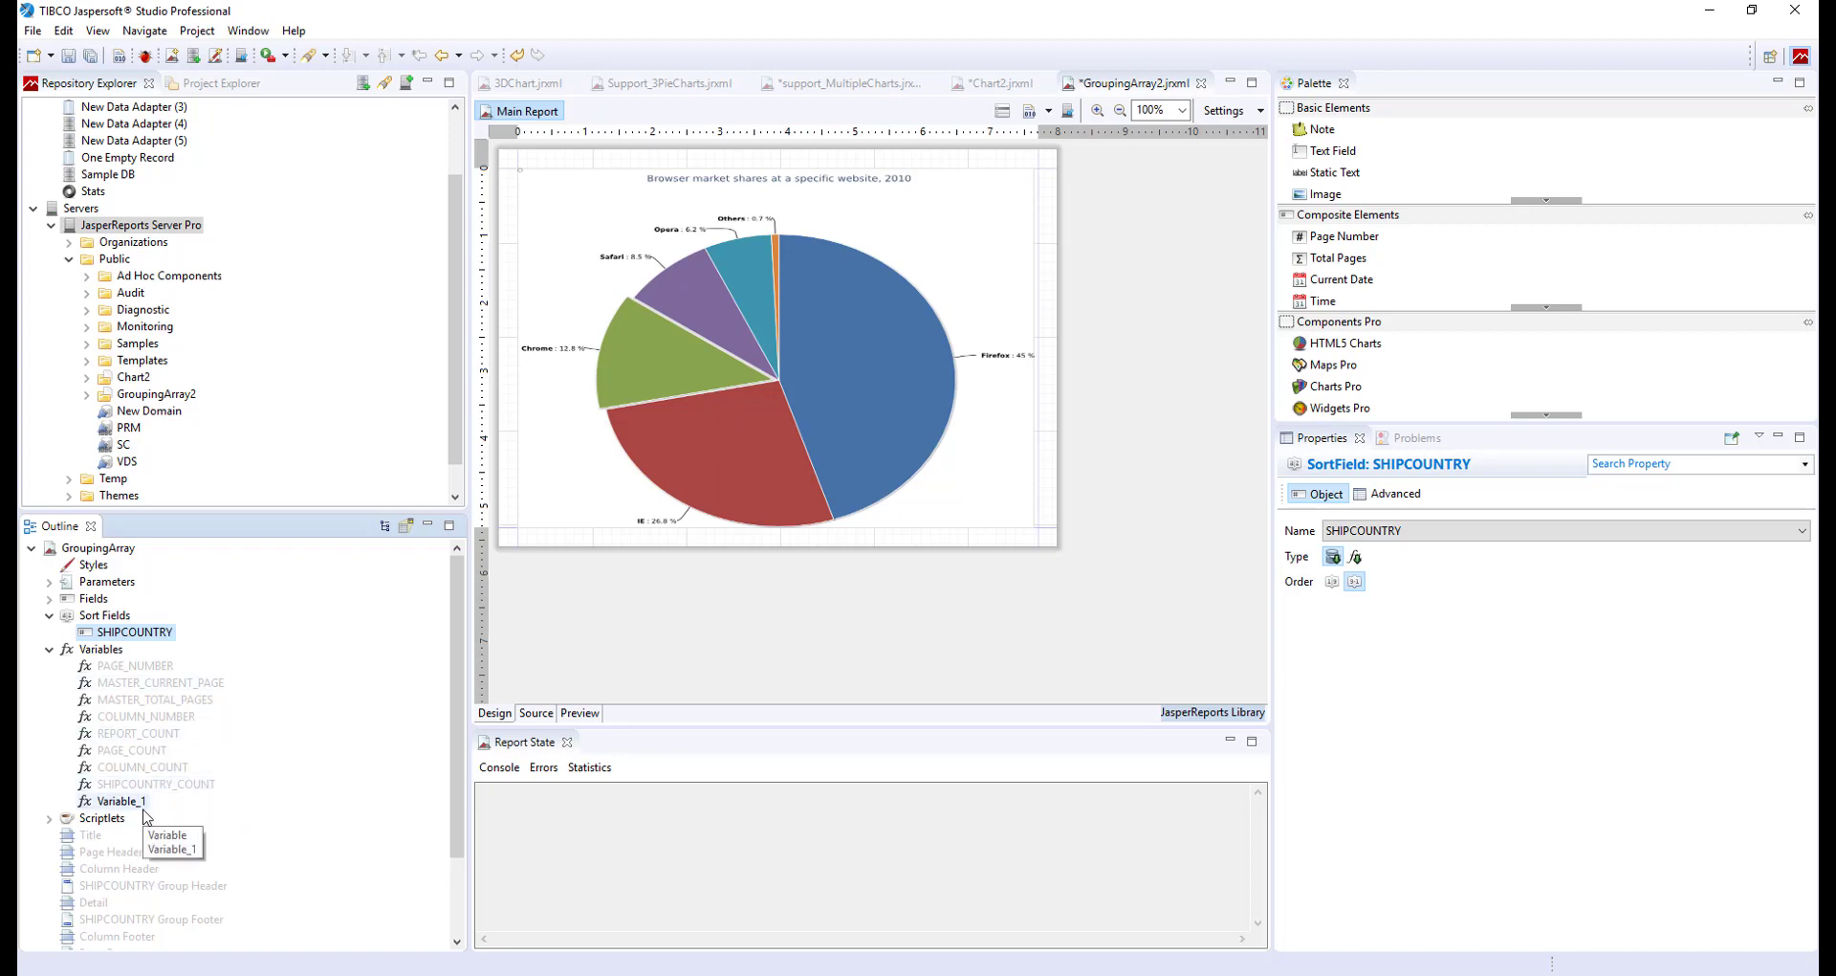
Step: Review Variable_1: String, Highest calculation, expression $V{Variable_1}+","+$F{SHIPCITY}, reset on SHIPCOUNTRY
click(115, 801)
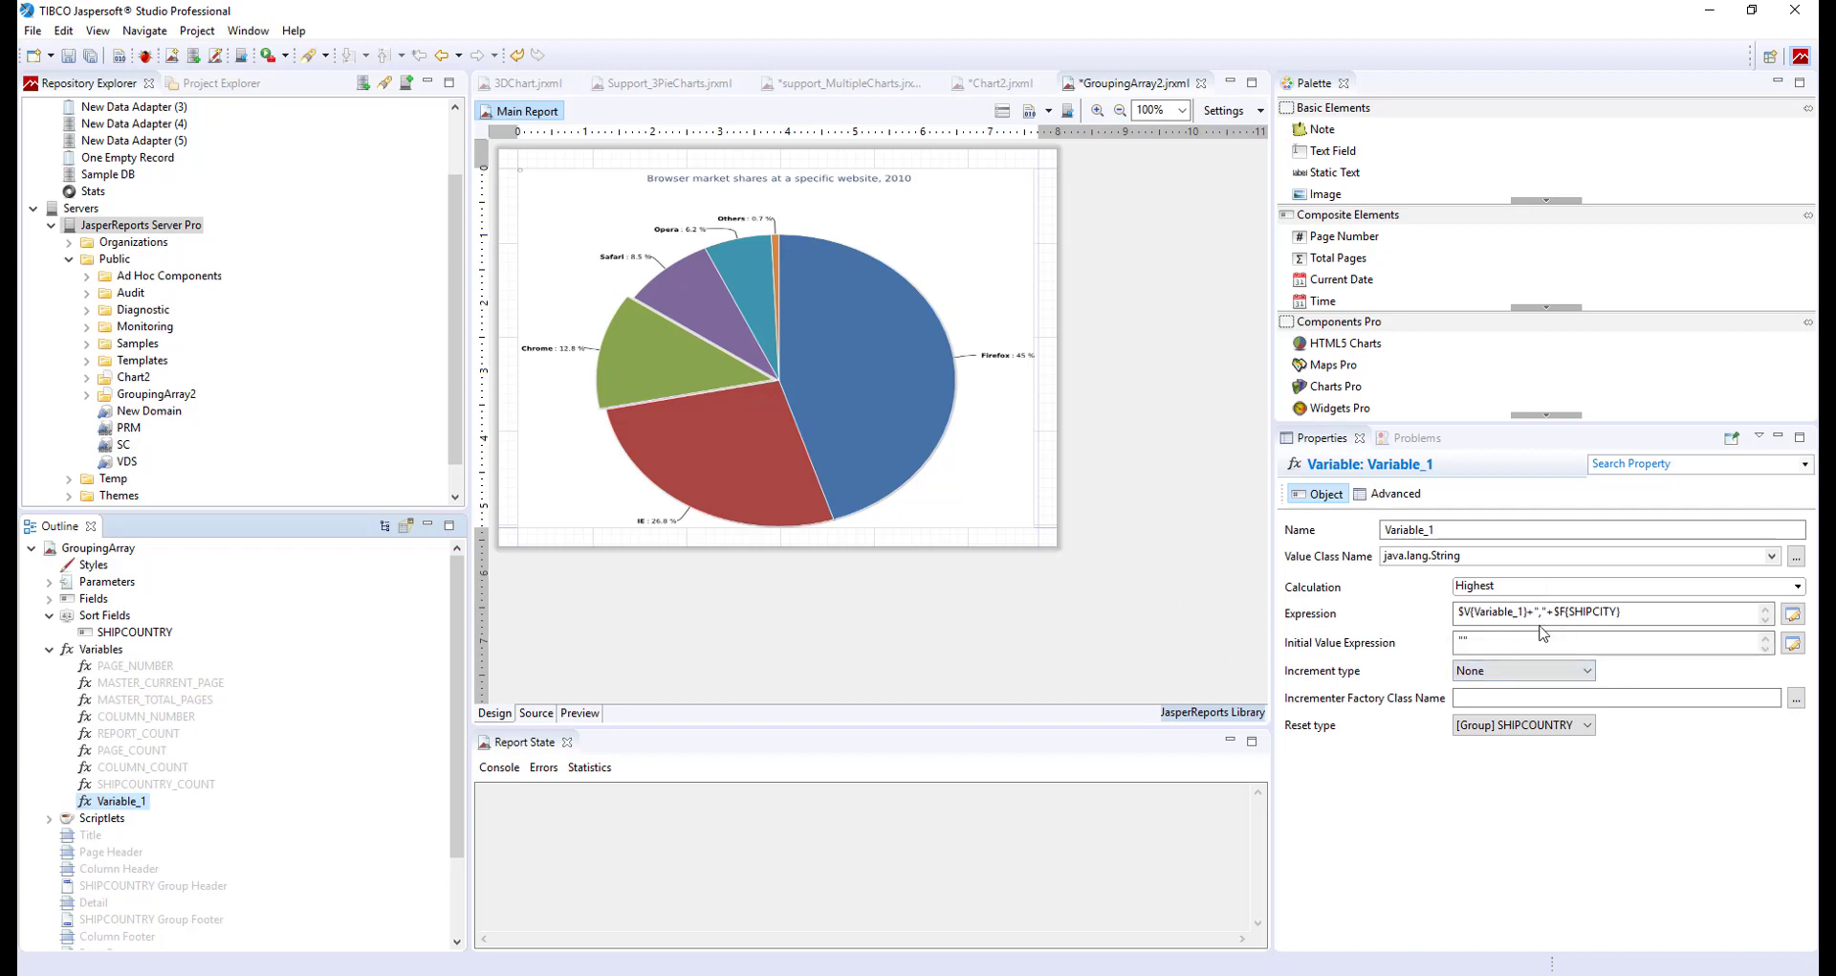
click(1475, 643)
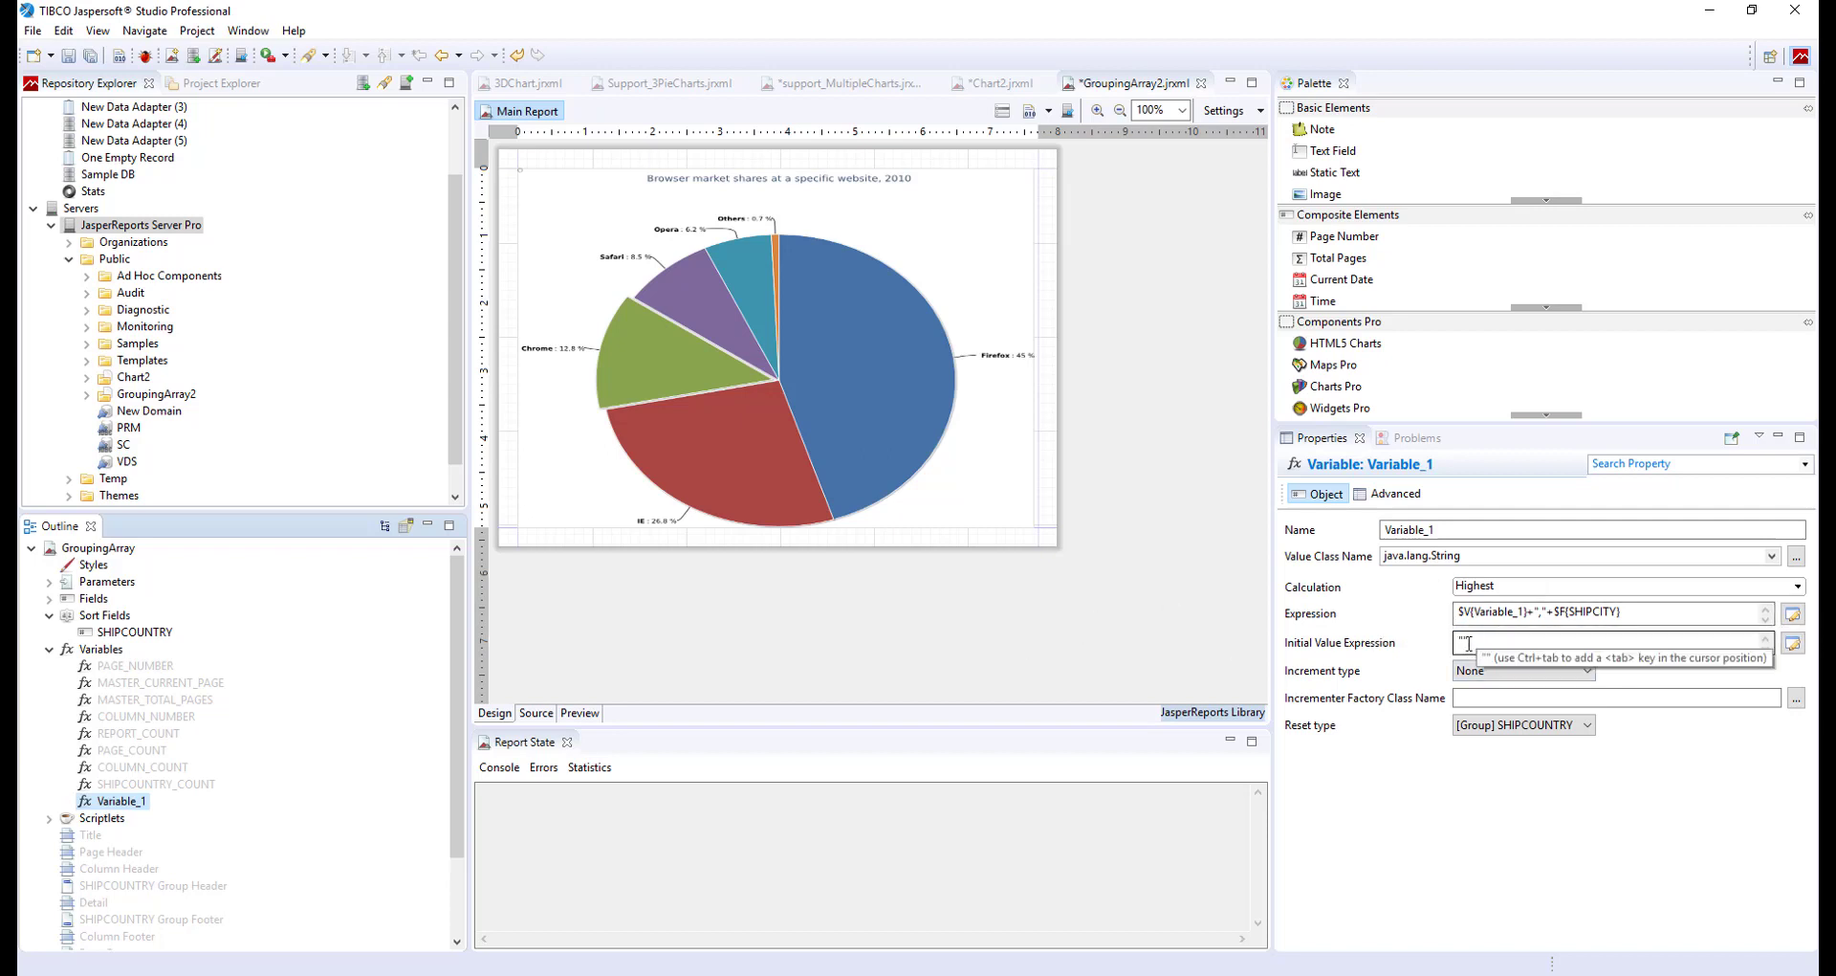
double_click(1540, 613)
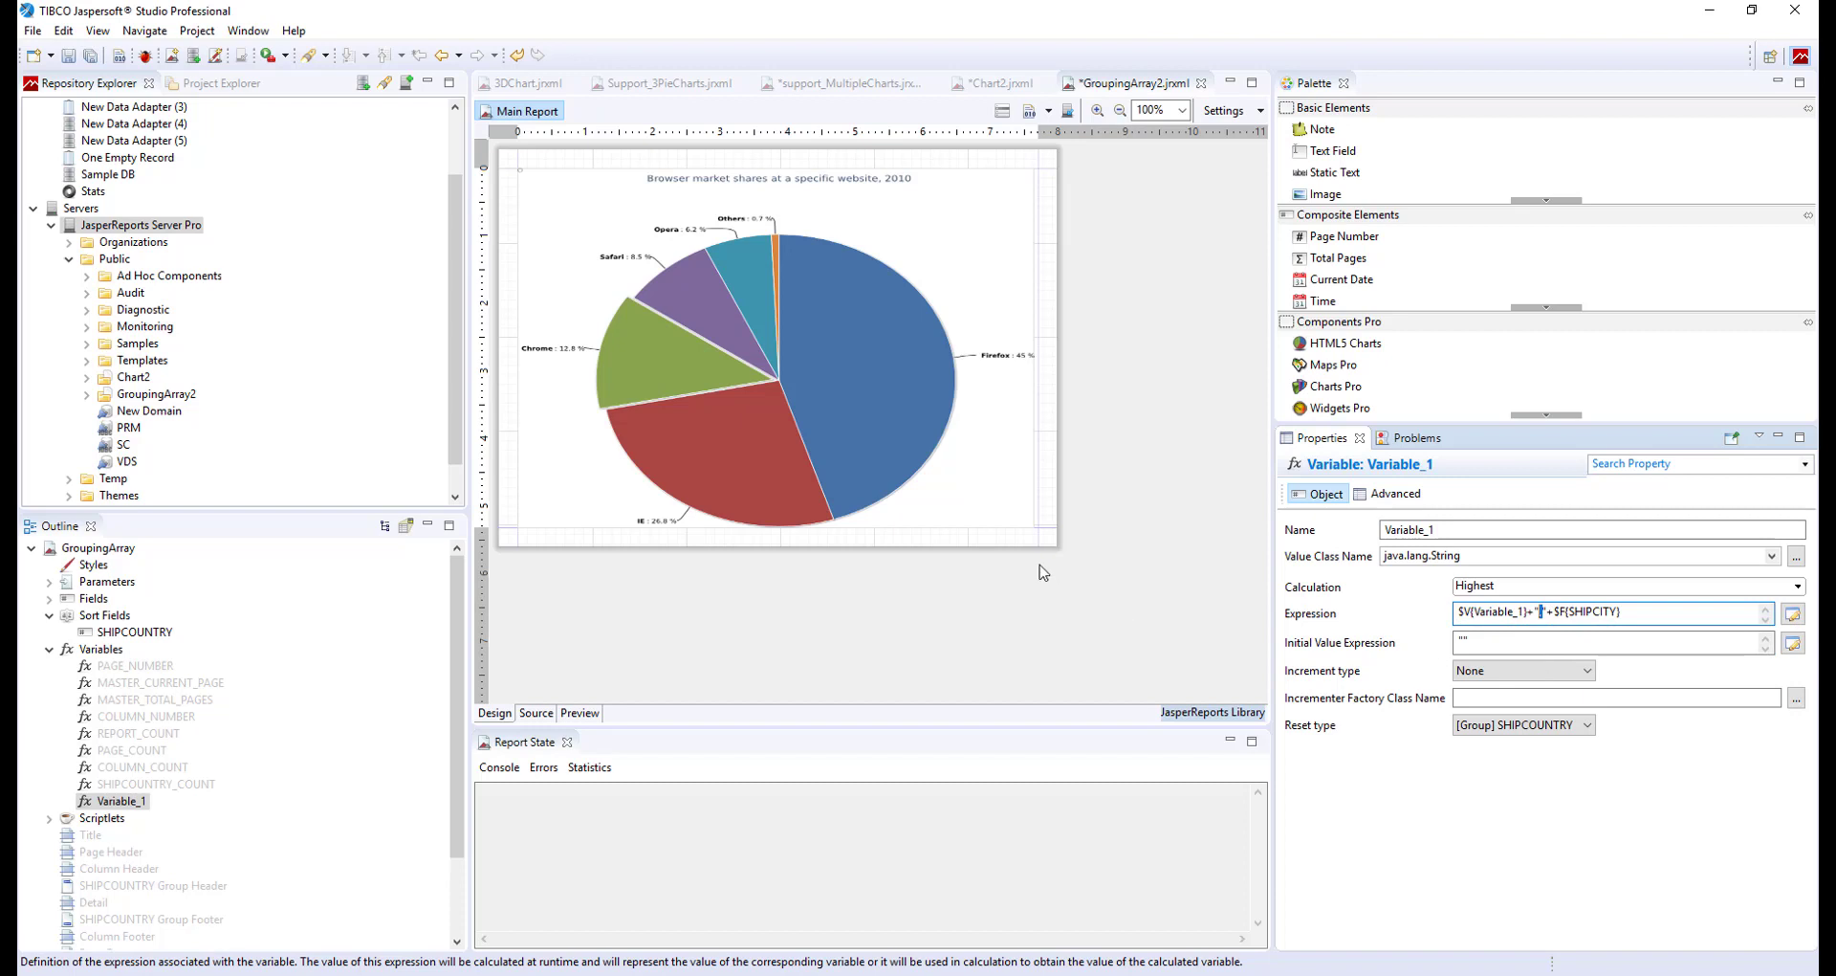
Step: Open the pie chart's Edit Chart properties editor
click(994, 497)
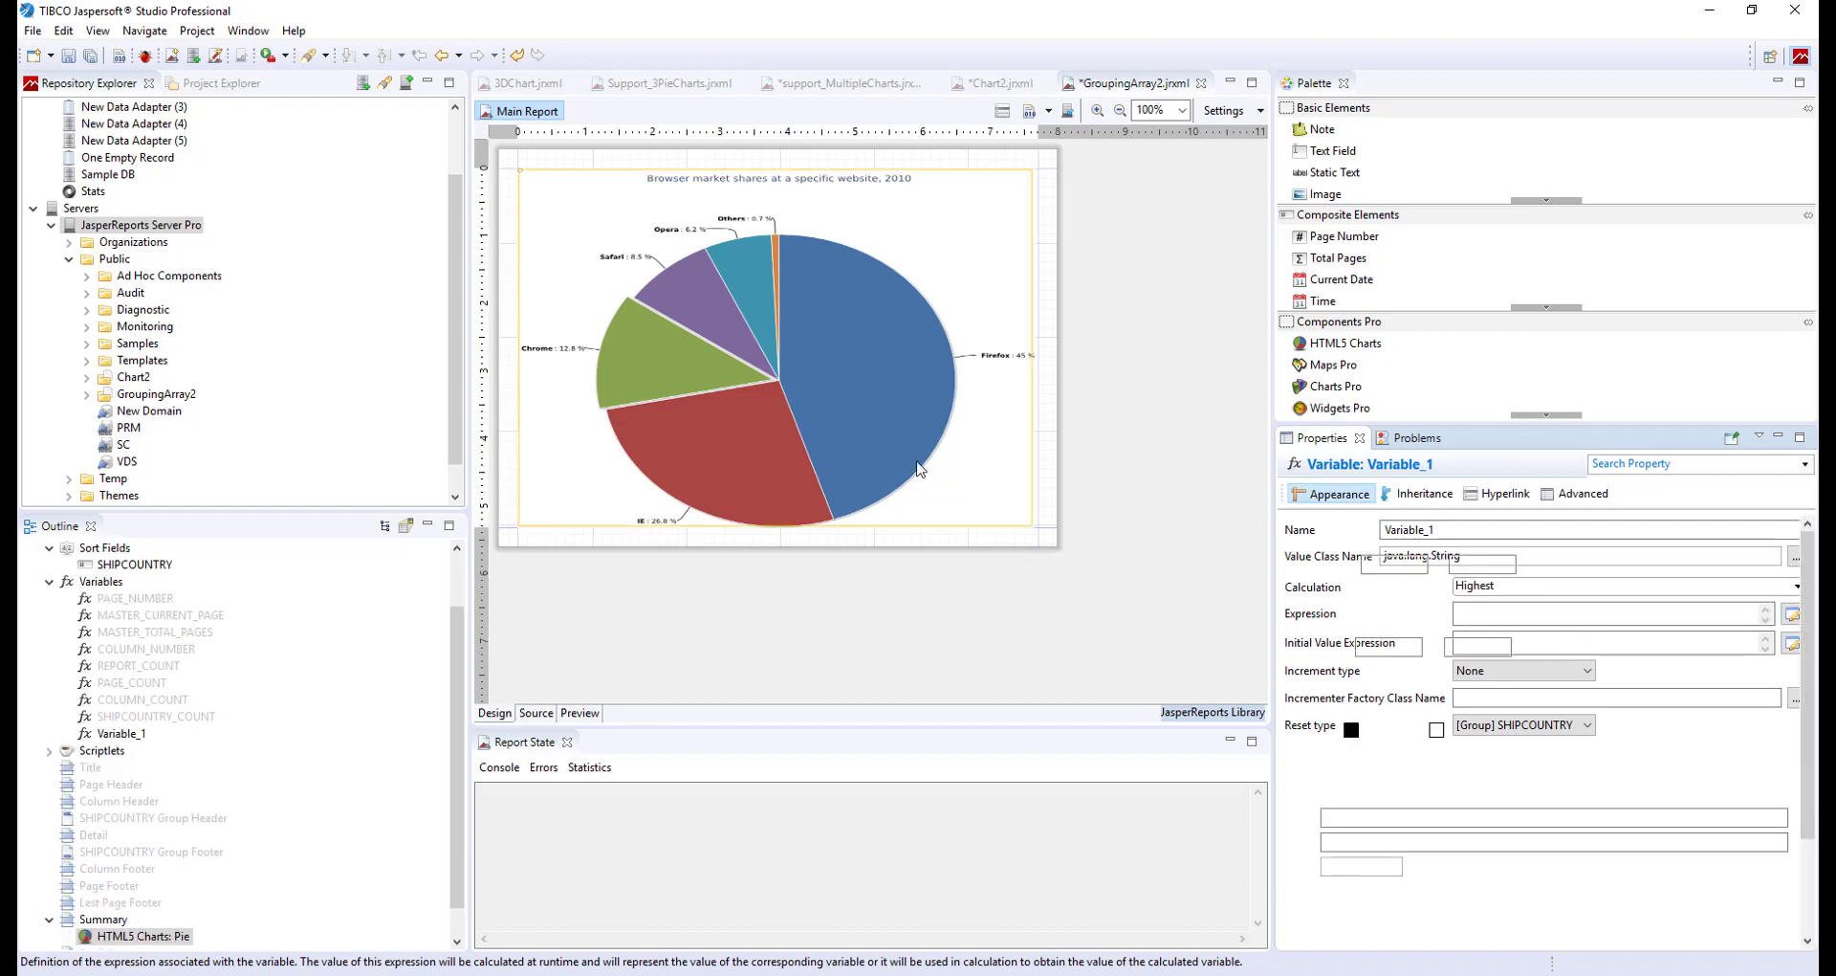
right_click(920, 464)
click(957, 474)
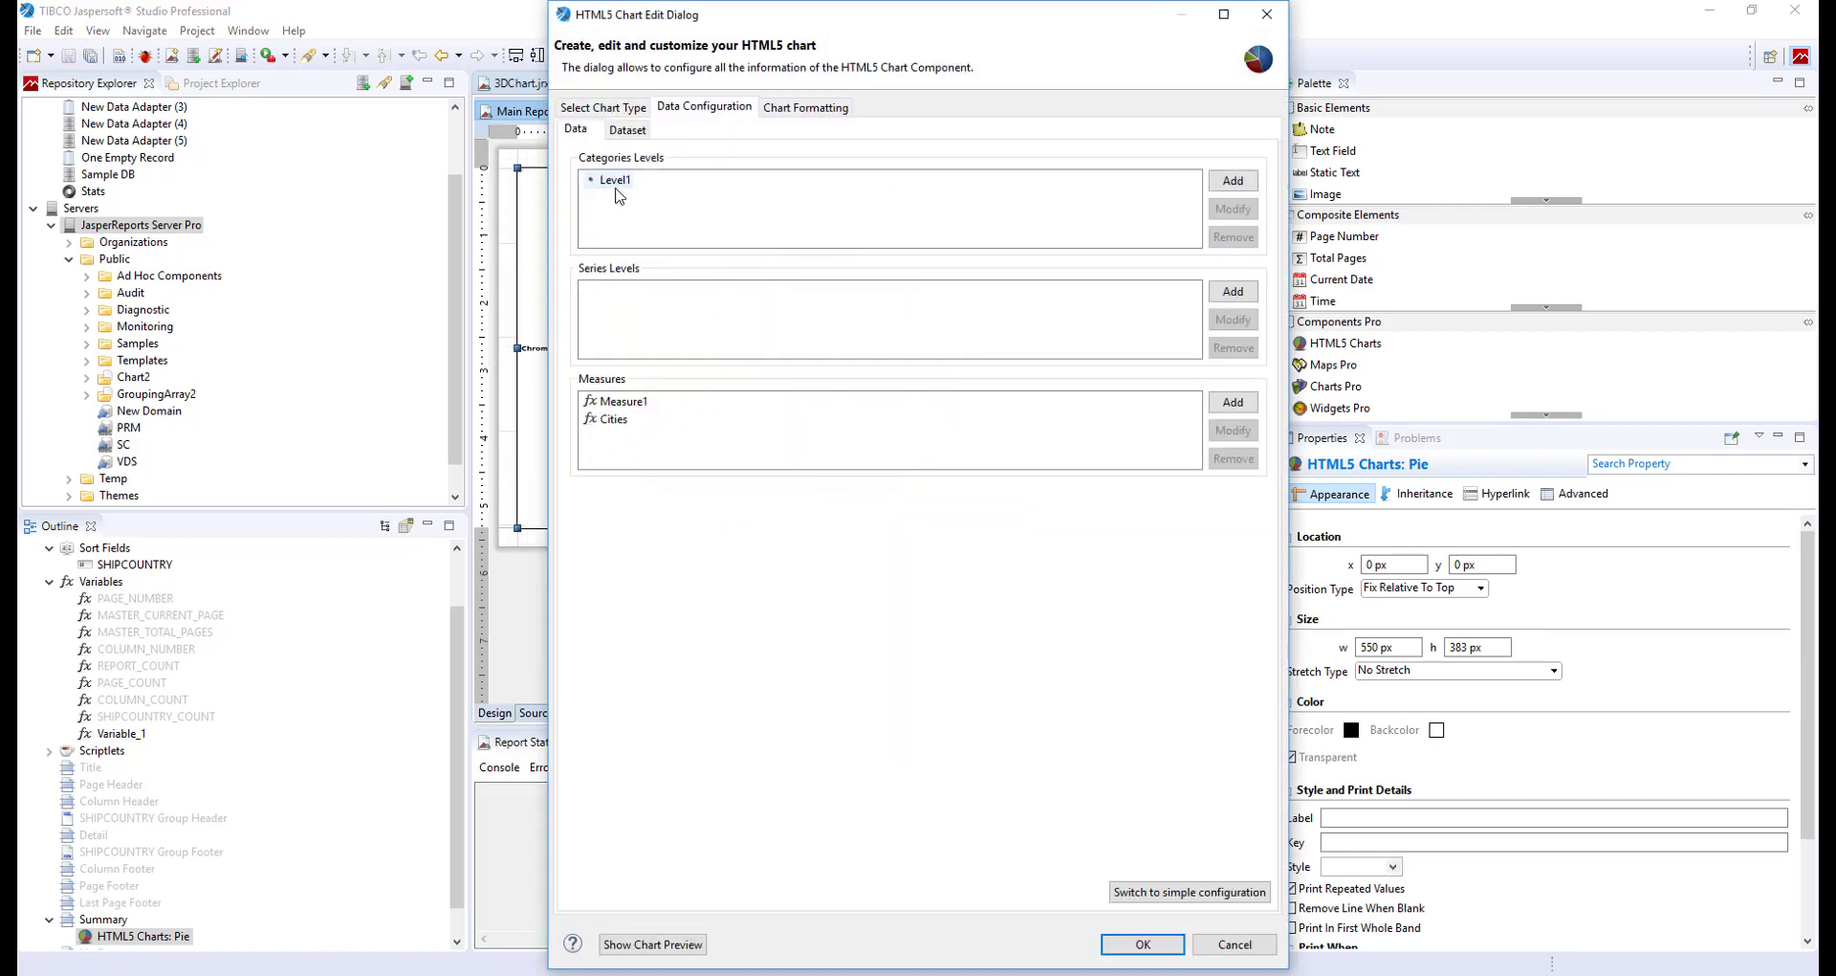
Step: Check that Level1 groups by $F{SHIPCOUNTRY}, then view Measure1's Count of $F{FREIGHT}
double_click(615, 180)
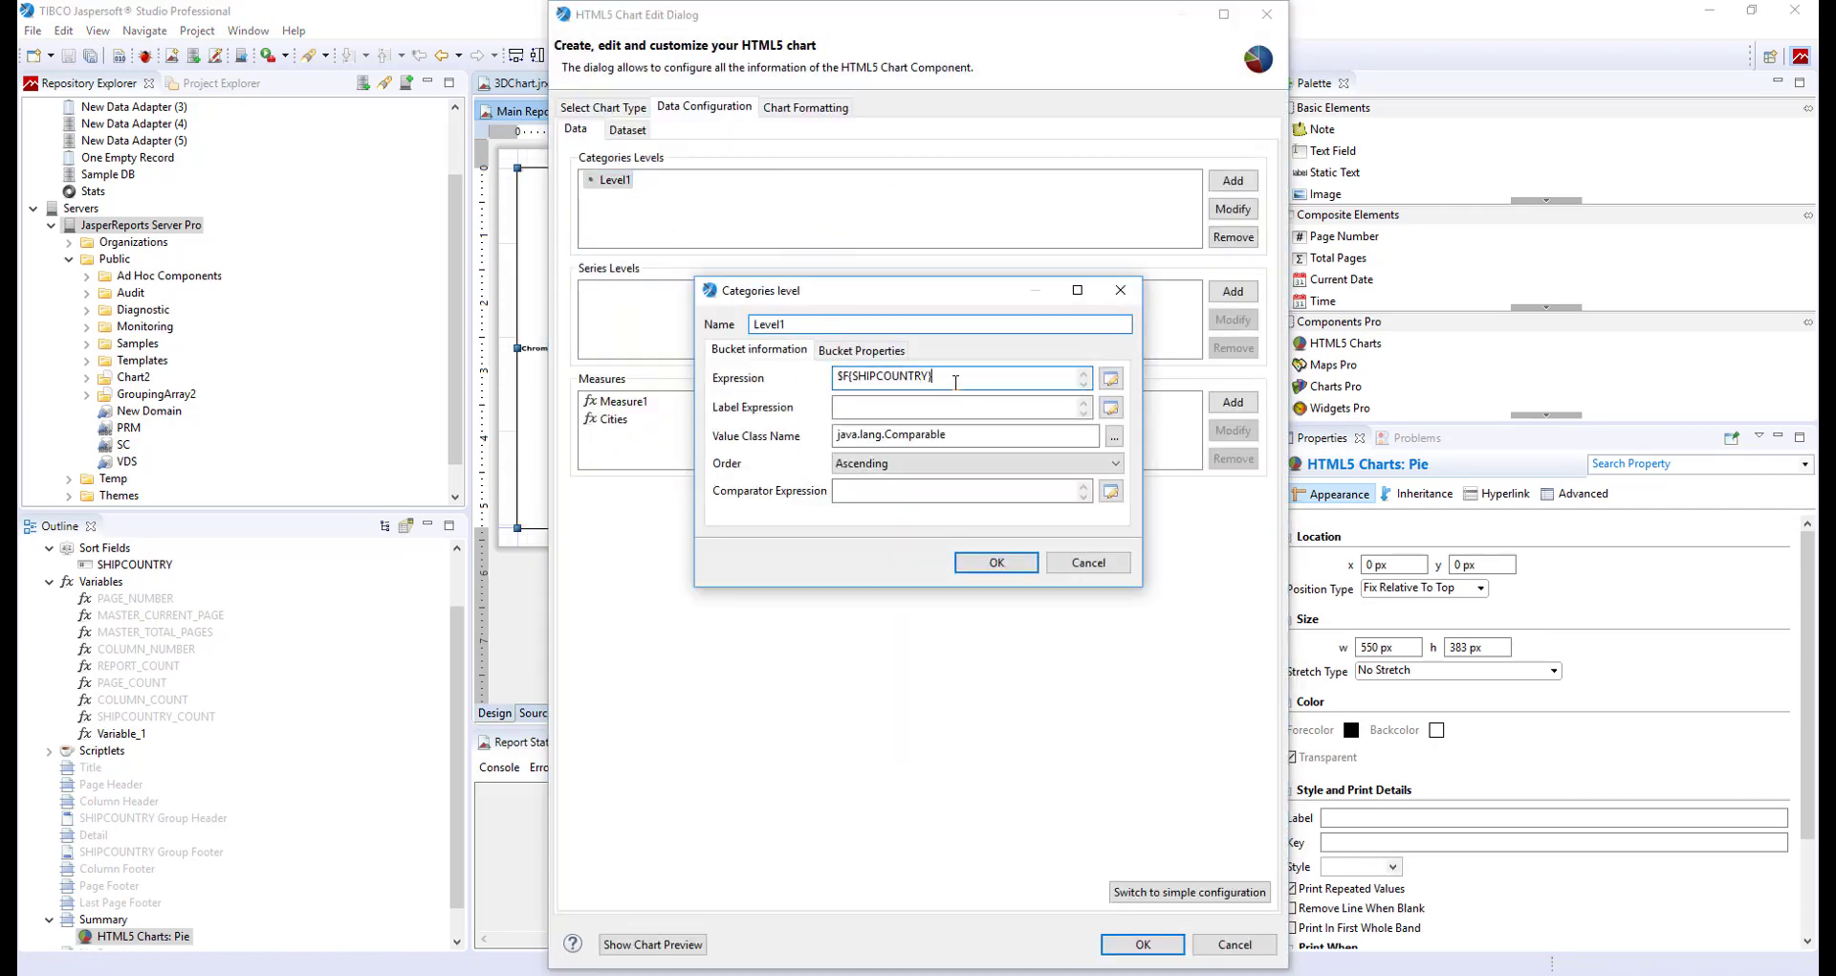
click(1089, 564)
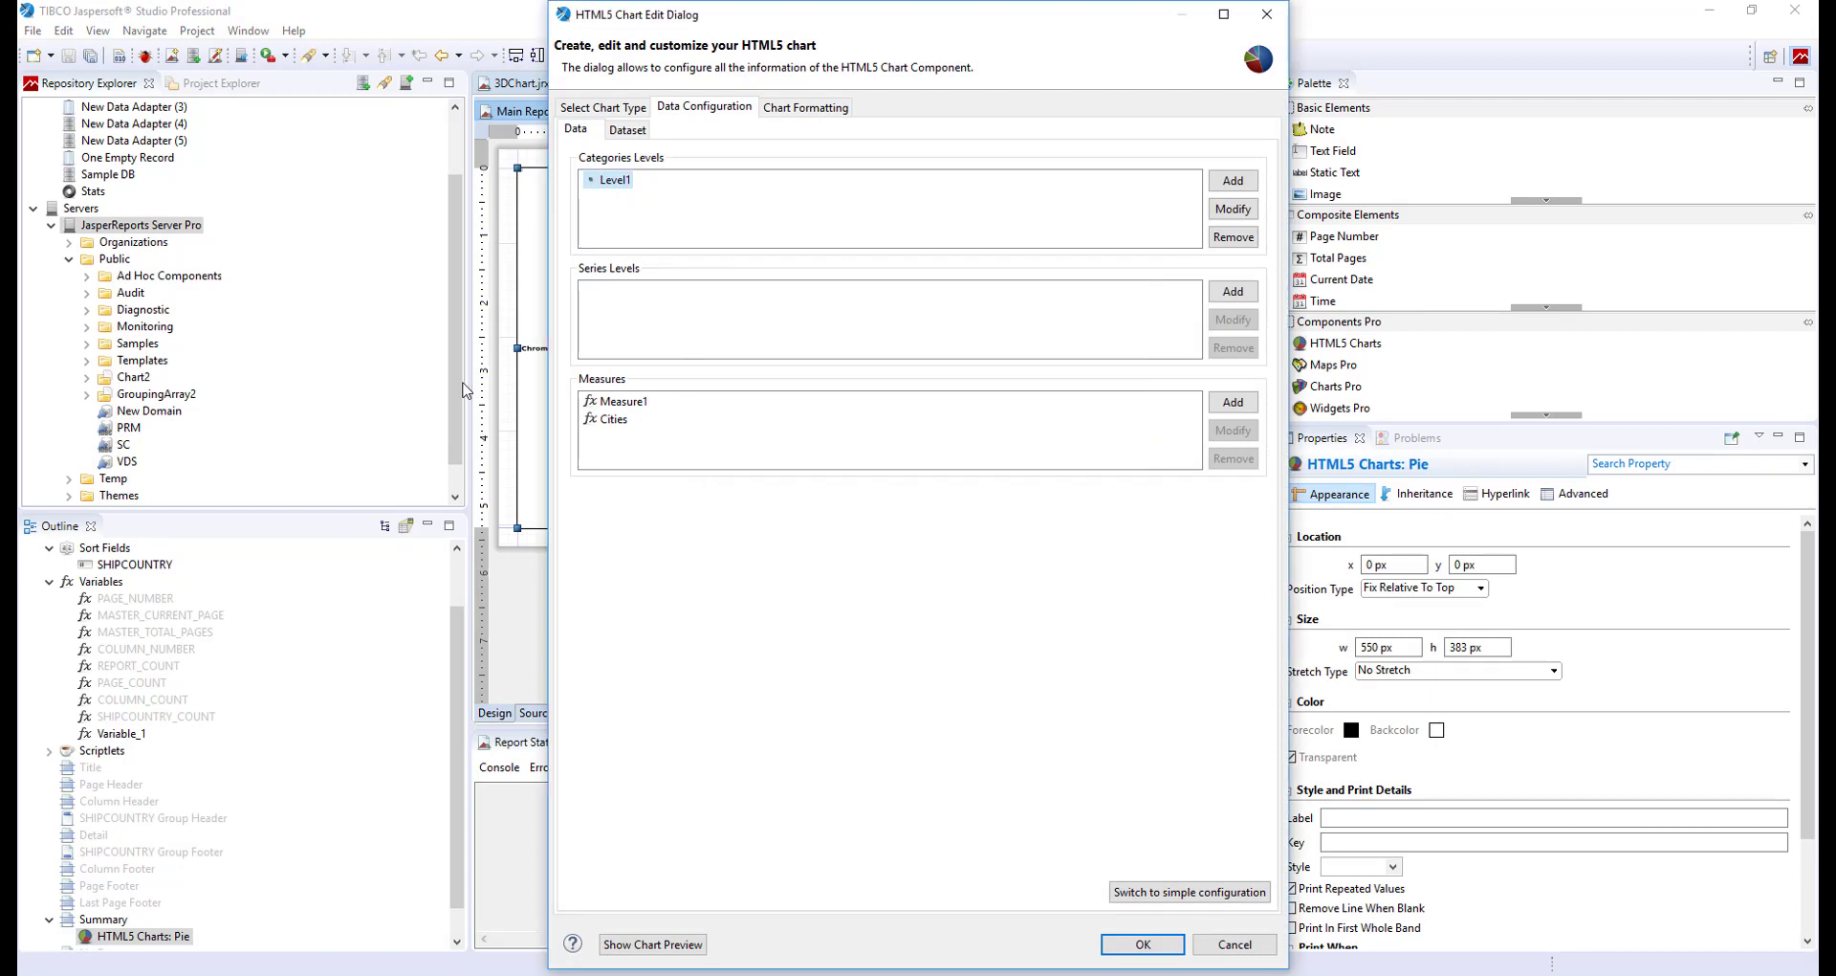
double_click(646, 402)
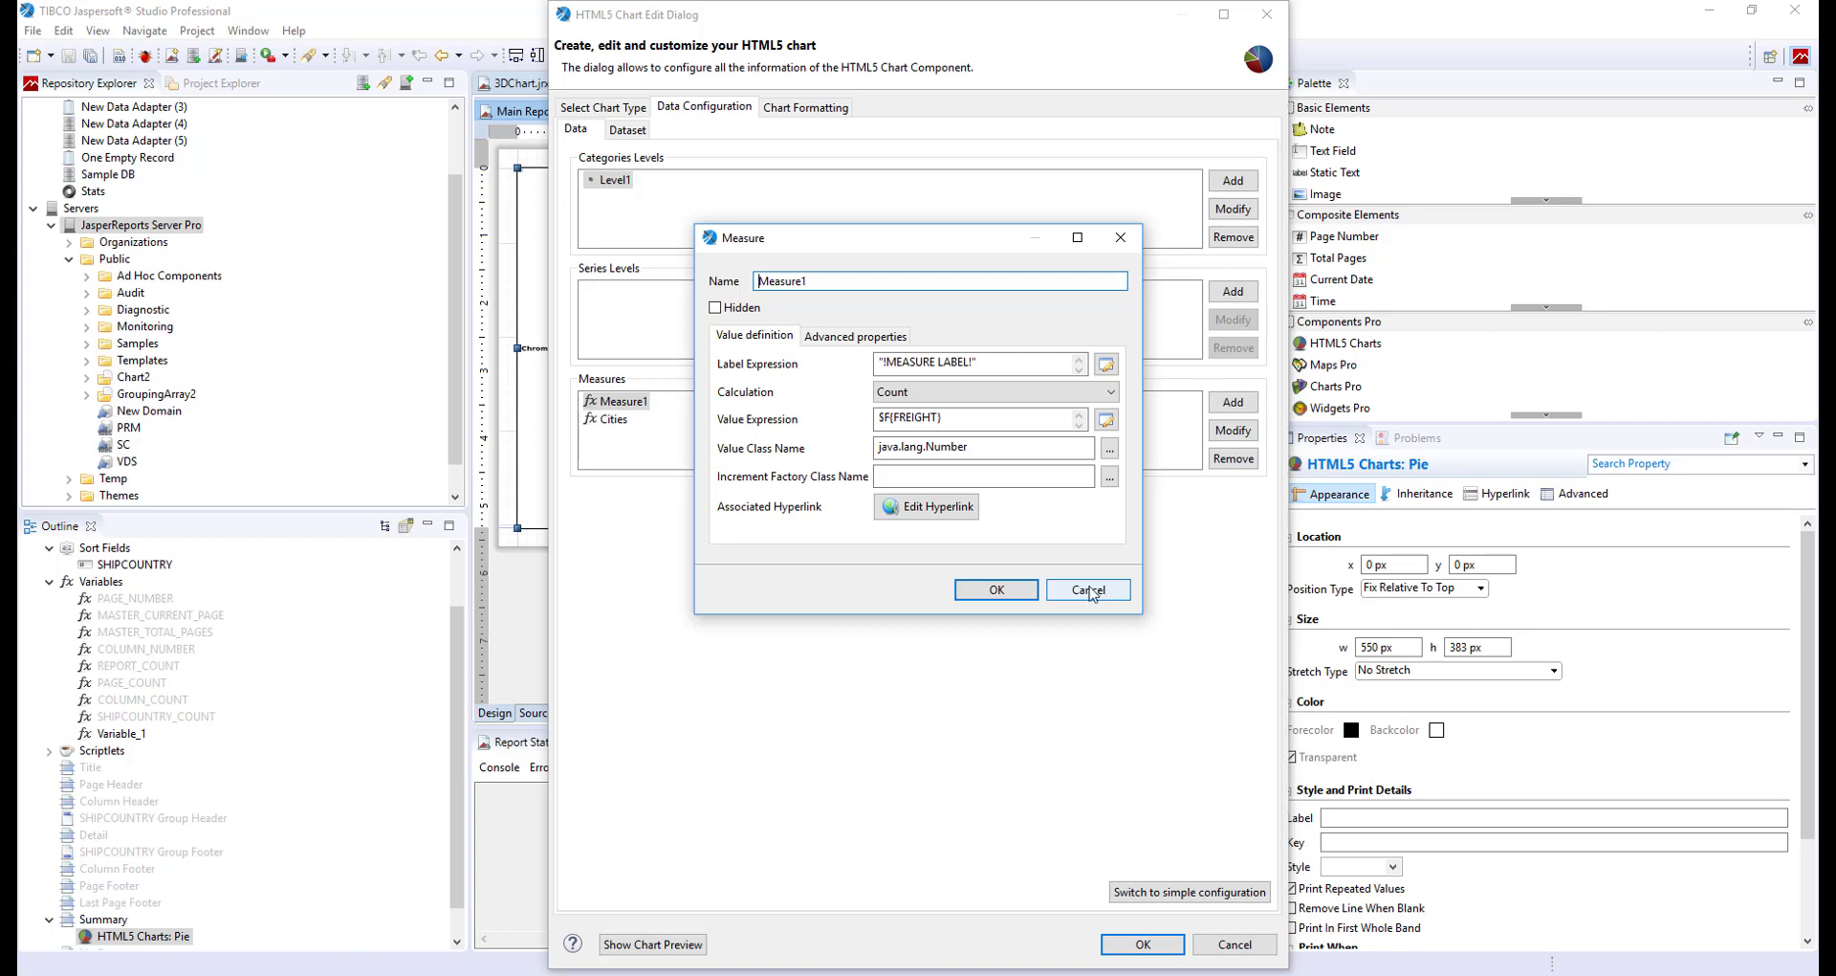
Step: Review the Cities measure's expression Arrays.asList($V{Variable_1}.substring(1).split(",")) in the Expression Editor
click(1090, 591)
double_click(606, 420)
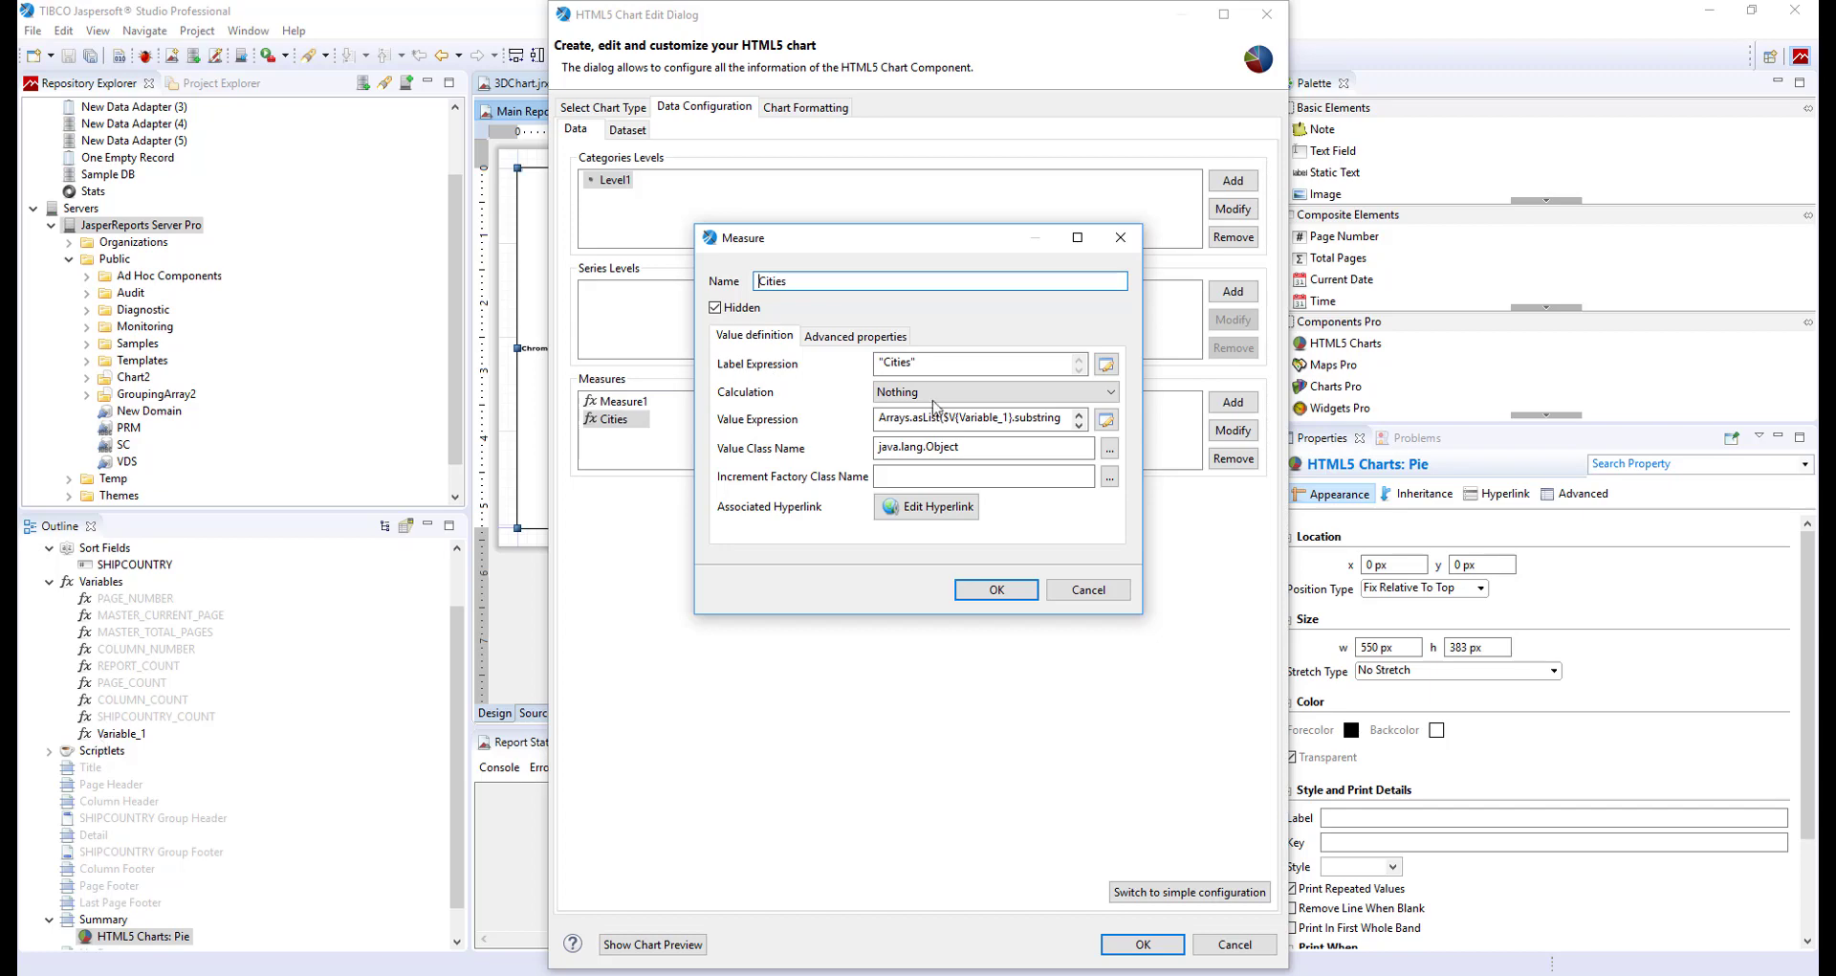
click(1110, 422)
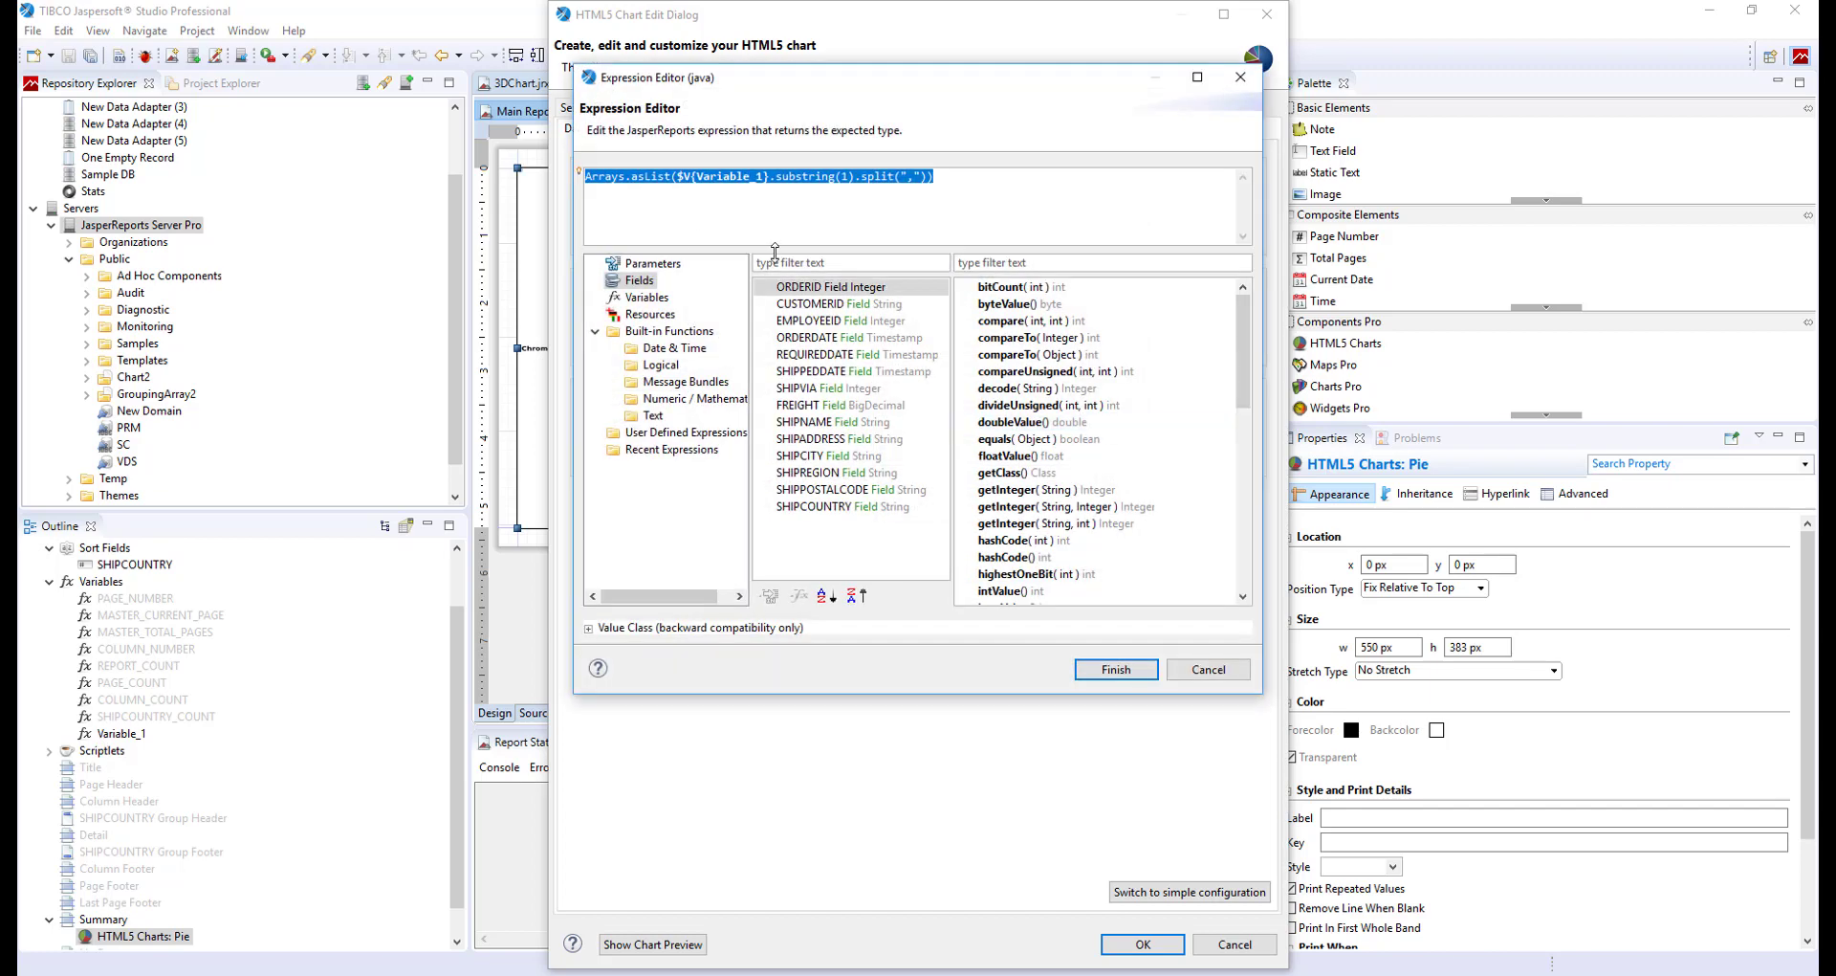
click(654, 205)
double_click(749, 180)
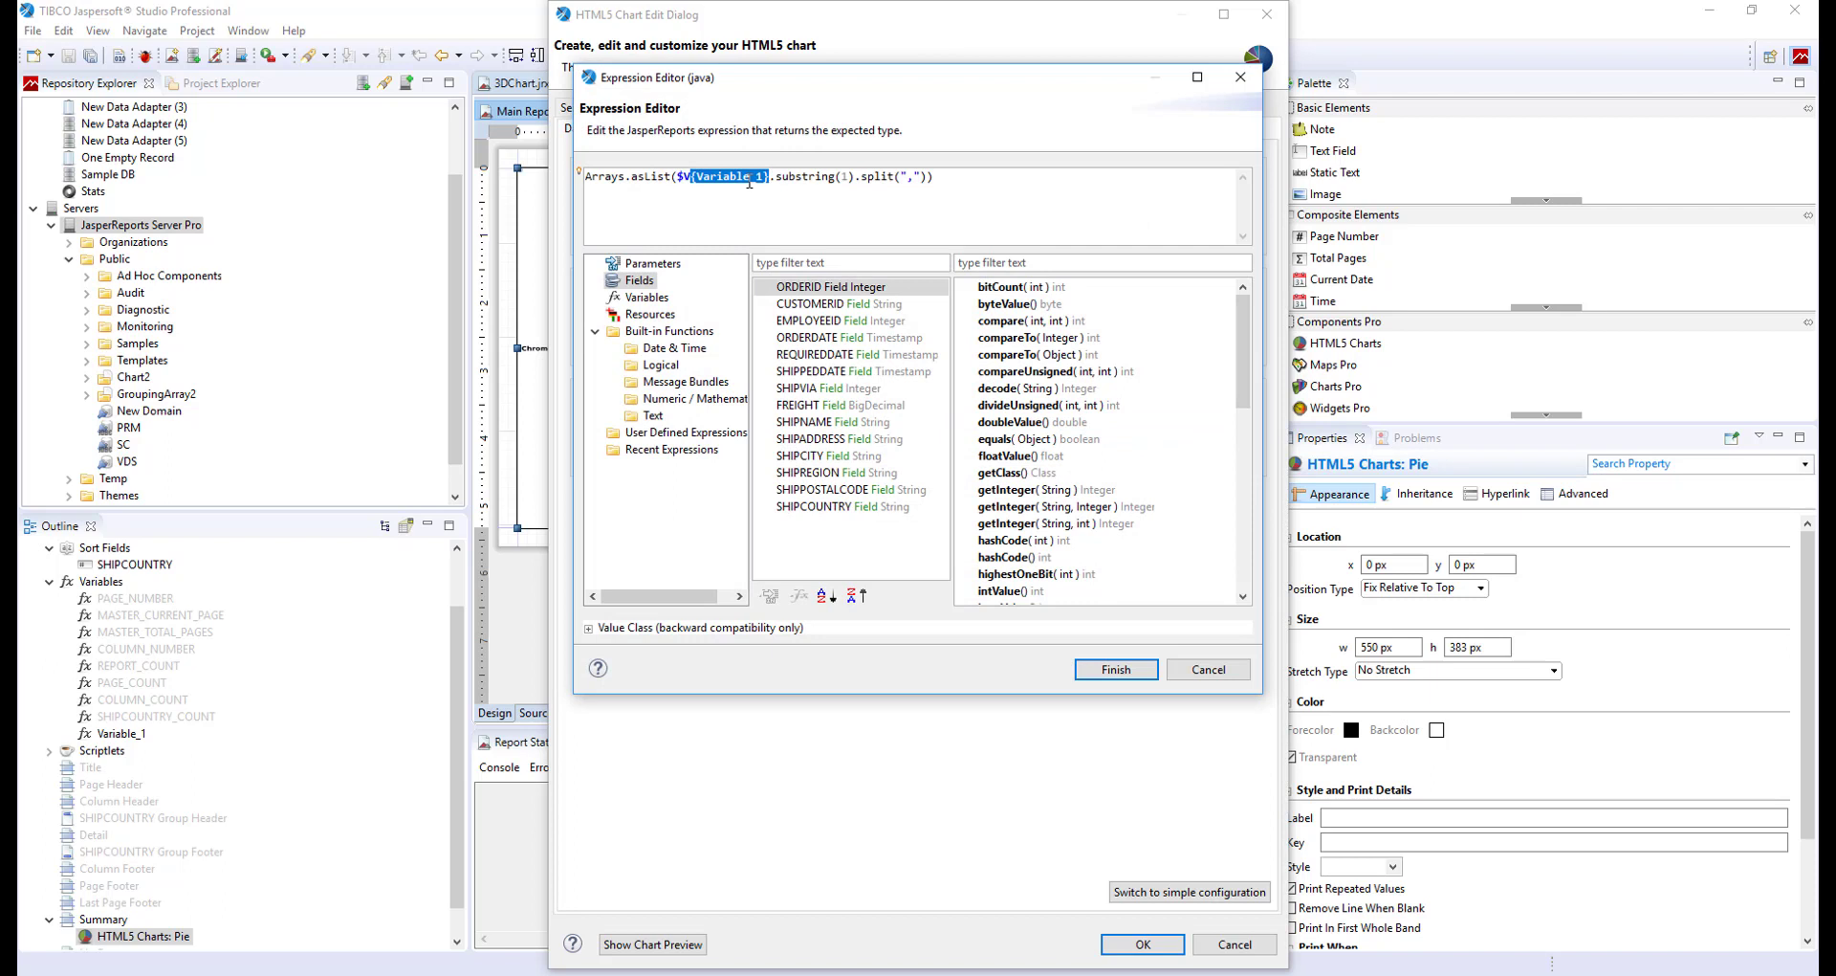
double_click(815, 178)
drag(926, 179, 868, 179)
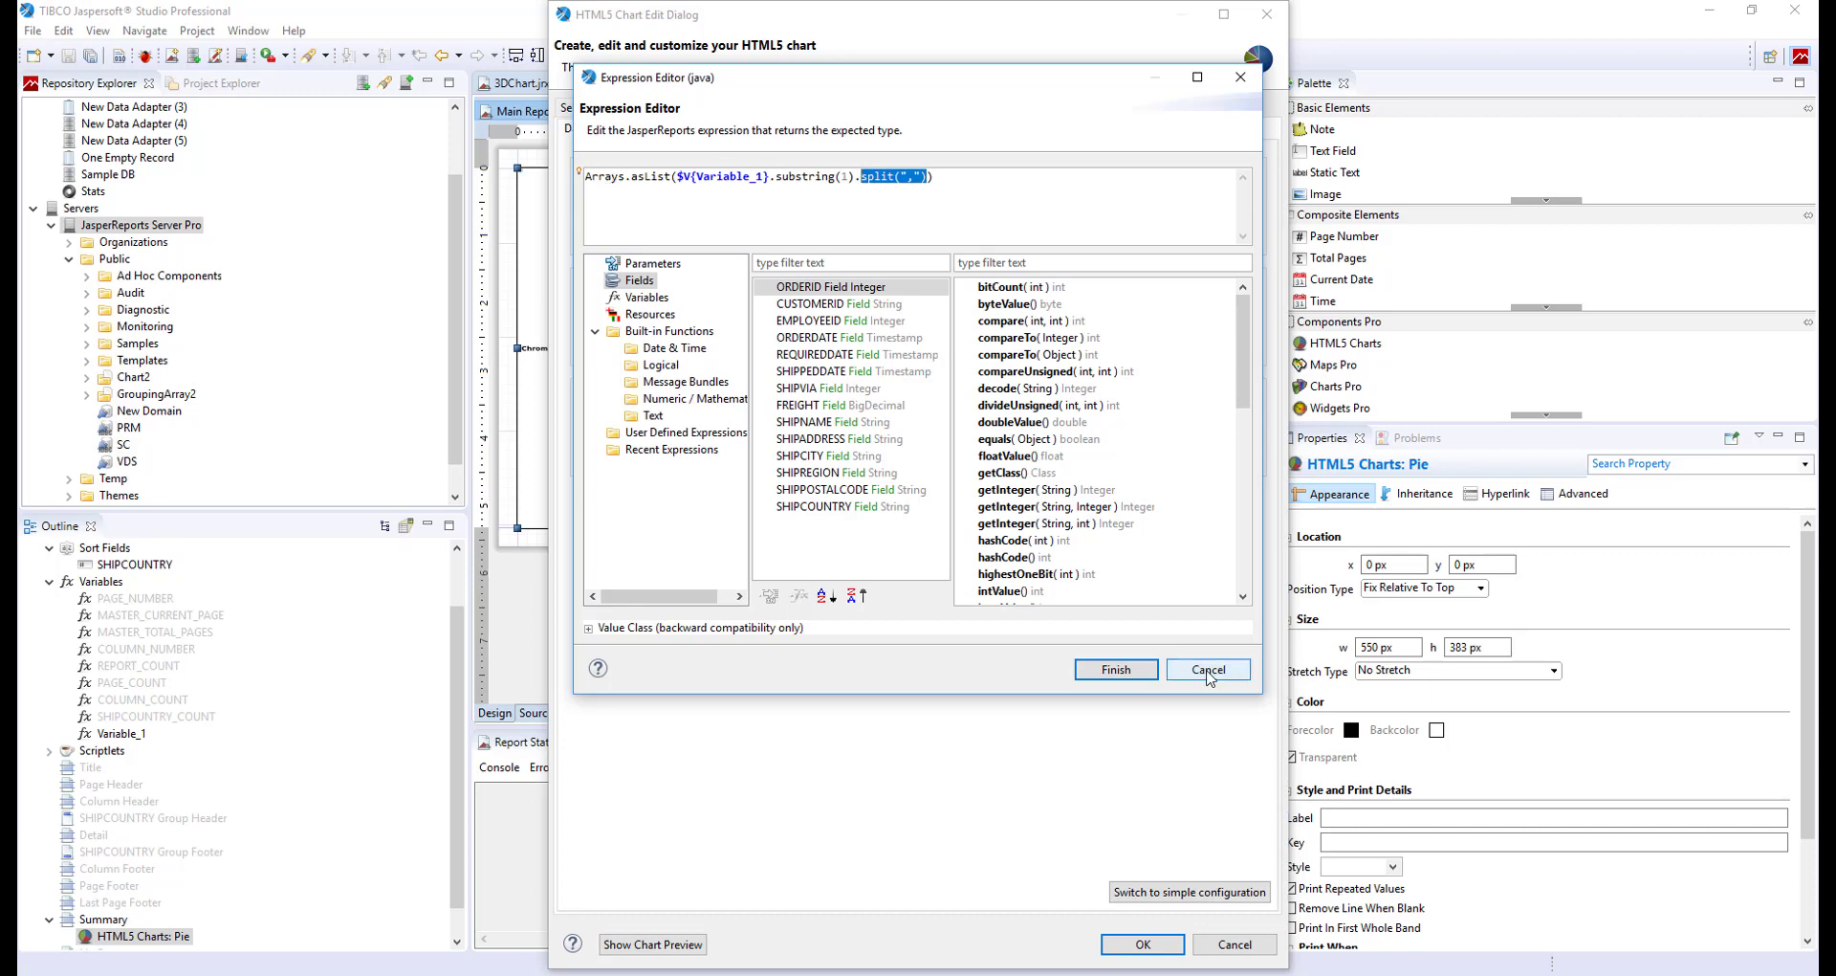
click(1138, 669)
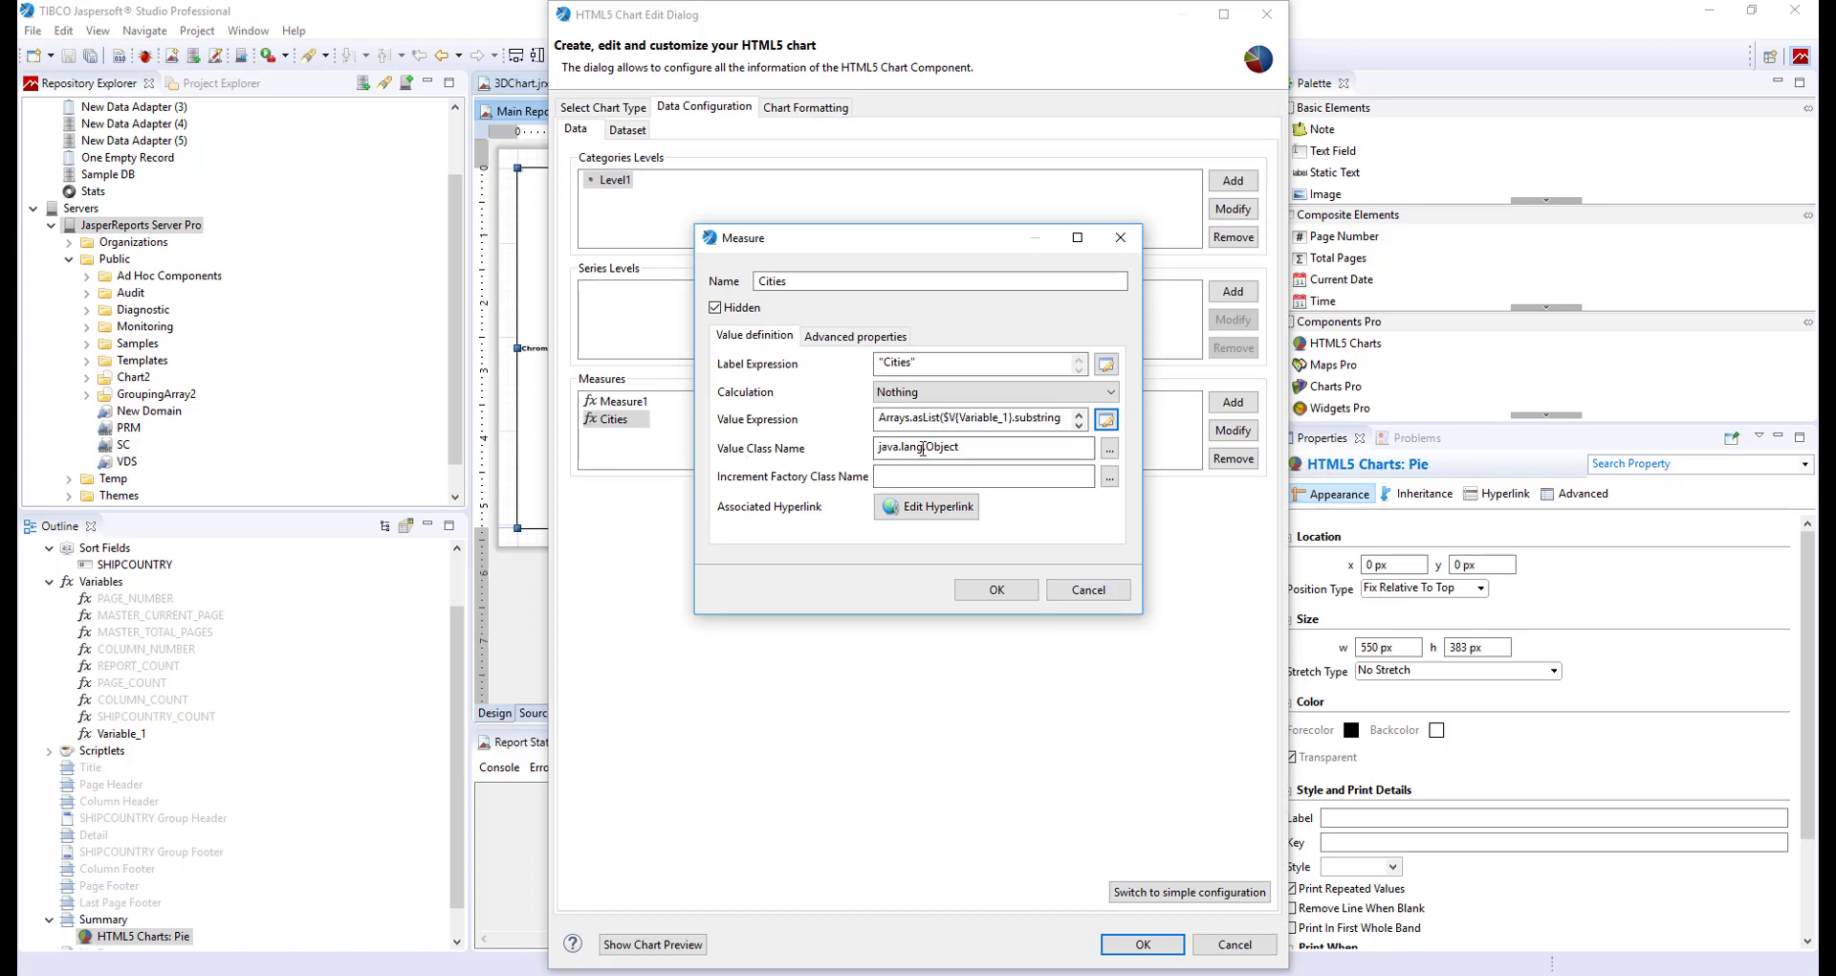
Step: Look over the Cities measure's advanced properties and save the measure
click(834, 337)
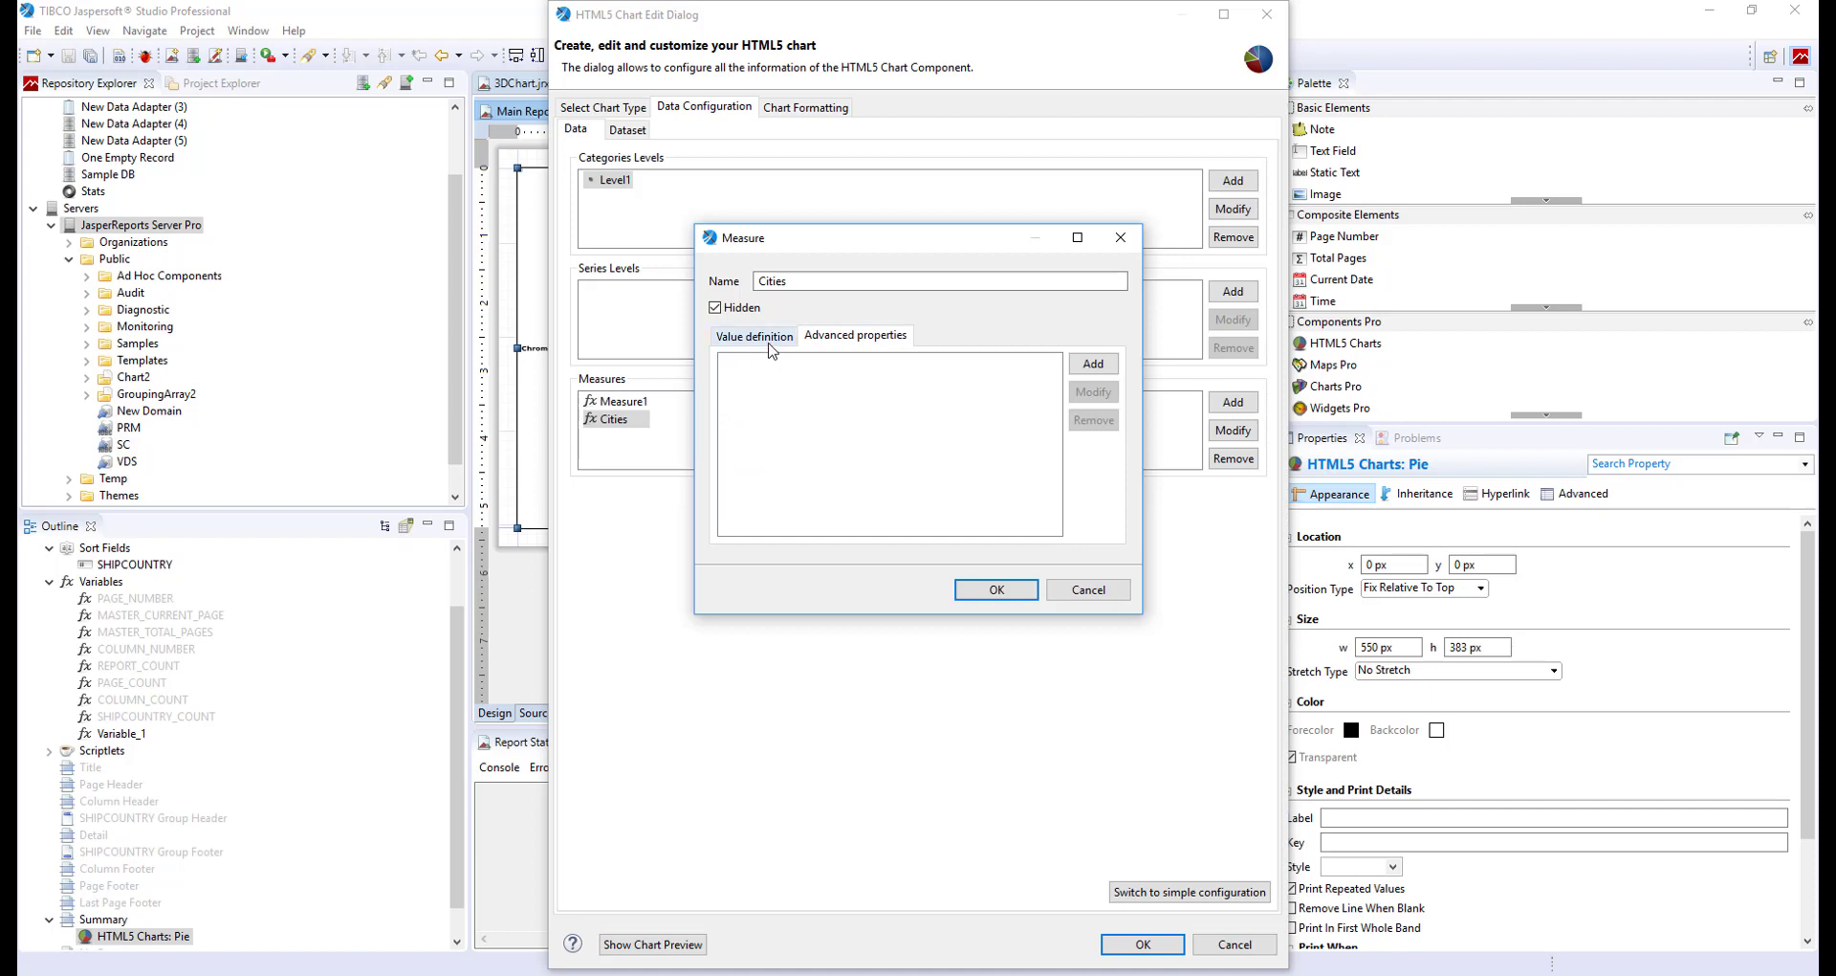
click(769, 335)
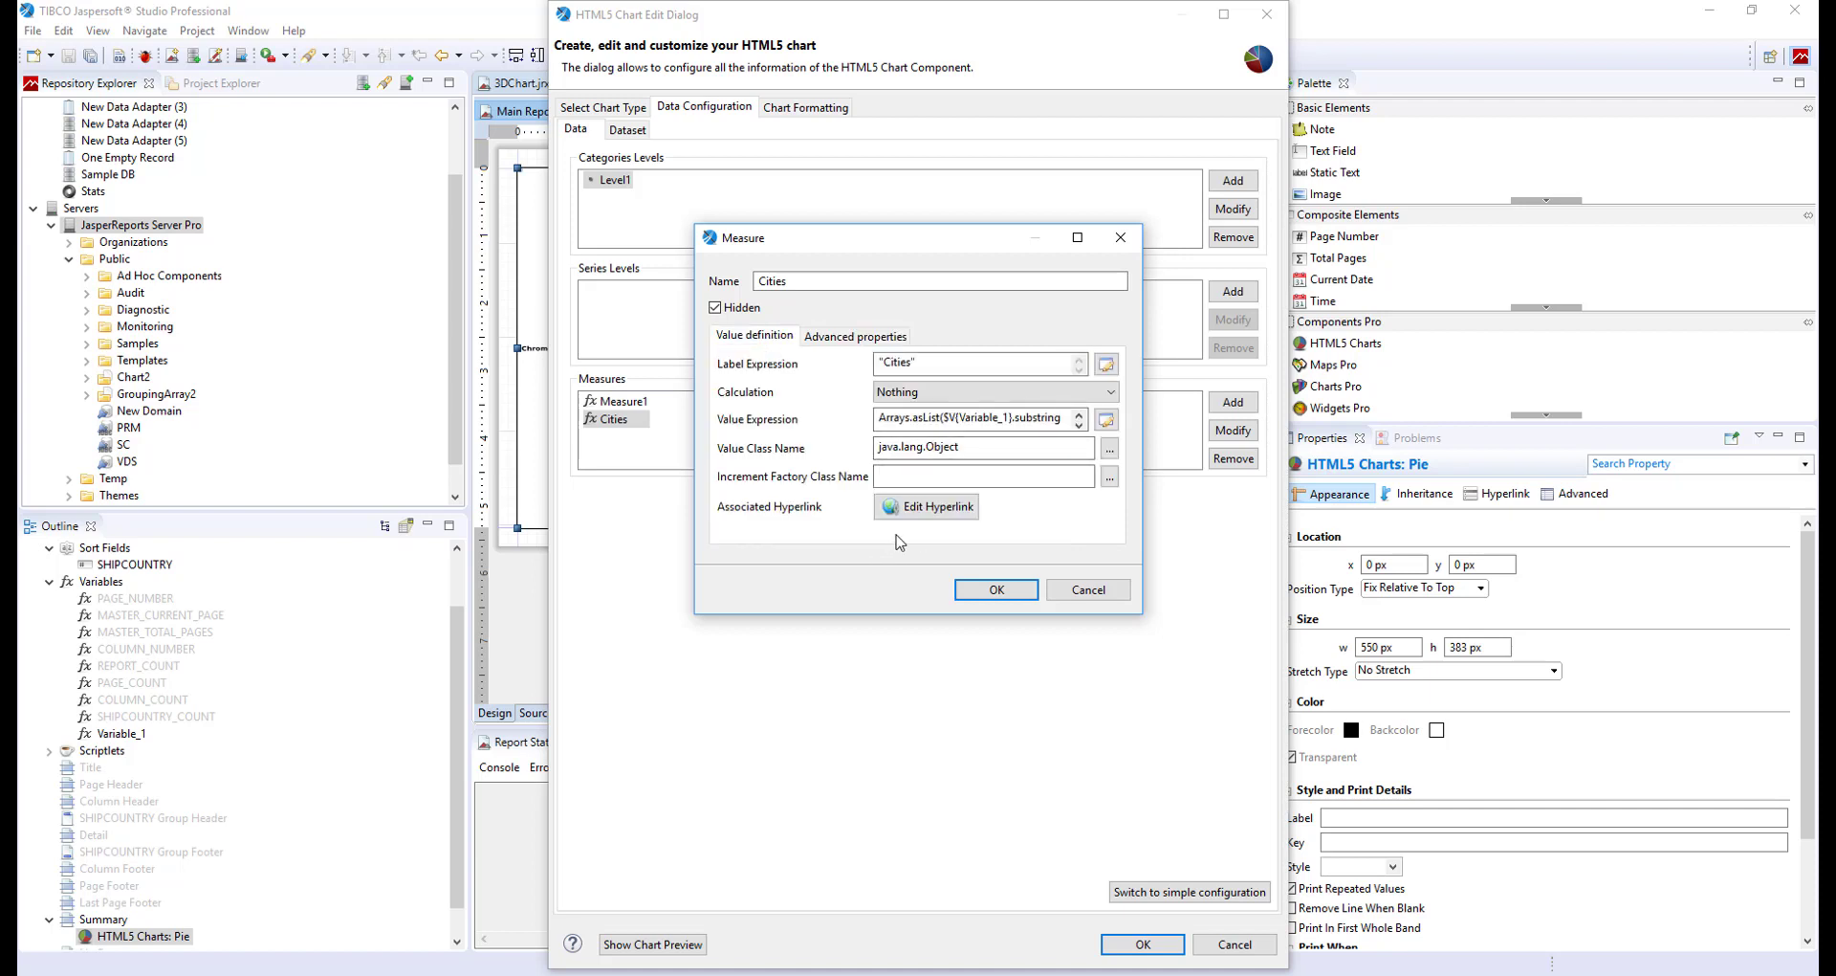
click(998, 589)
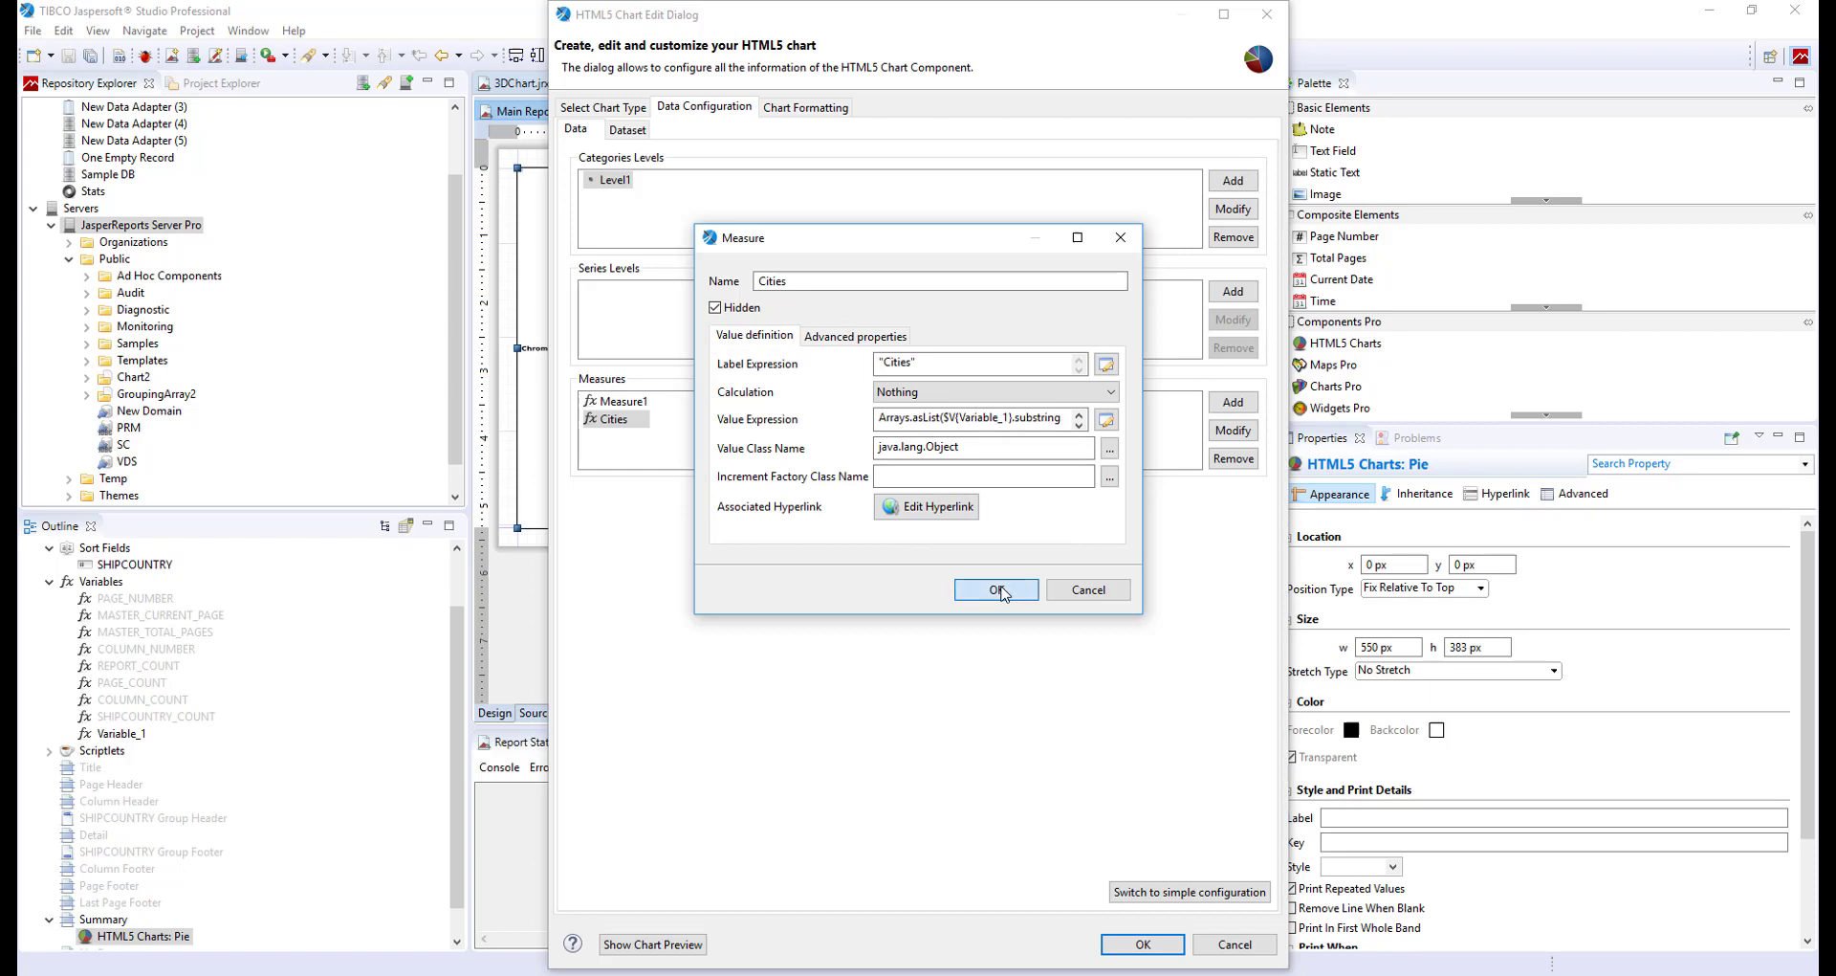
Step: Open Measure1's hyperlink properties and review hyperlinkTarget and hyperlinkType without changes
click(647, 407)
double_click(646, 408)
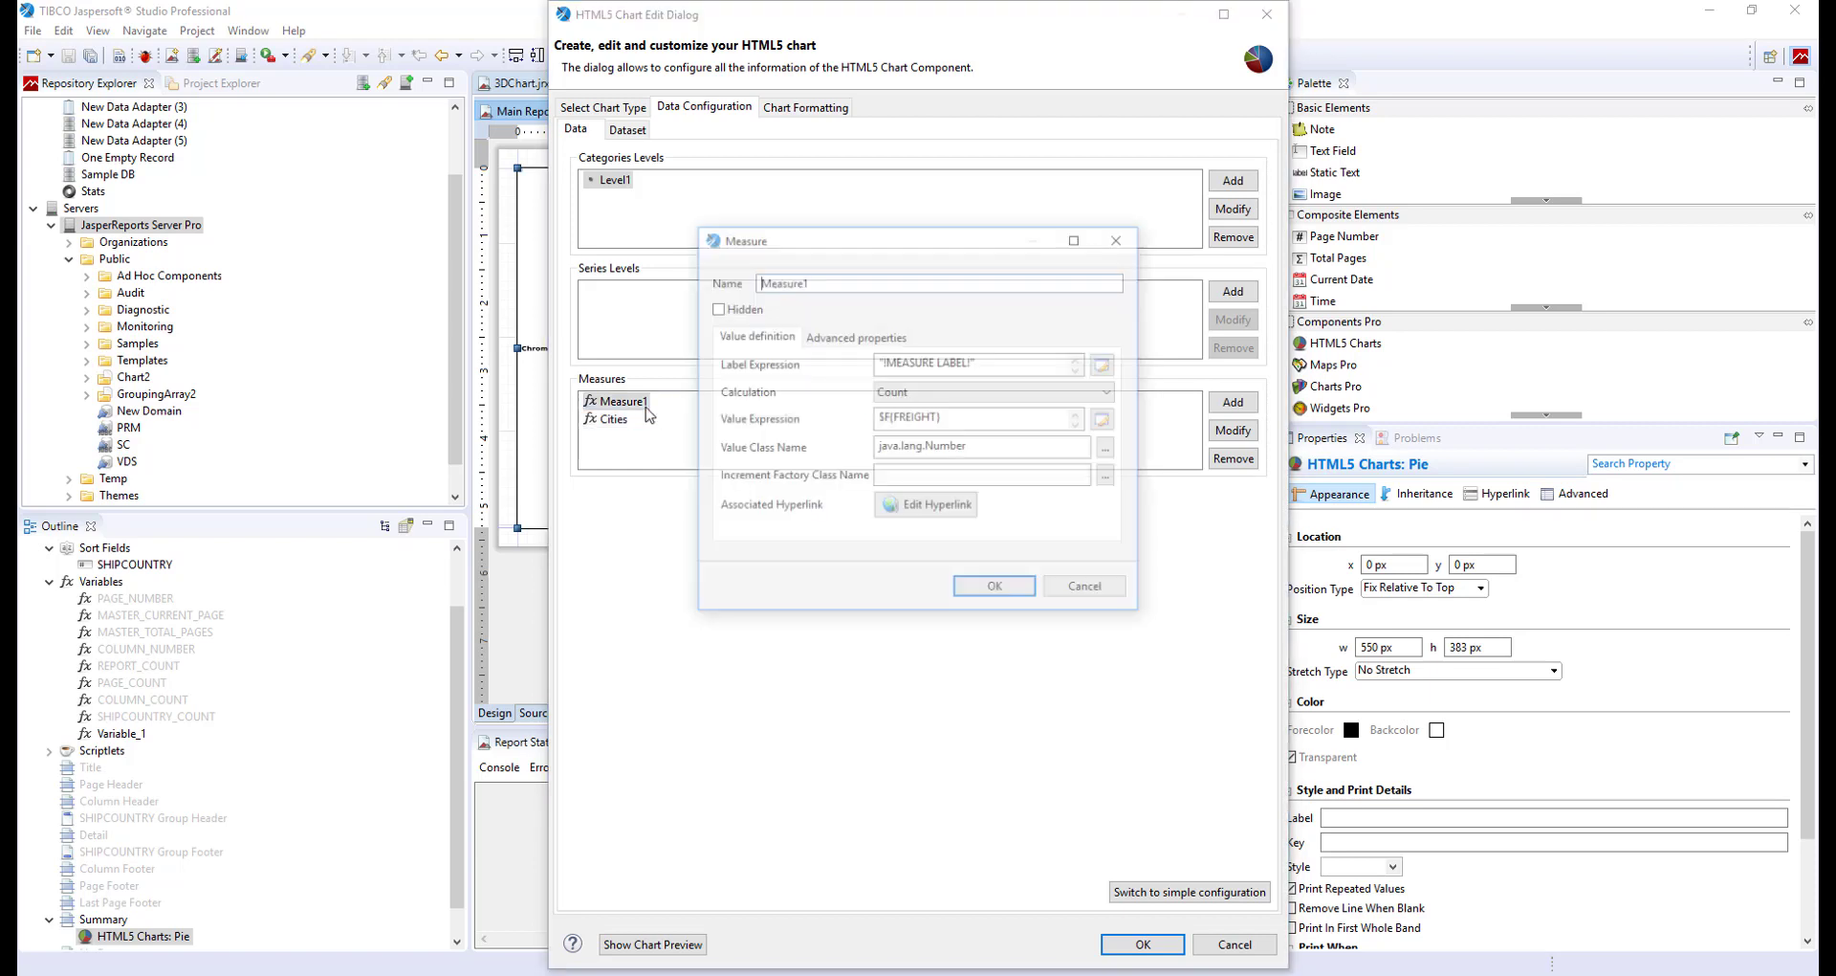
click(888, 338)
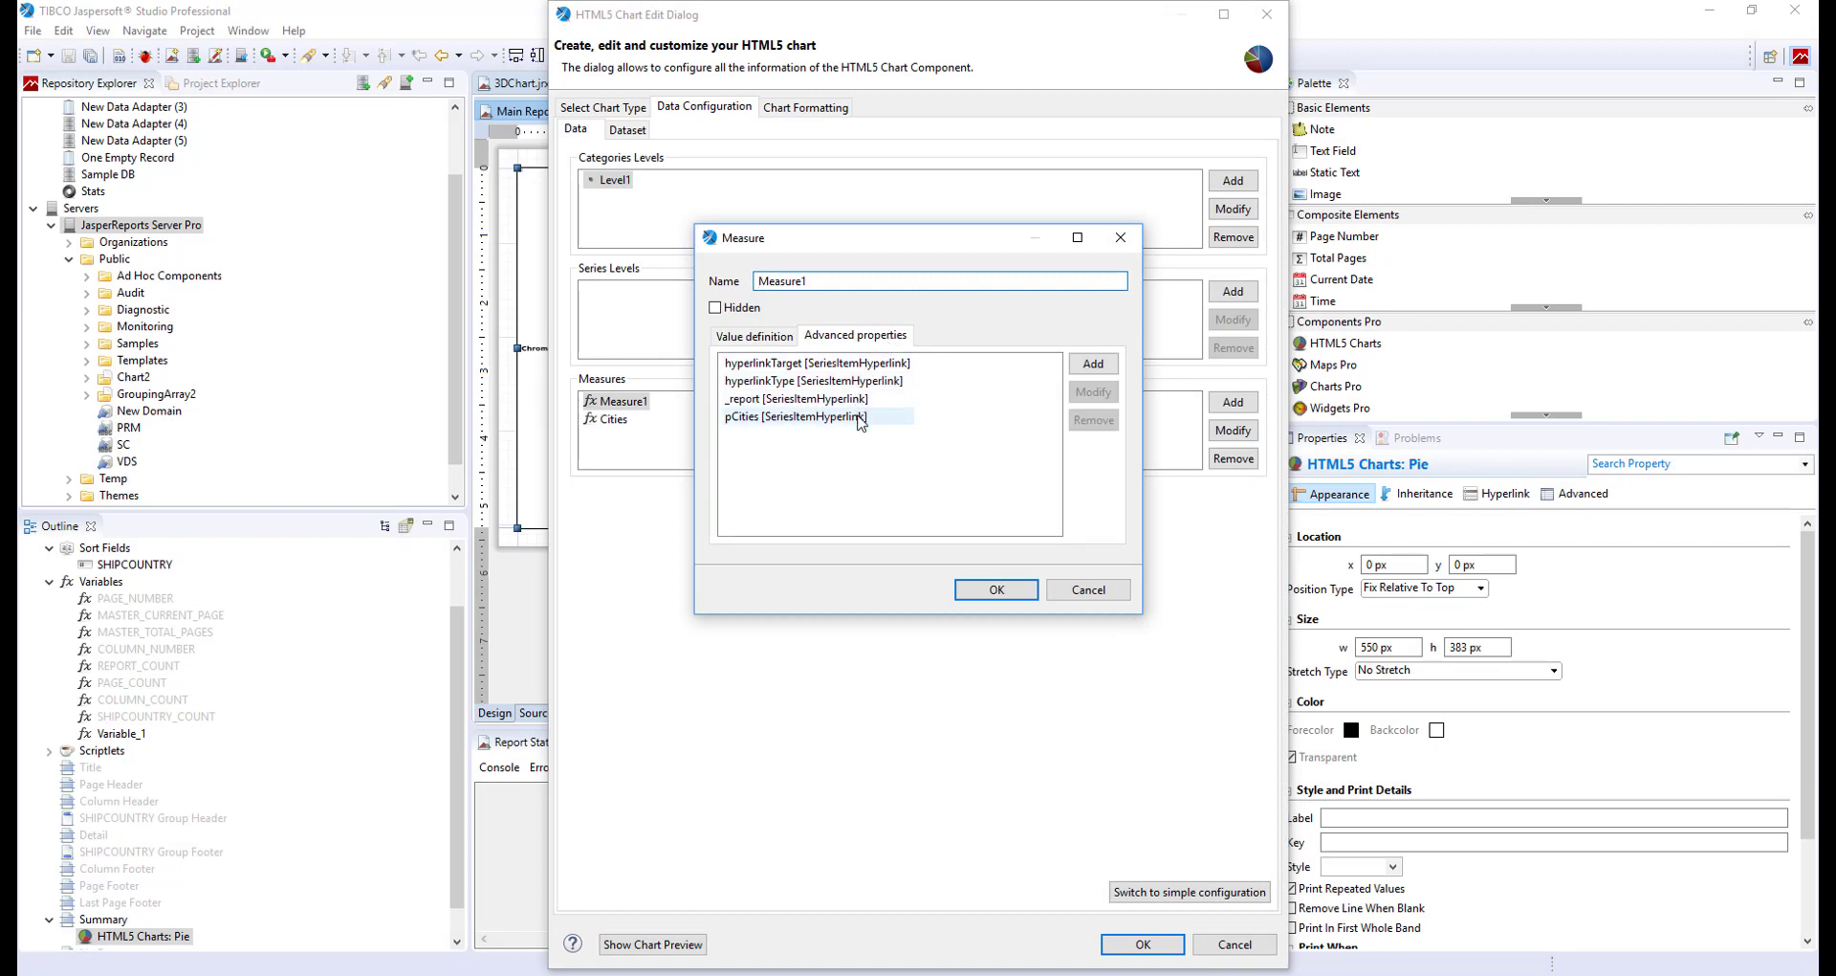
double_click(860, 364)
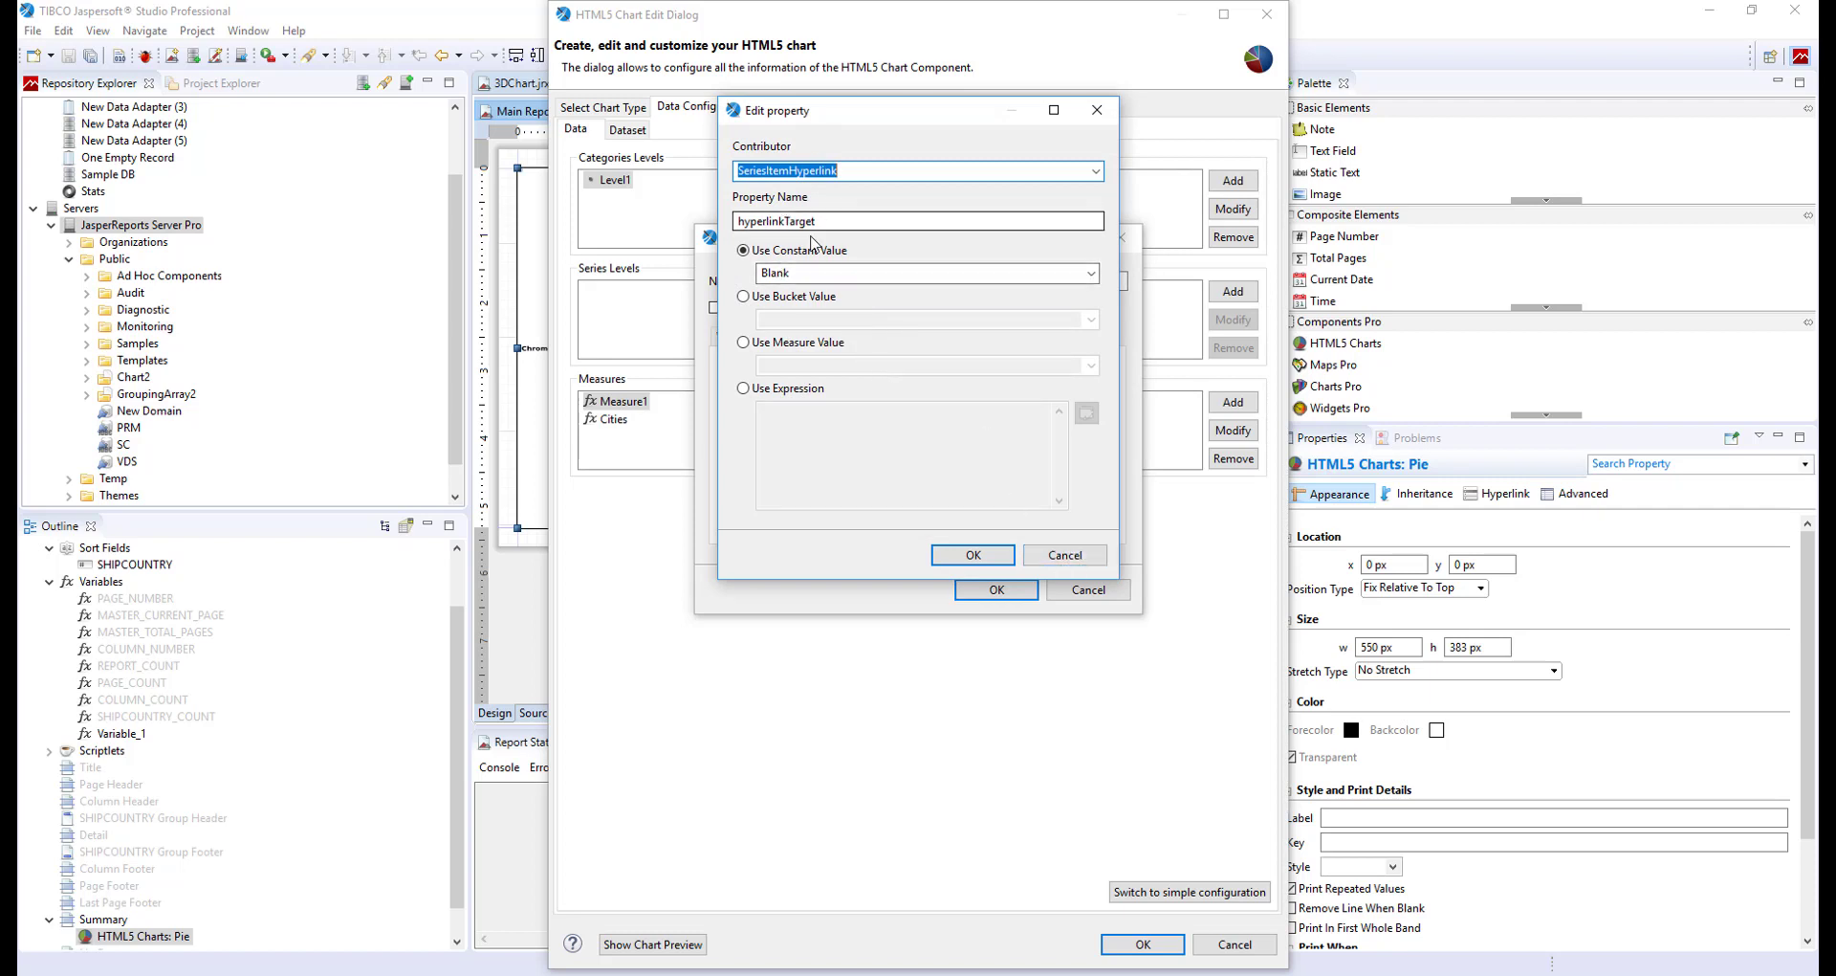
click(1064, 555)
double_click(842, 381)
click(1065, 554)
Step: Verify _report targets /public/Chart2 and pCities uses the Cities measure value, then confirm Measure1
click(842, 400)
double_click(841, 400)
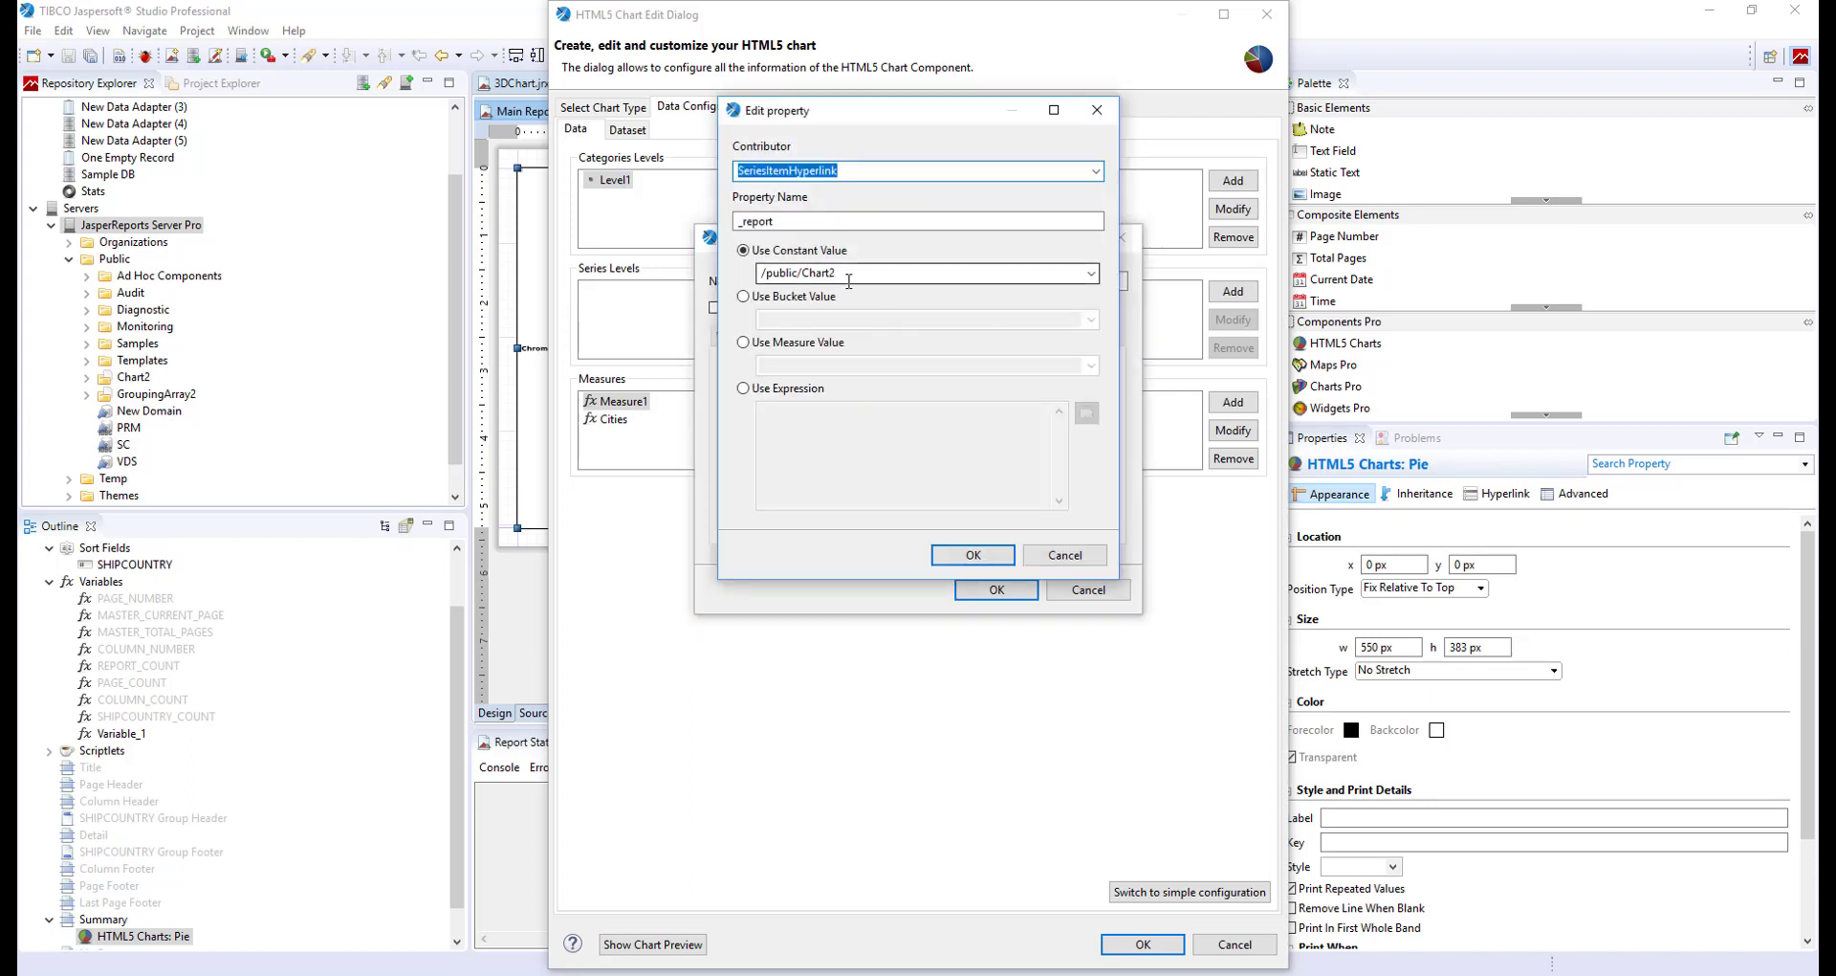
click(1064, 555)
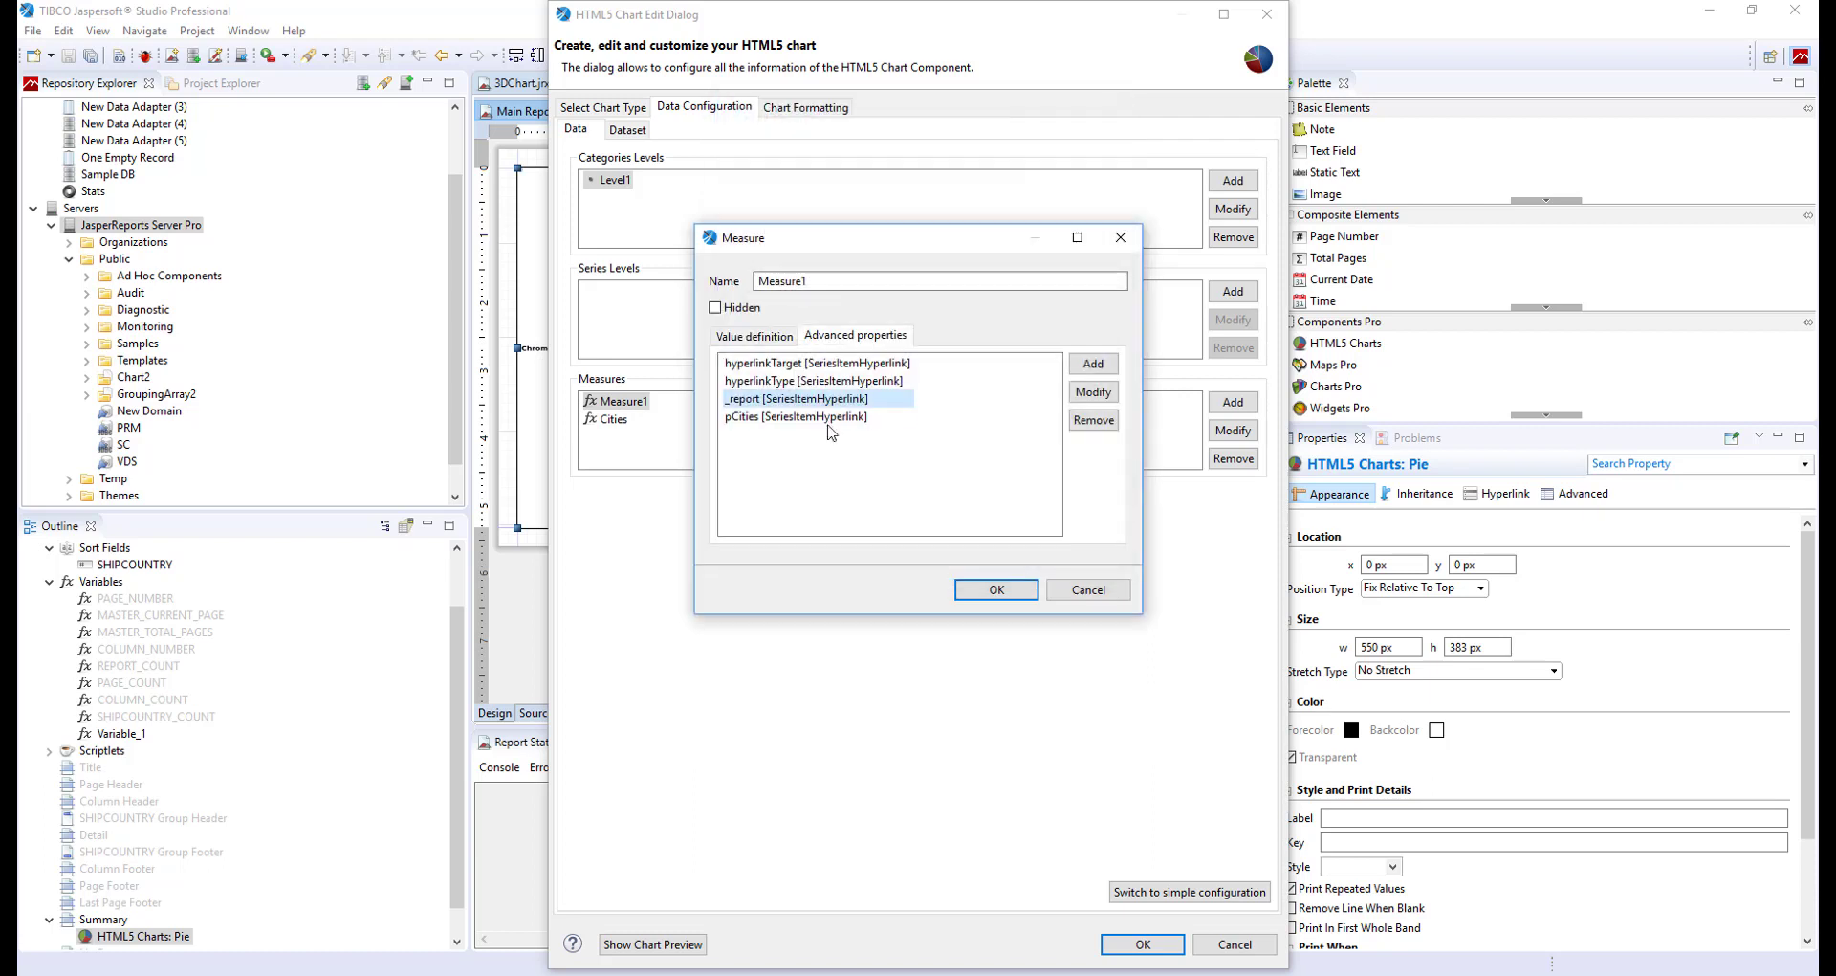
double_click(808, 418)
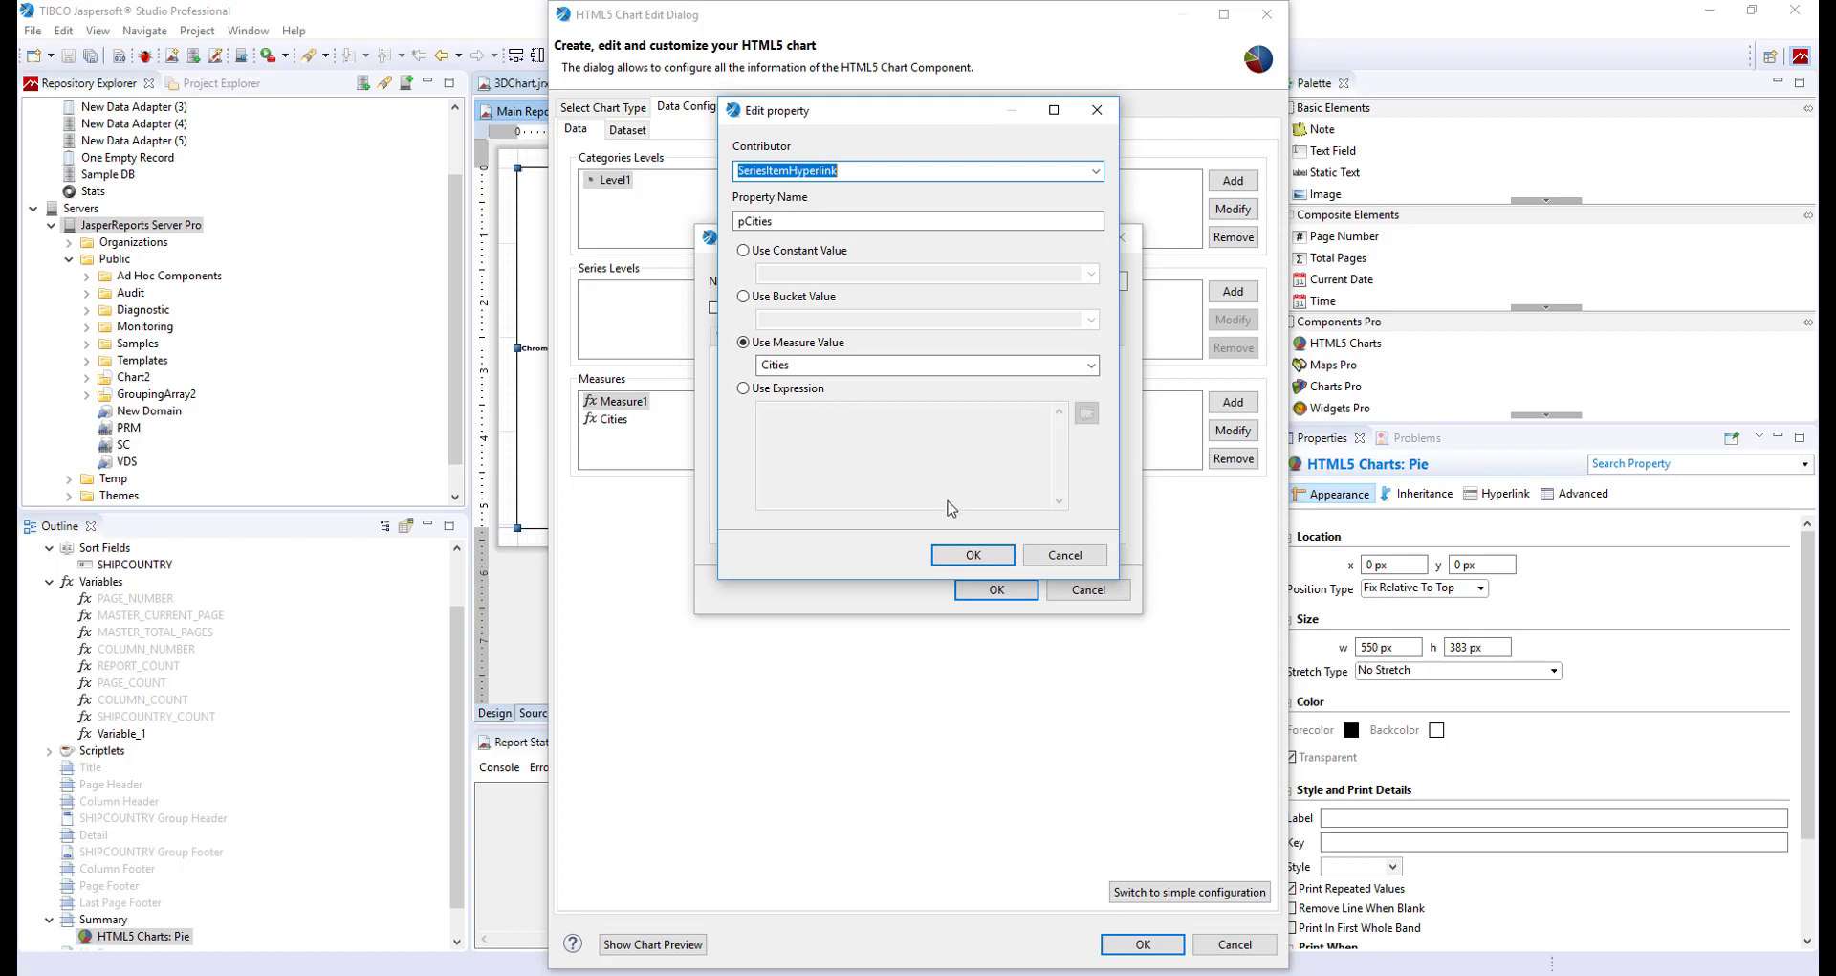
click(974, 555)
click(997, 589)
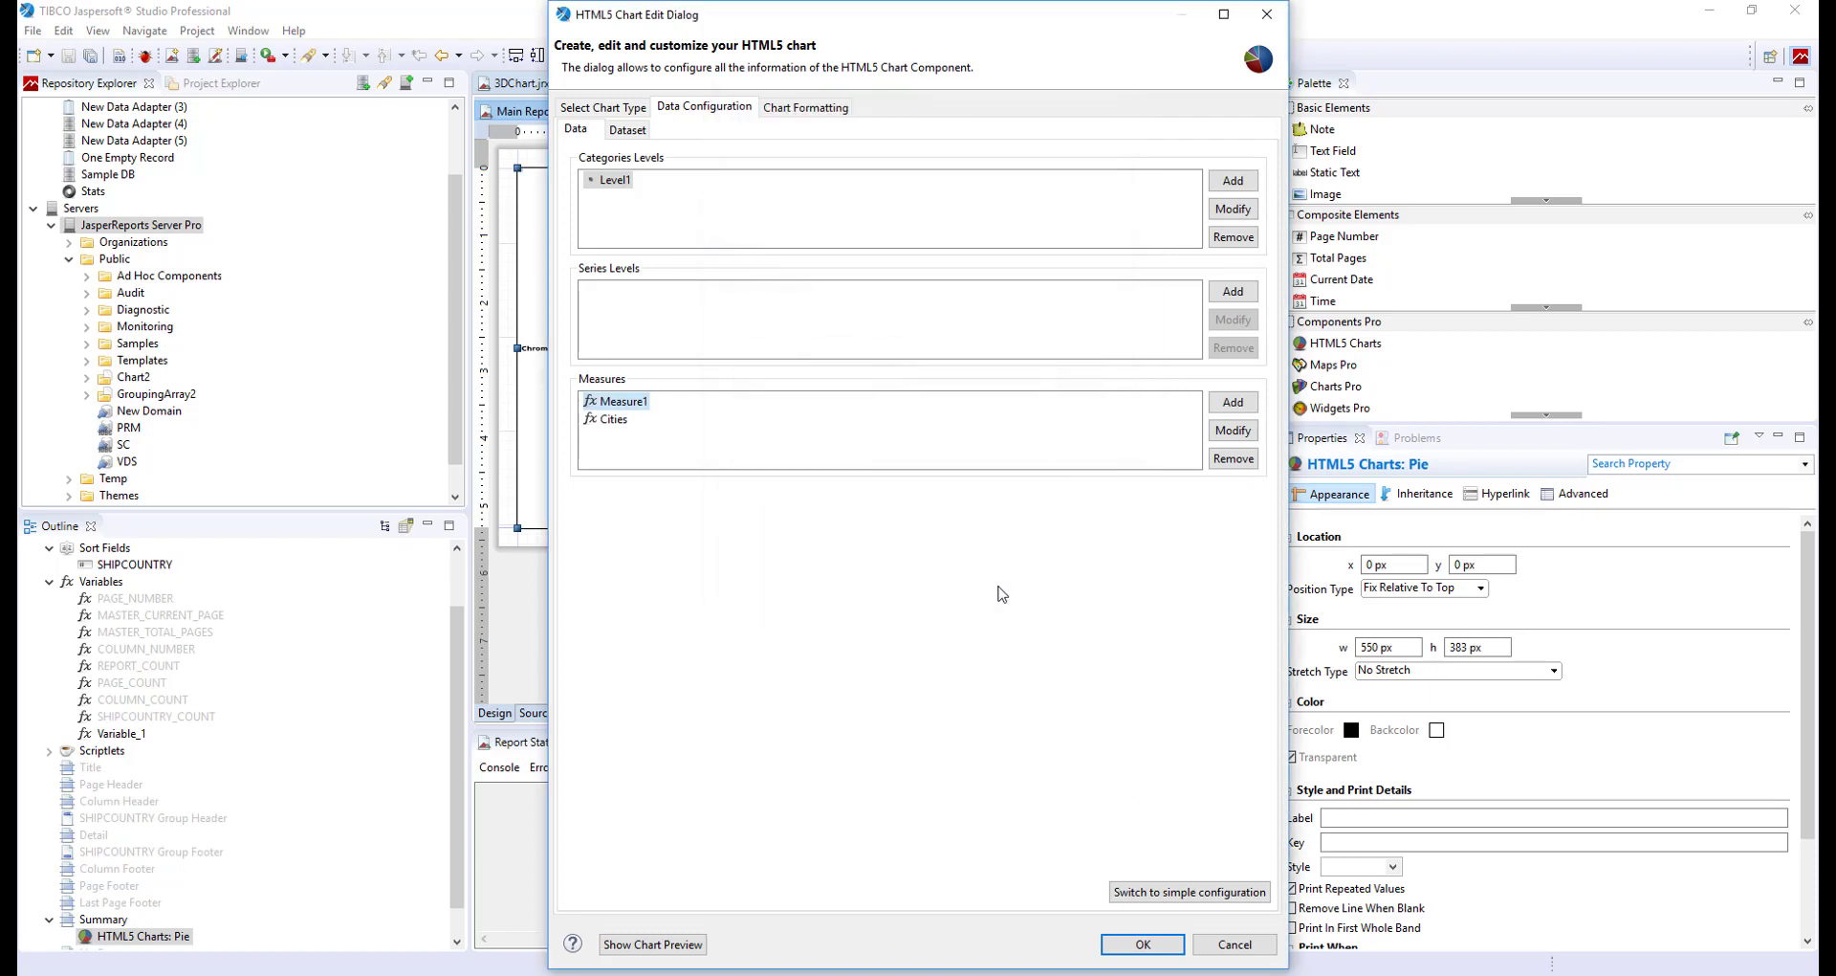
Step: Apply the pie chart settings and review Chart2's column chart settings without changes
click(1143, 944)
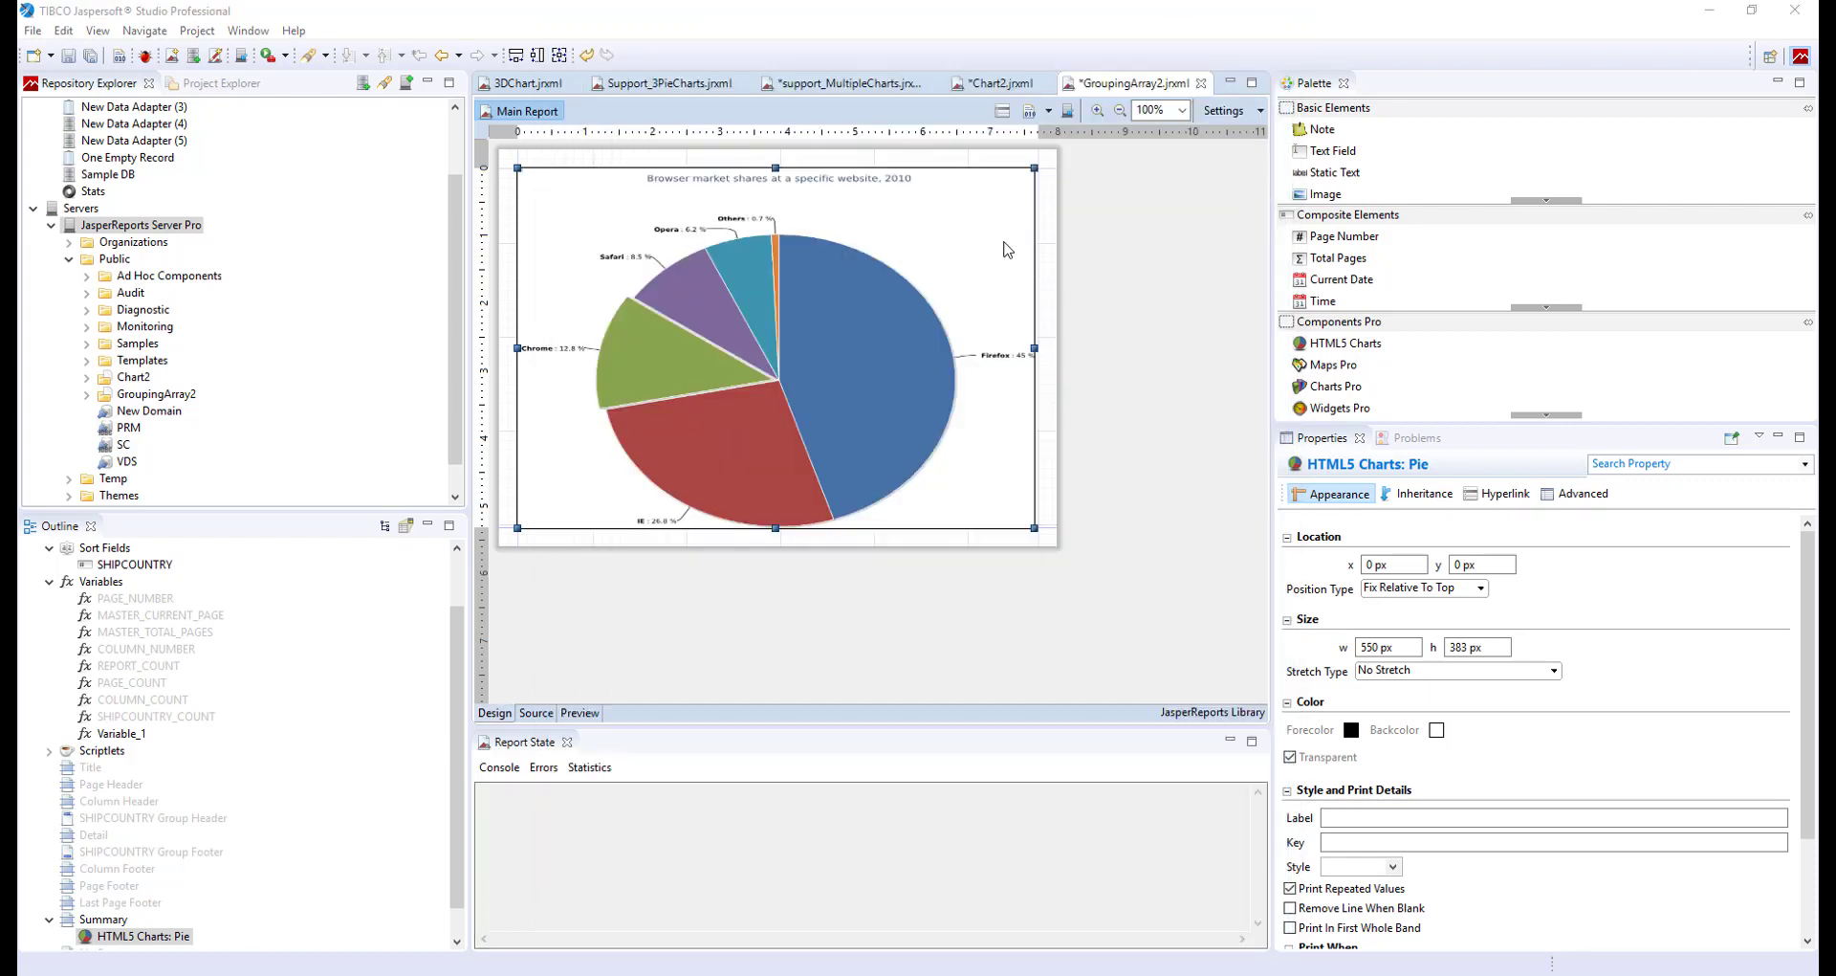
click(980, 86)
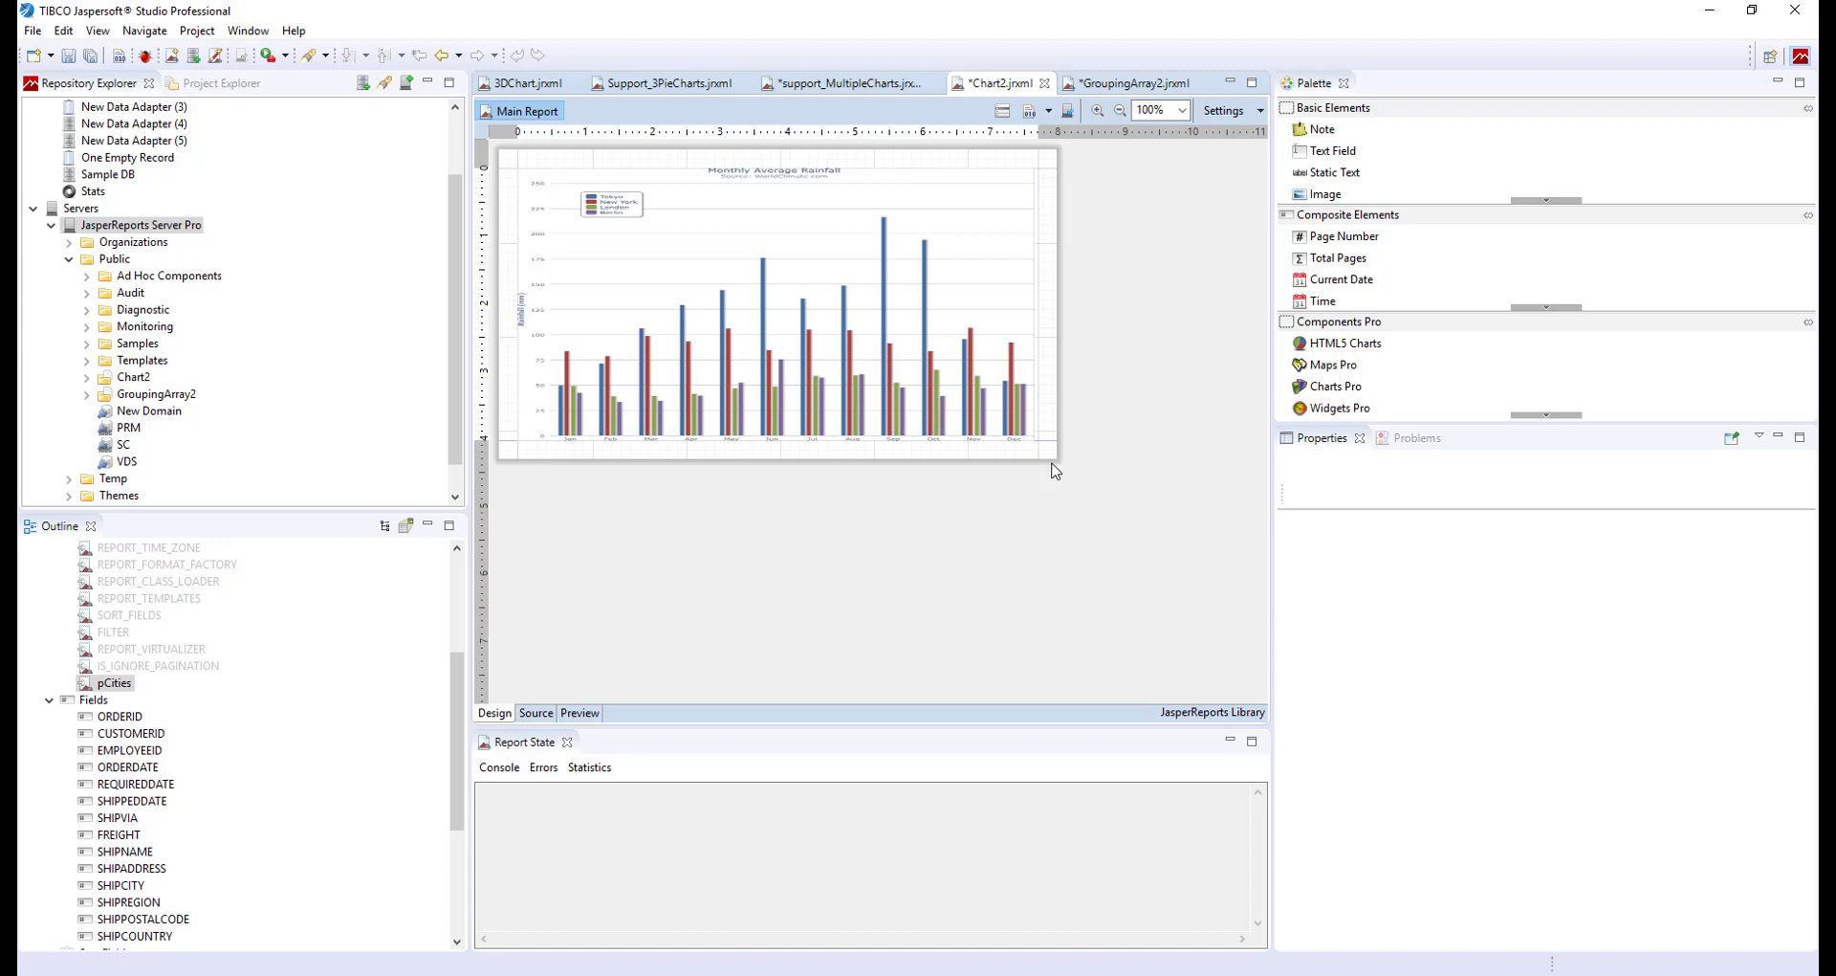
right_click(956, 349)
key(Escape)
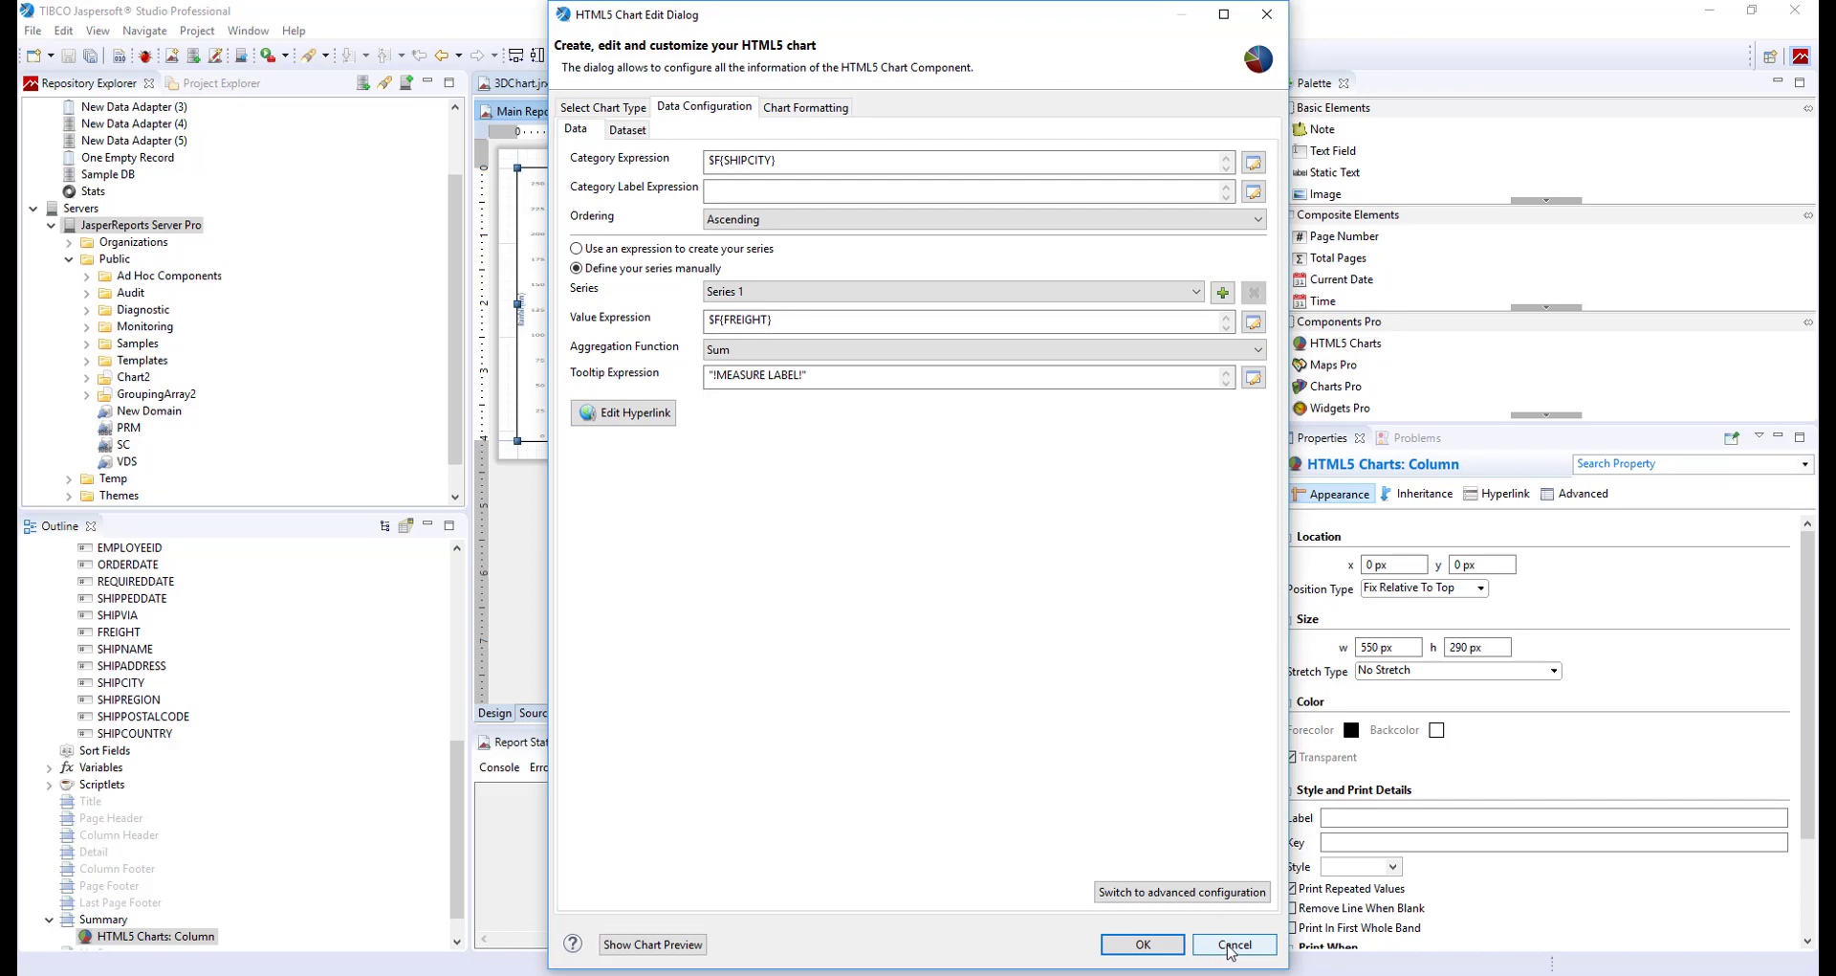
click(1231, 946)
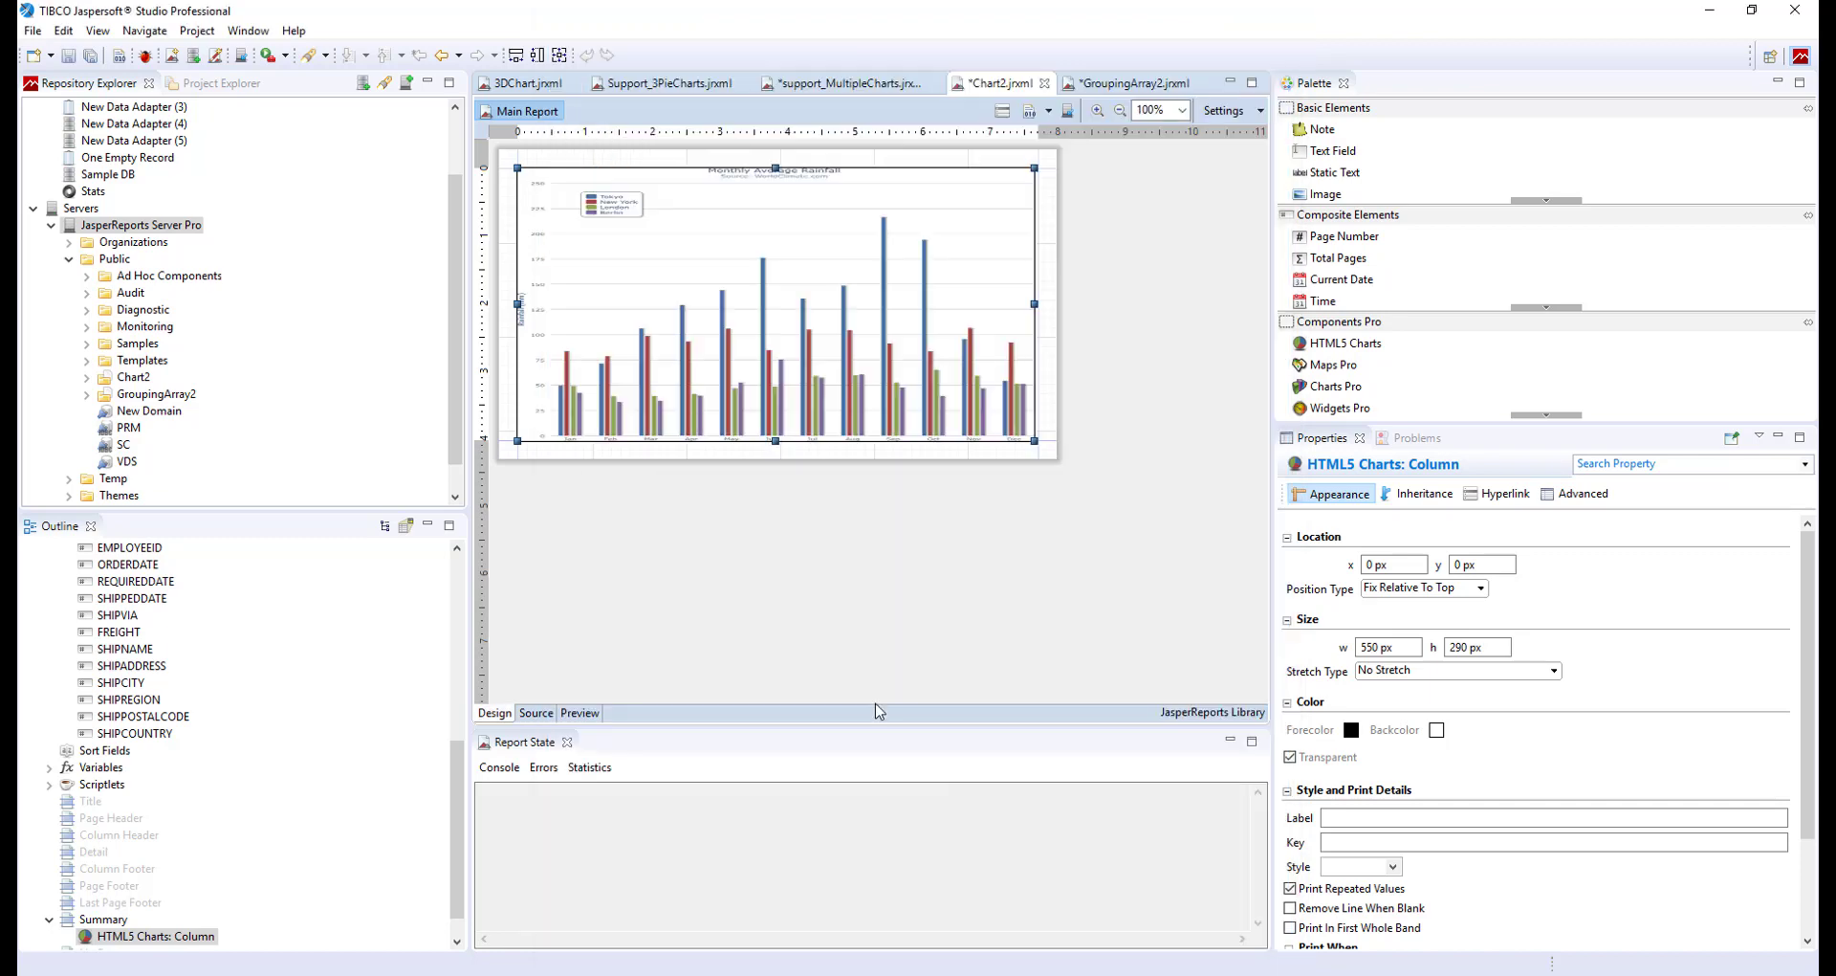
Step: Check Chart2's pCities collection parameter in the Outline and show the report's own properties
scroll(347, 682, up, 3)
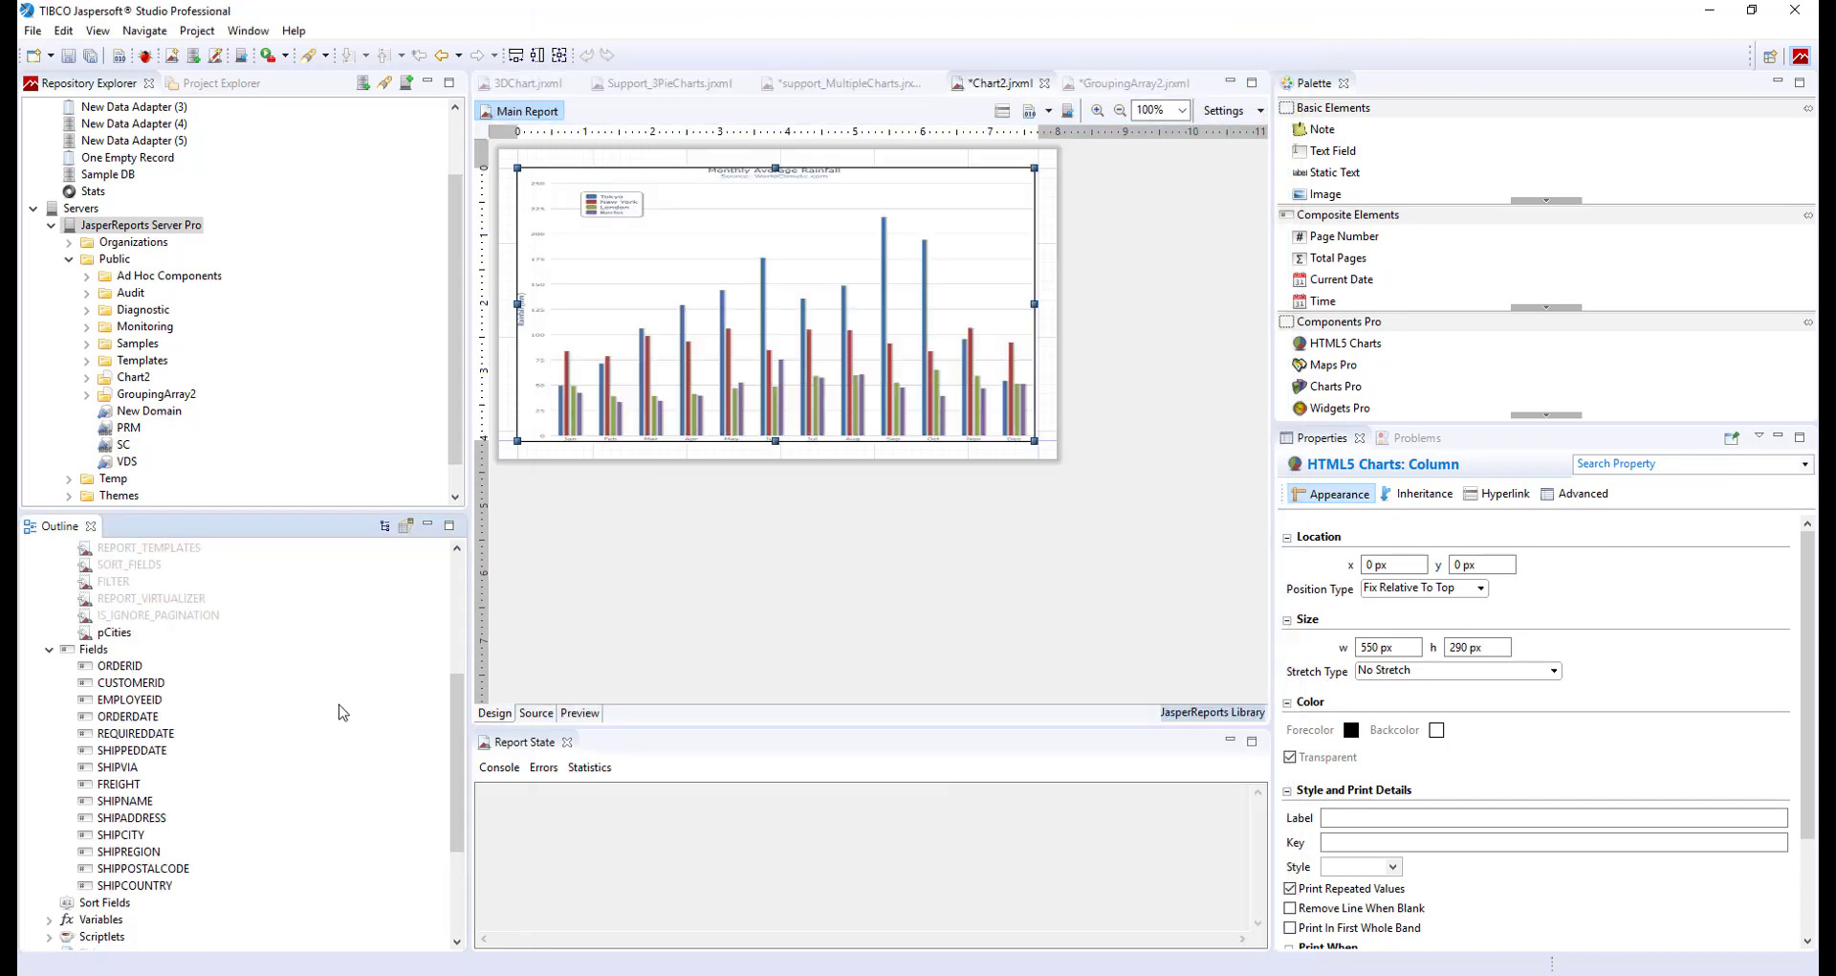
click(112, 633)
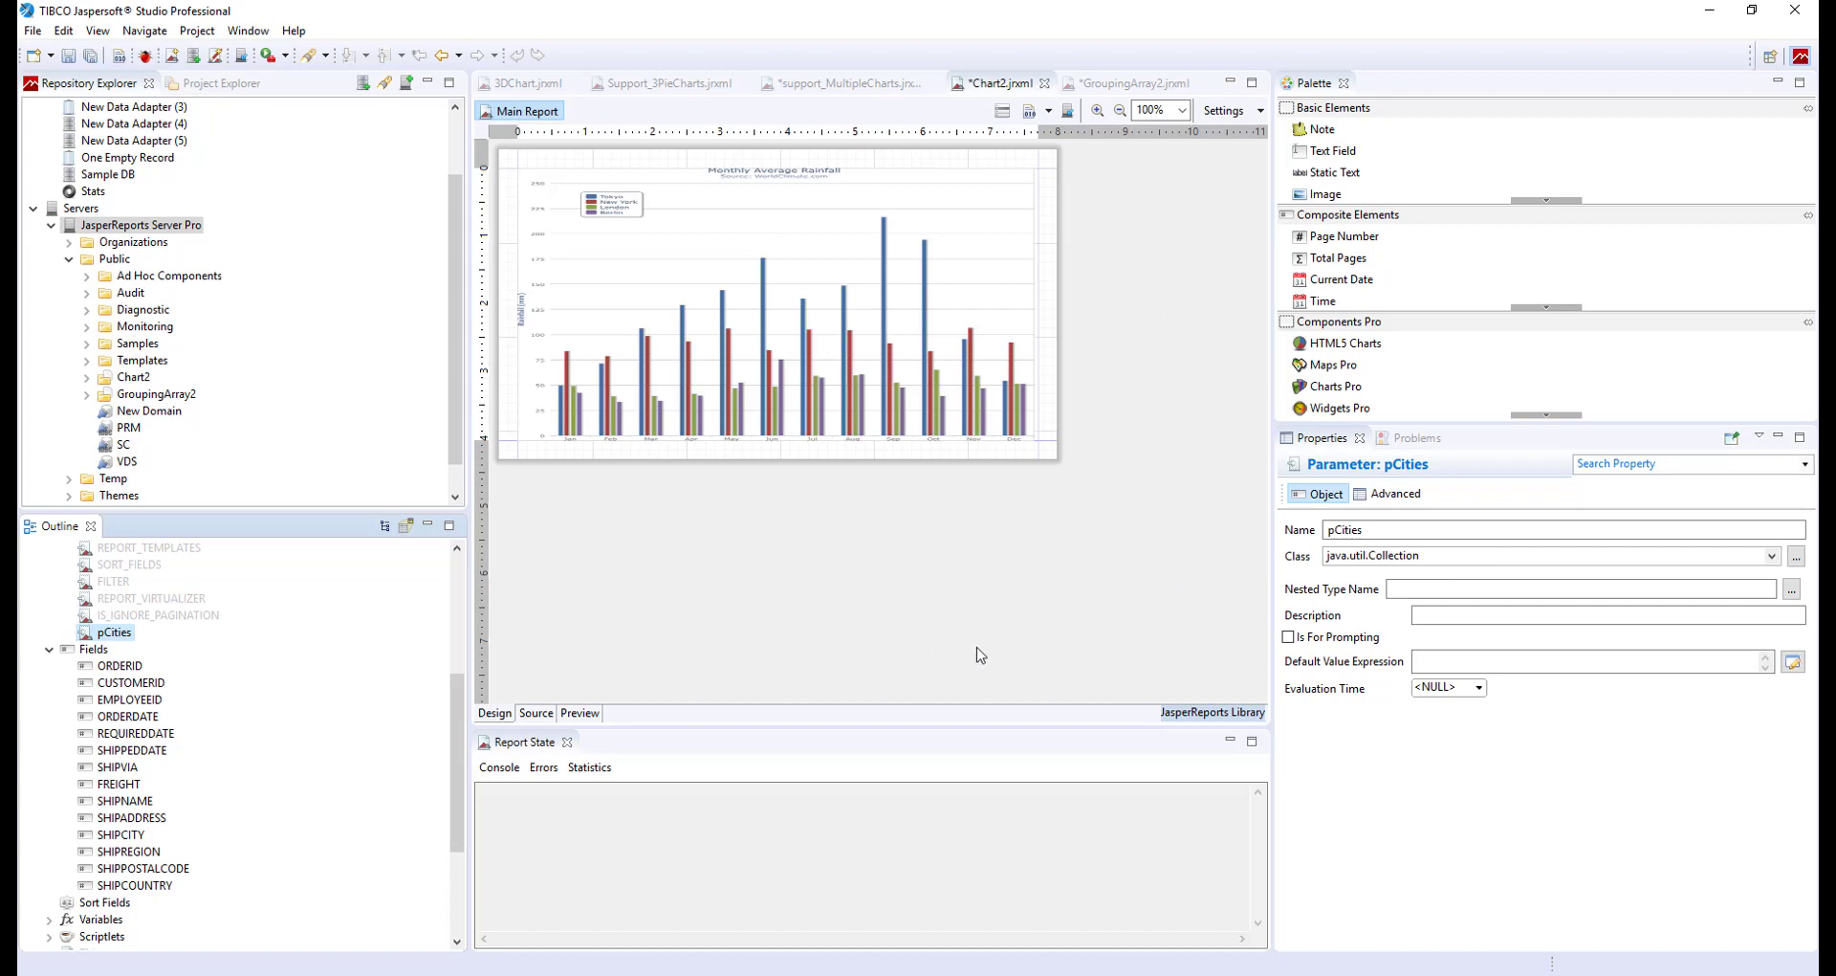
click(1131, 83)
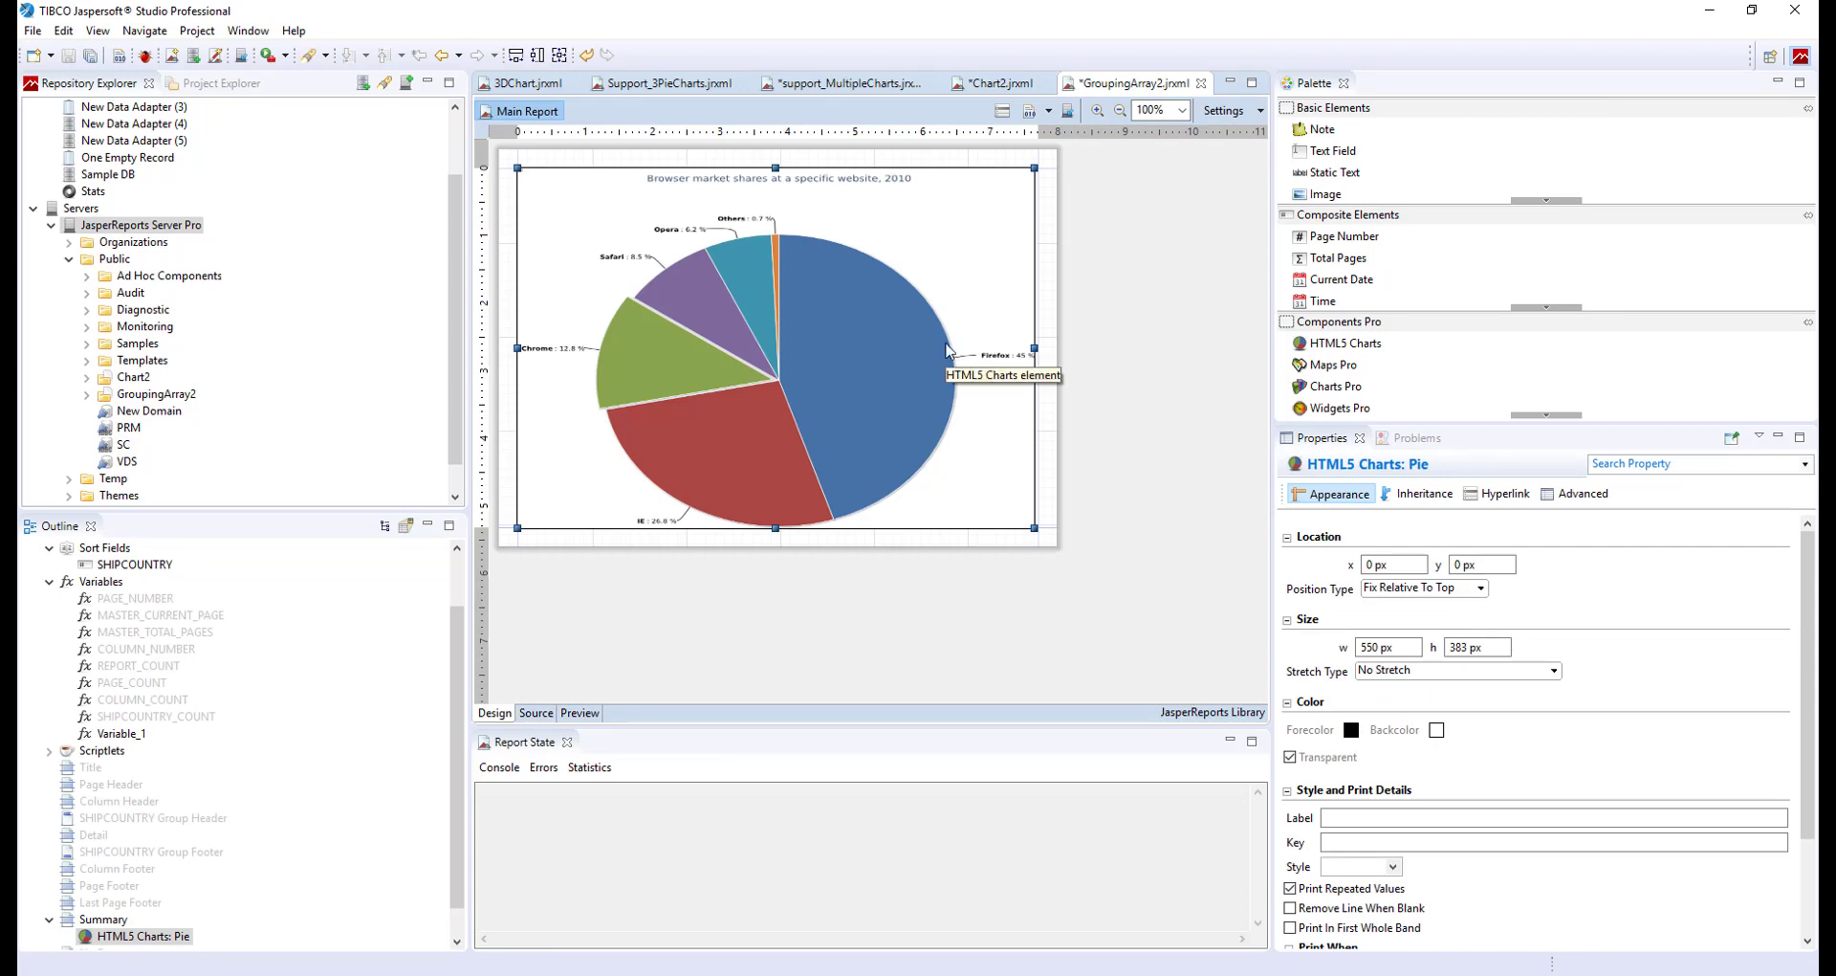
click(995, 84)
click(660, 549)
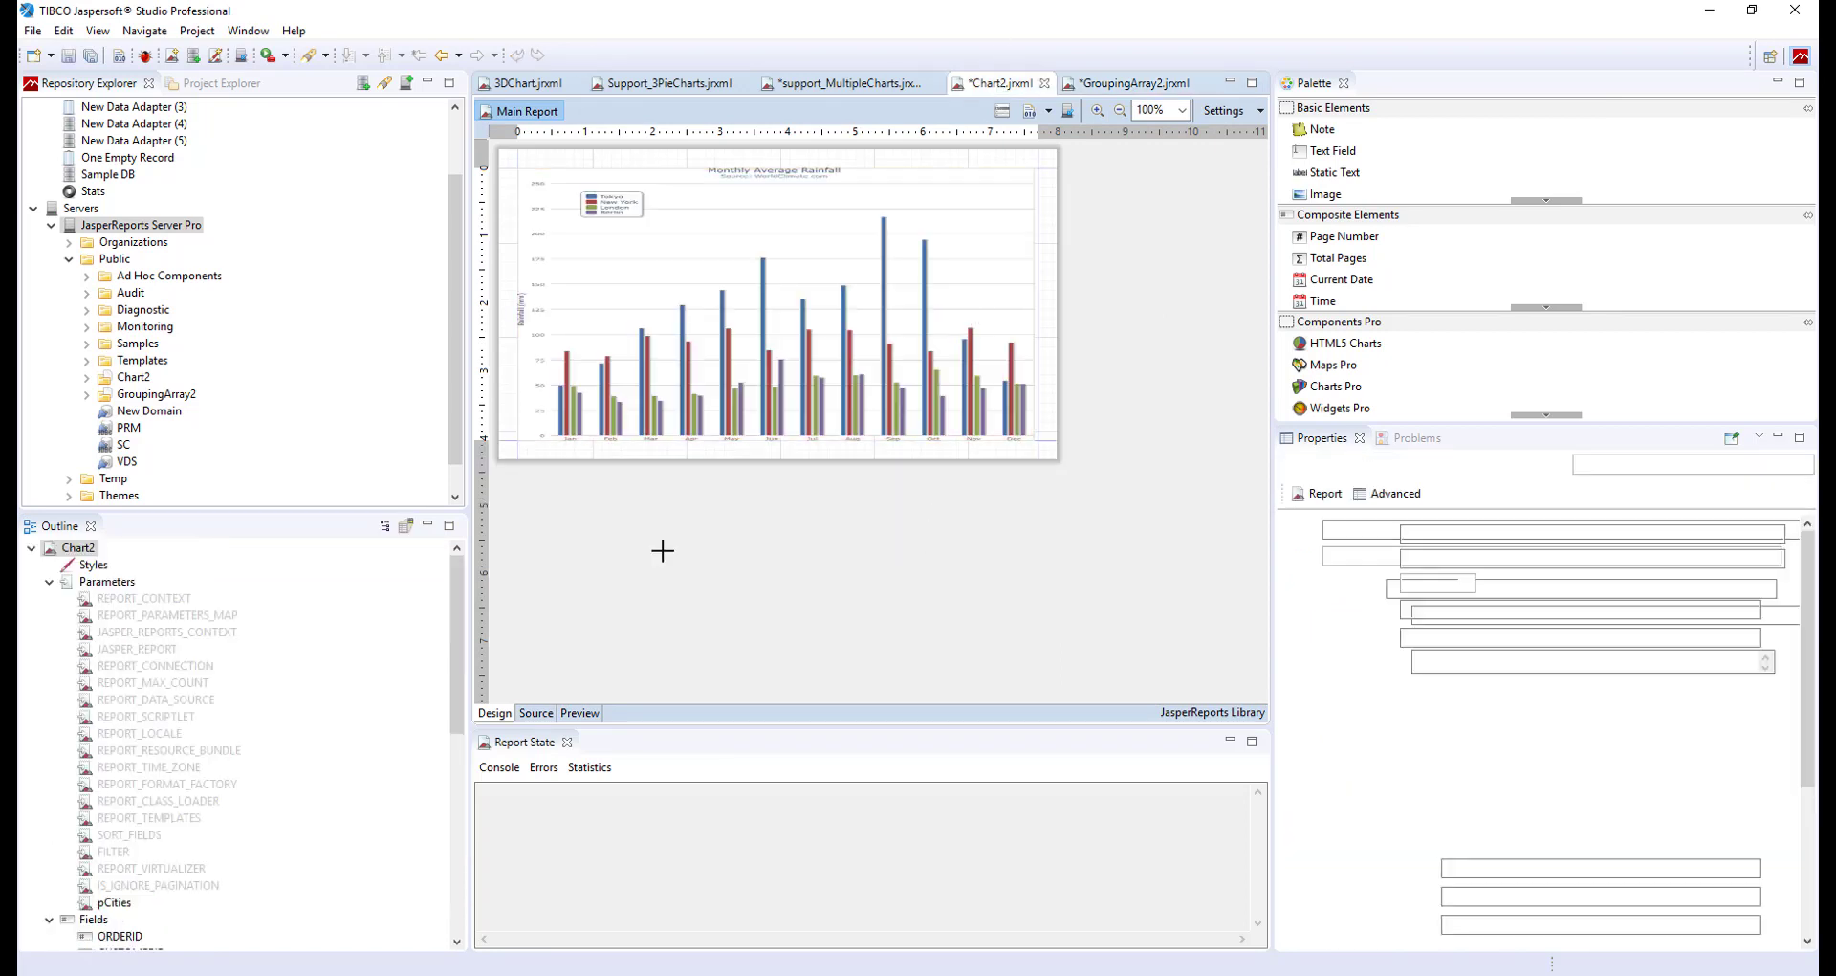
Step: Confirm Chart2's query filters with $X{IN, SHIPCITY, pCities}, close it unchanged, and return to GroupingArray2
click(1029, 110)
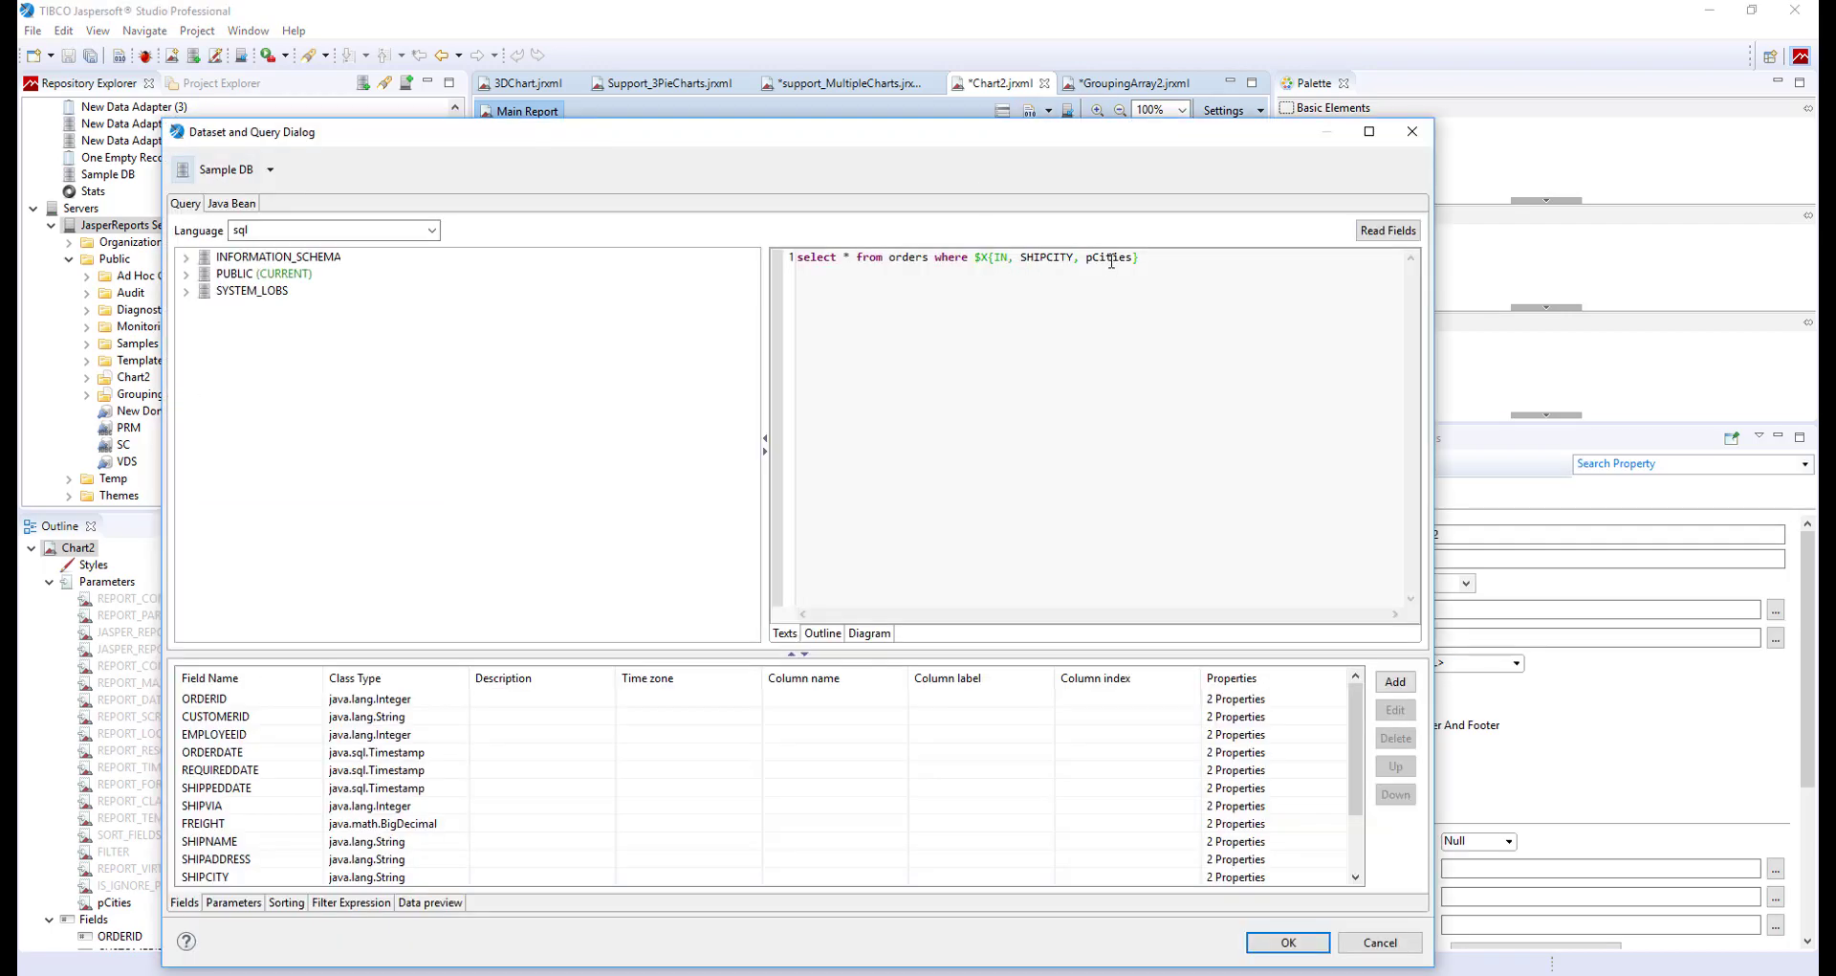
double_click(1111, 258)
drag(973, 258, 998, 260)
double_click(1110, 257)
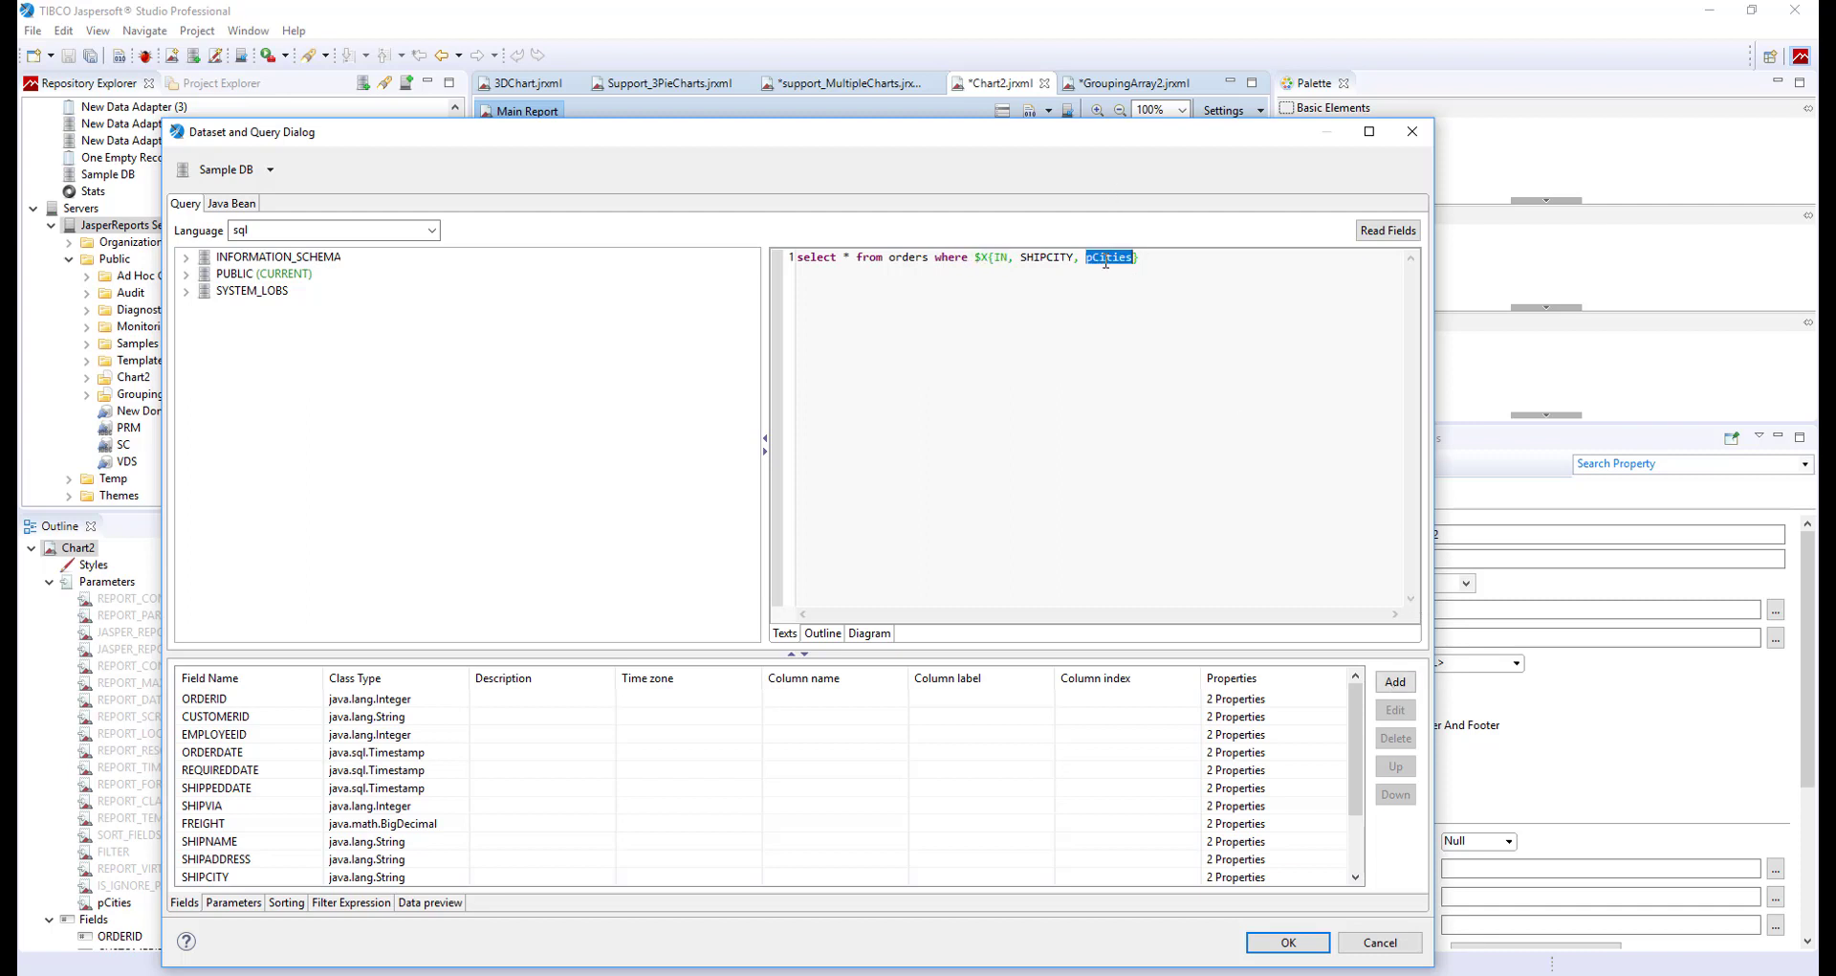
click(1381, 943)
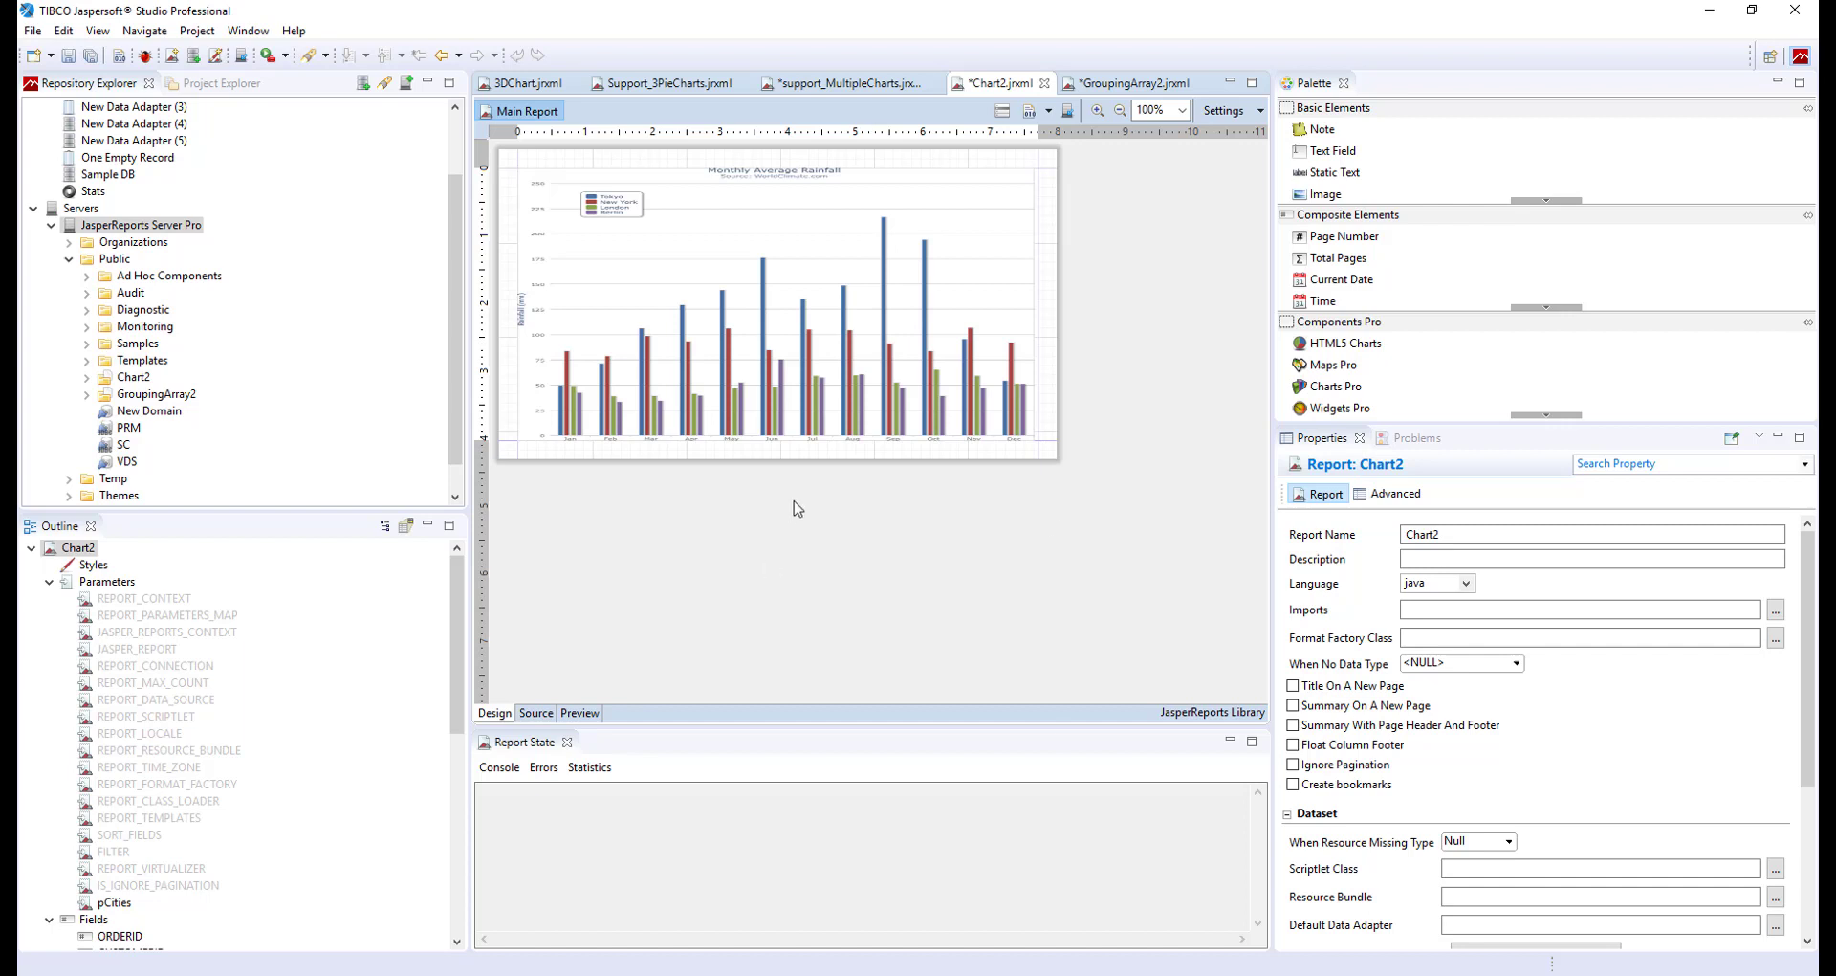
click(1129, 83)
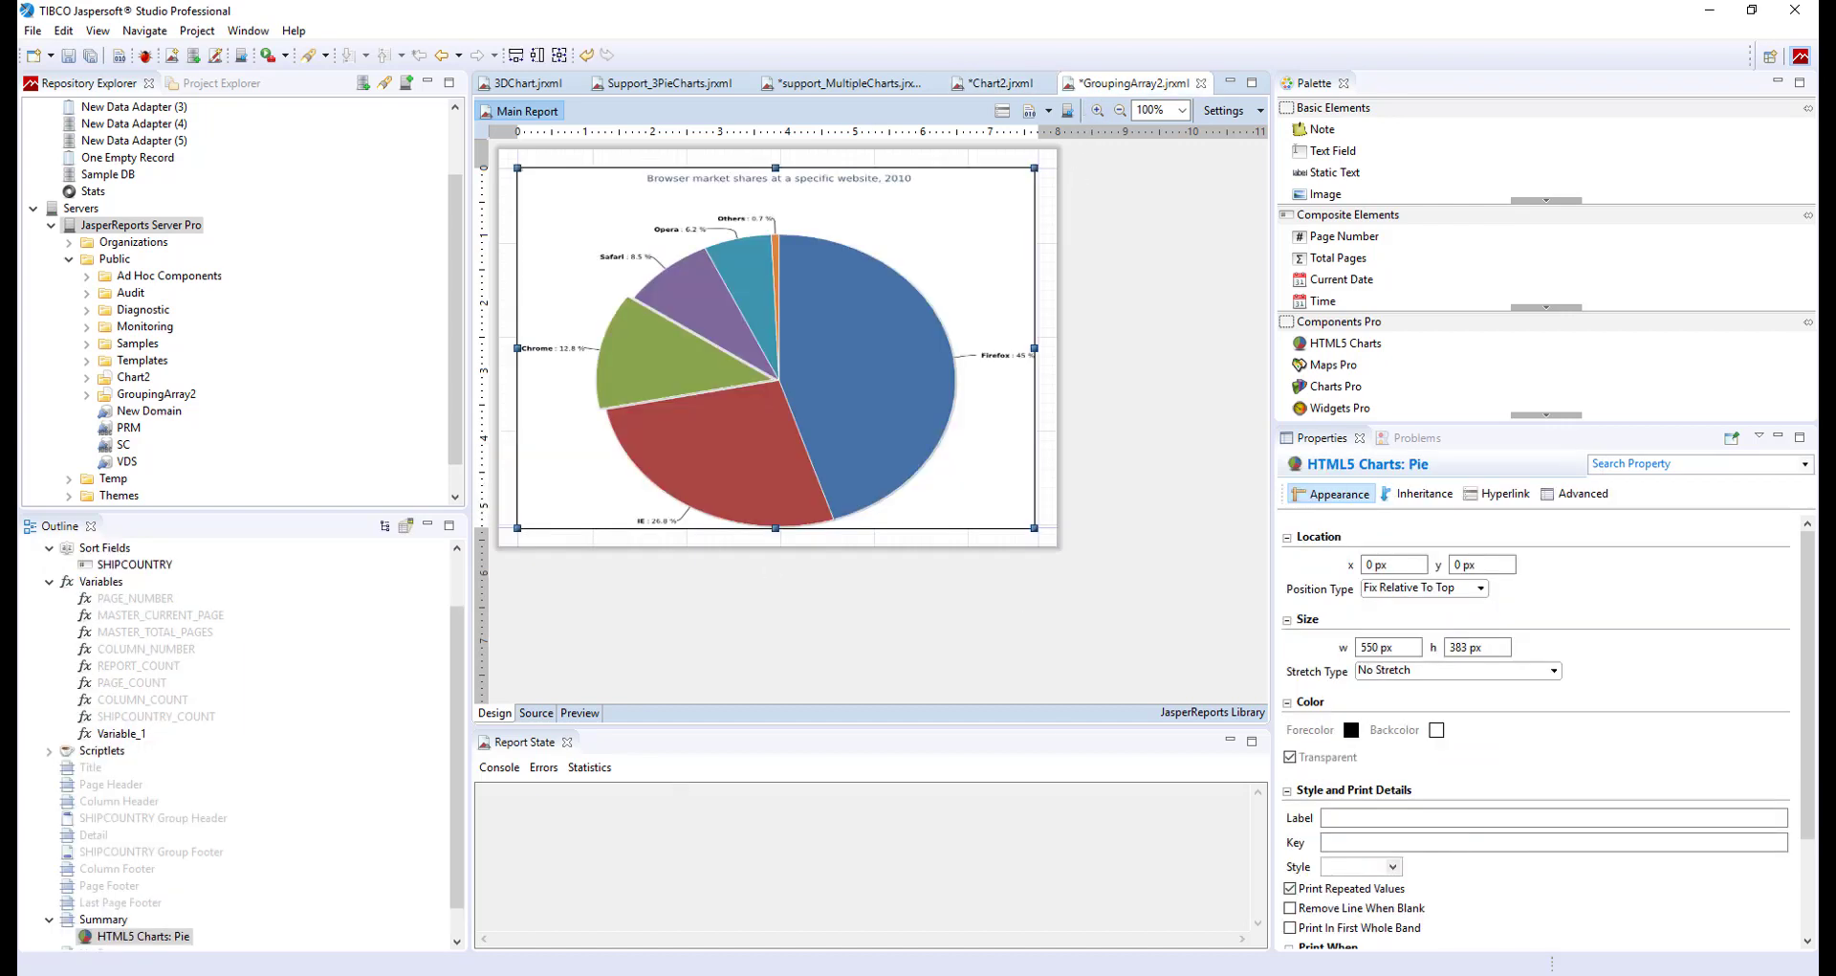
Step: Bring up the server repository's Public folder and select Chart2 beside GroupingArray2
mouse_move(501, 974)
click(550, 916)
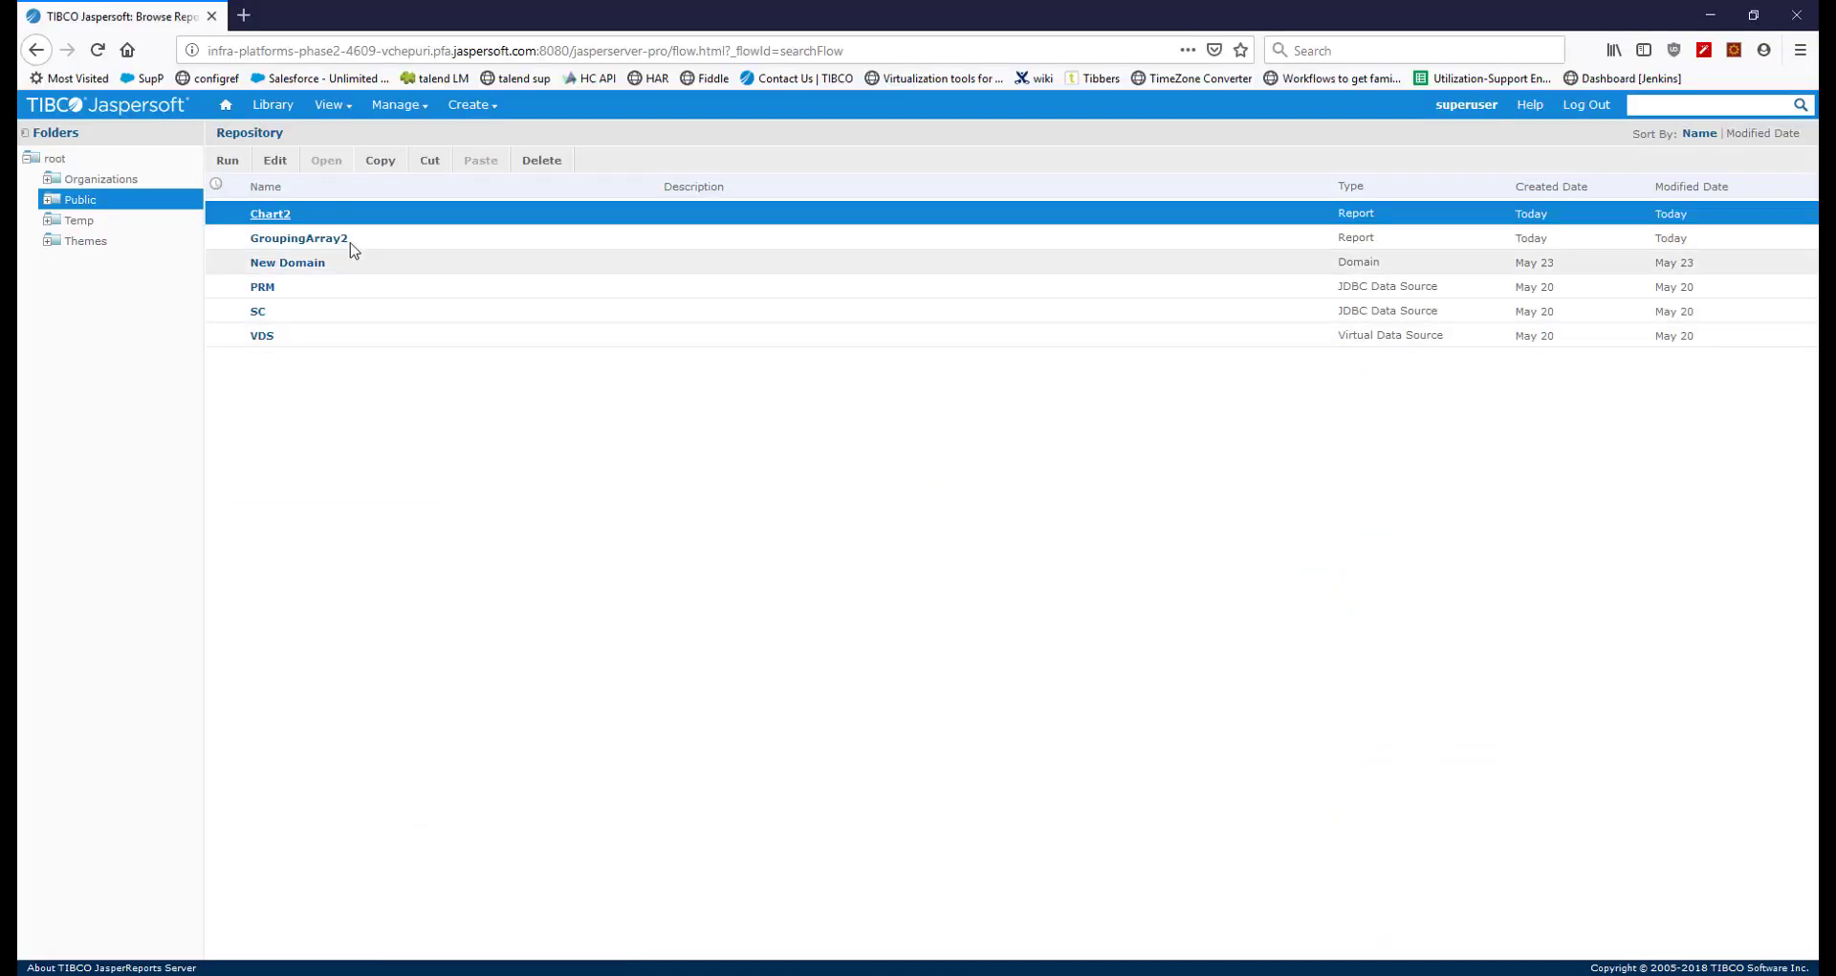
click(379, 243)
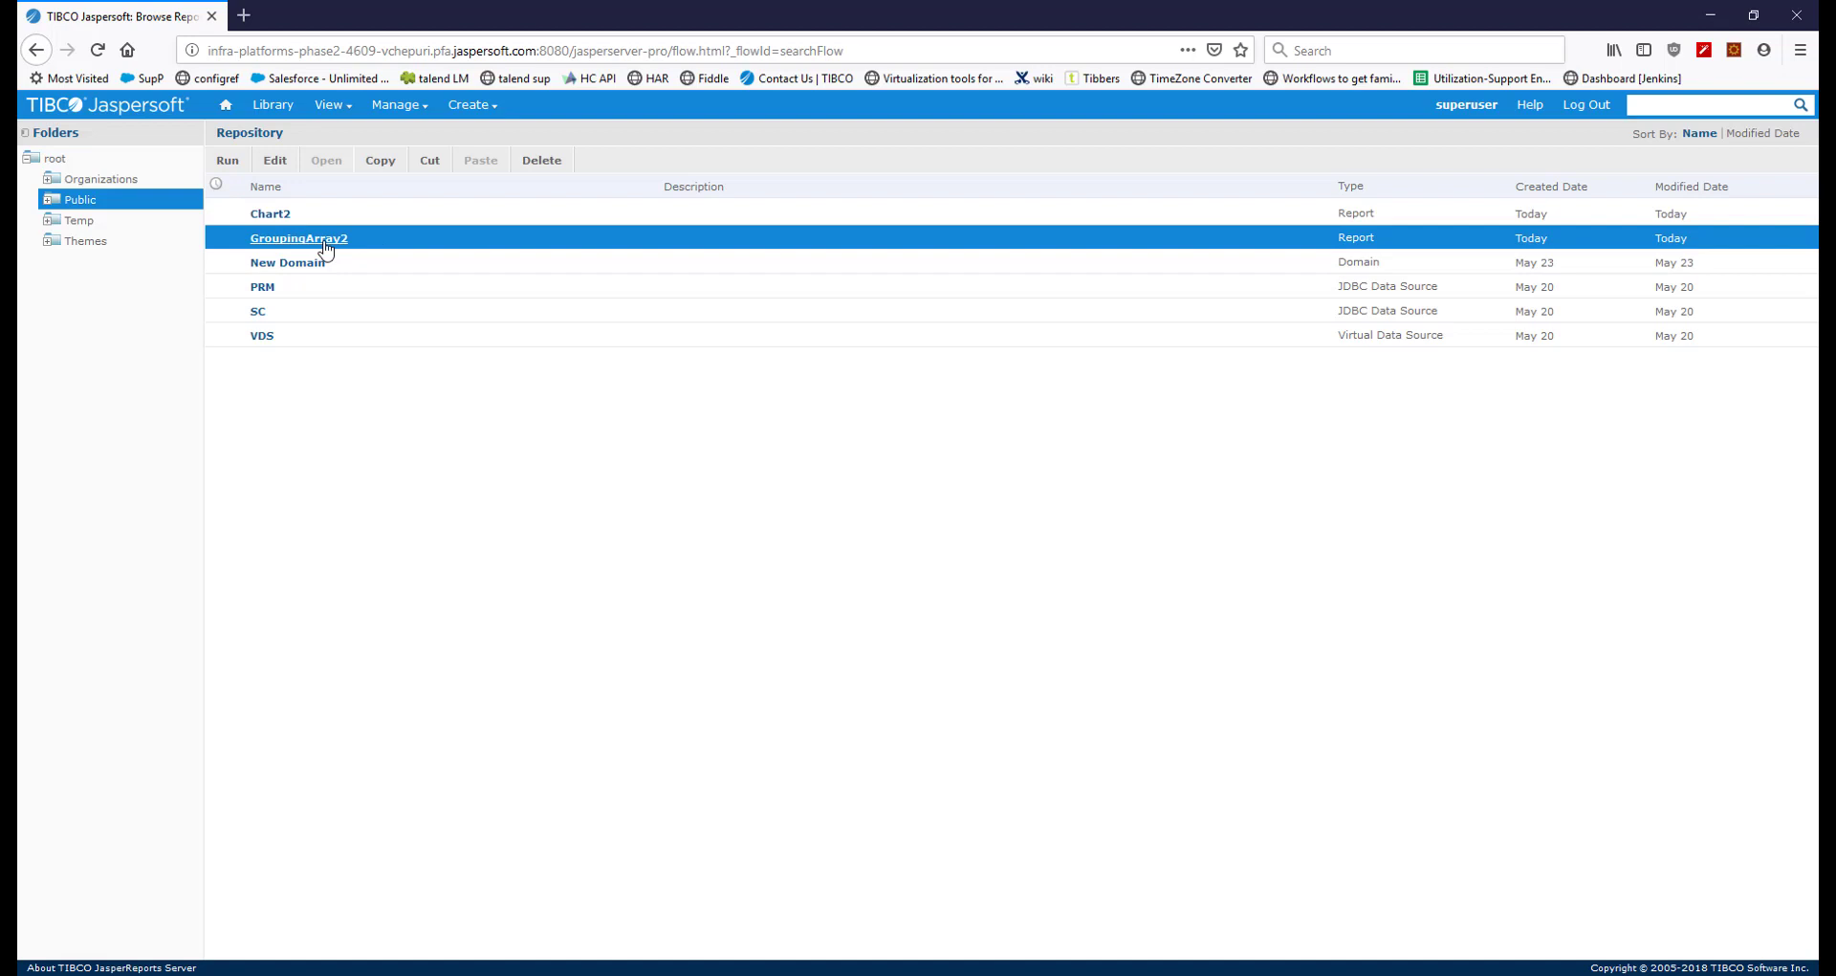
click(287, 219)
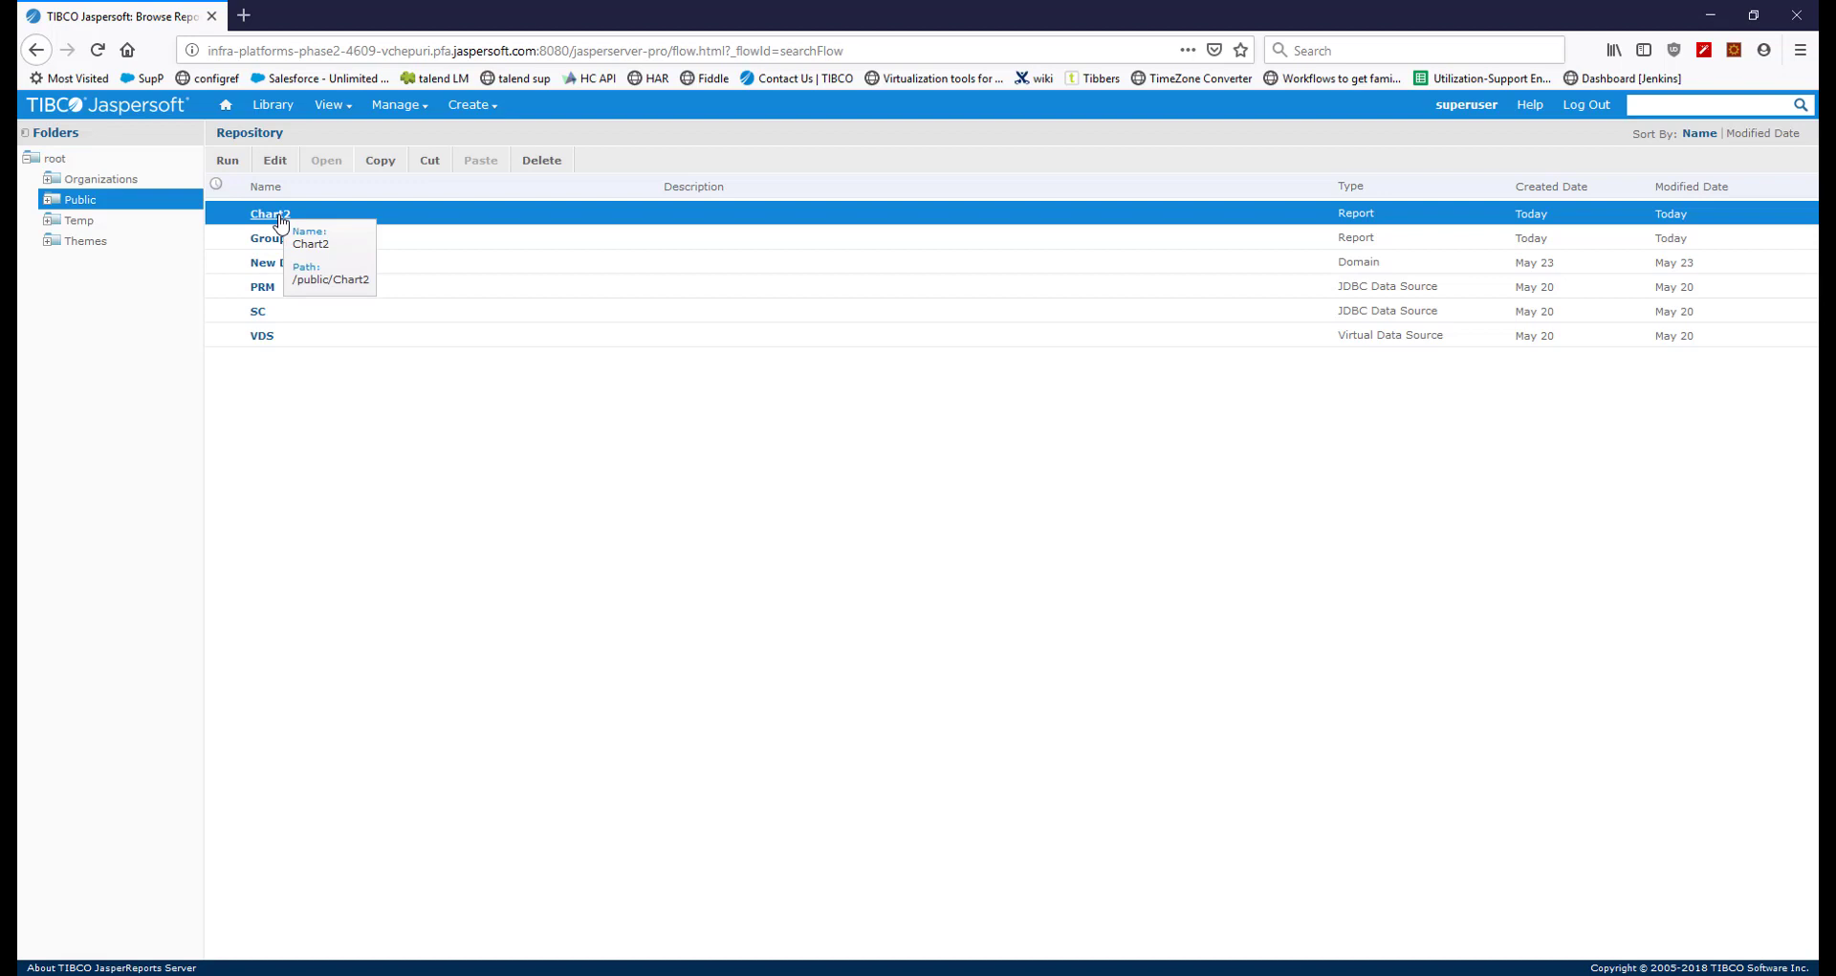
click(387, 240)
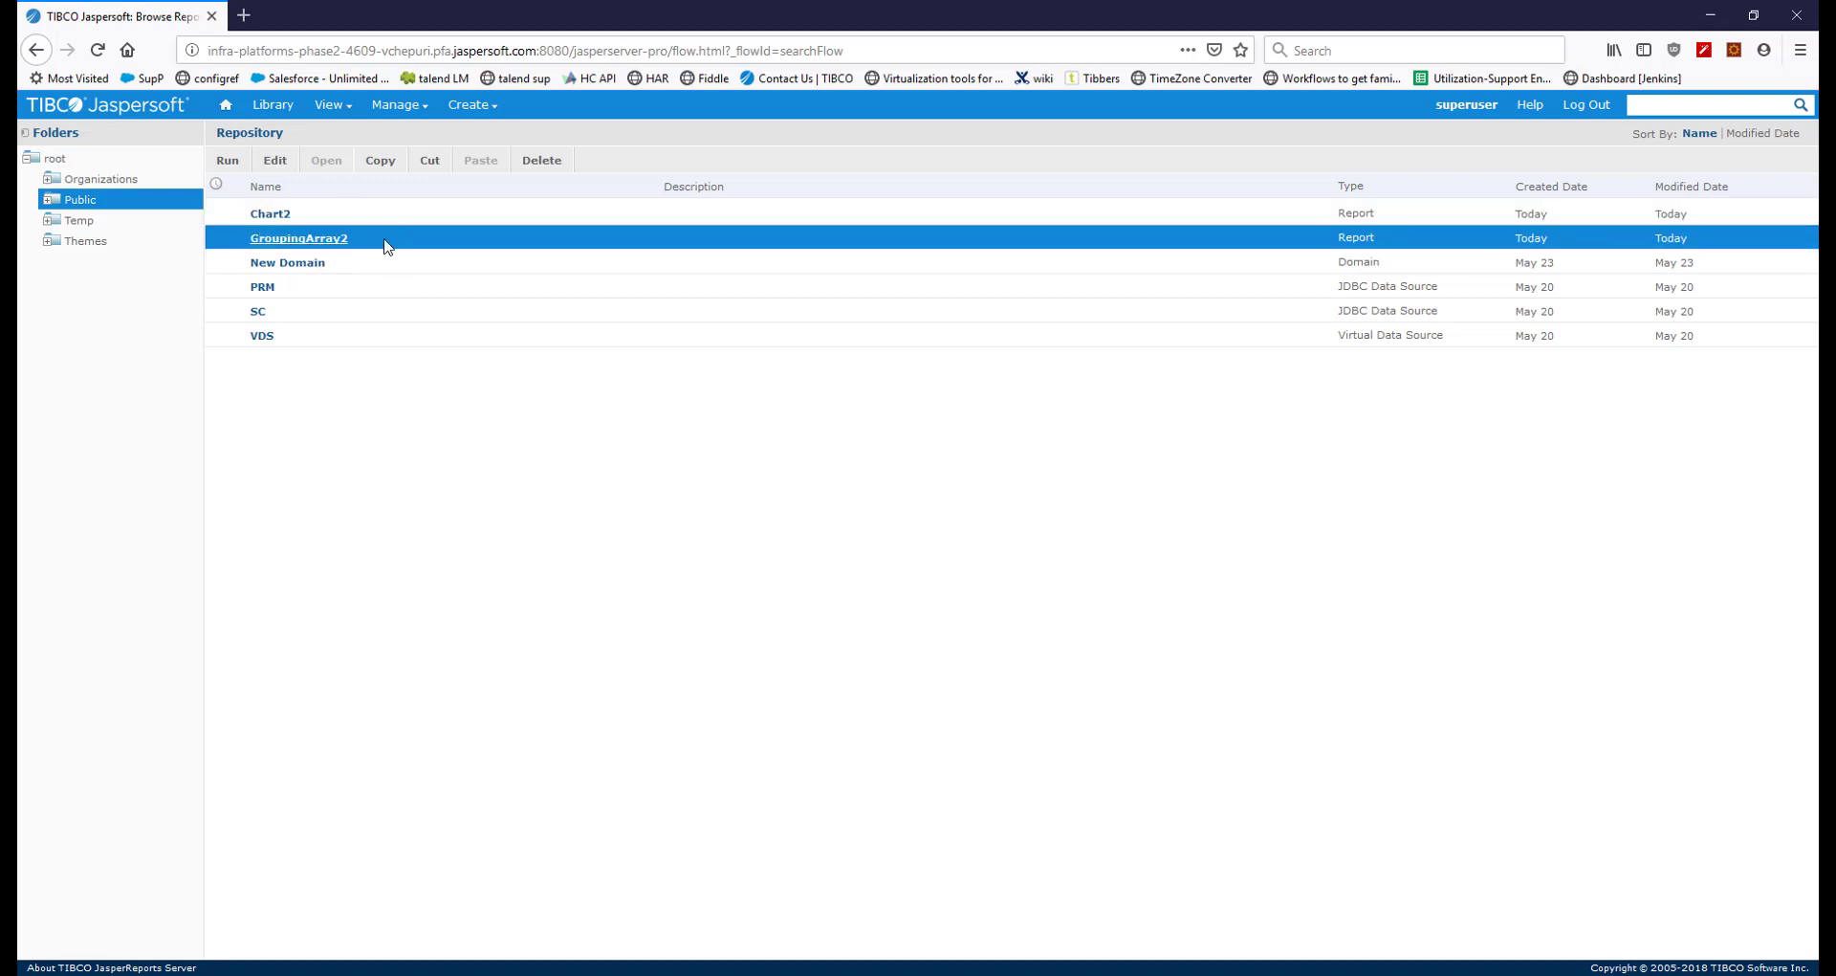
click(440, 219)
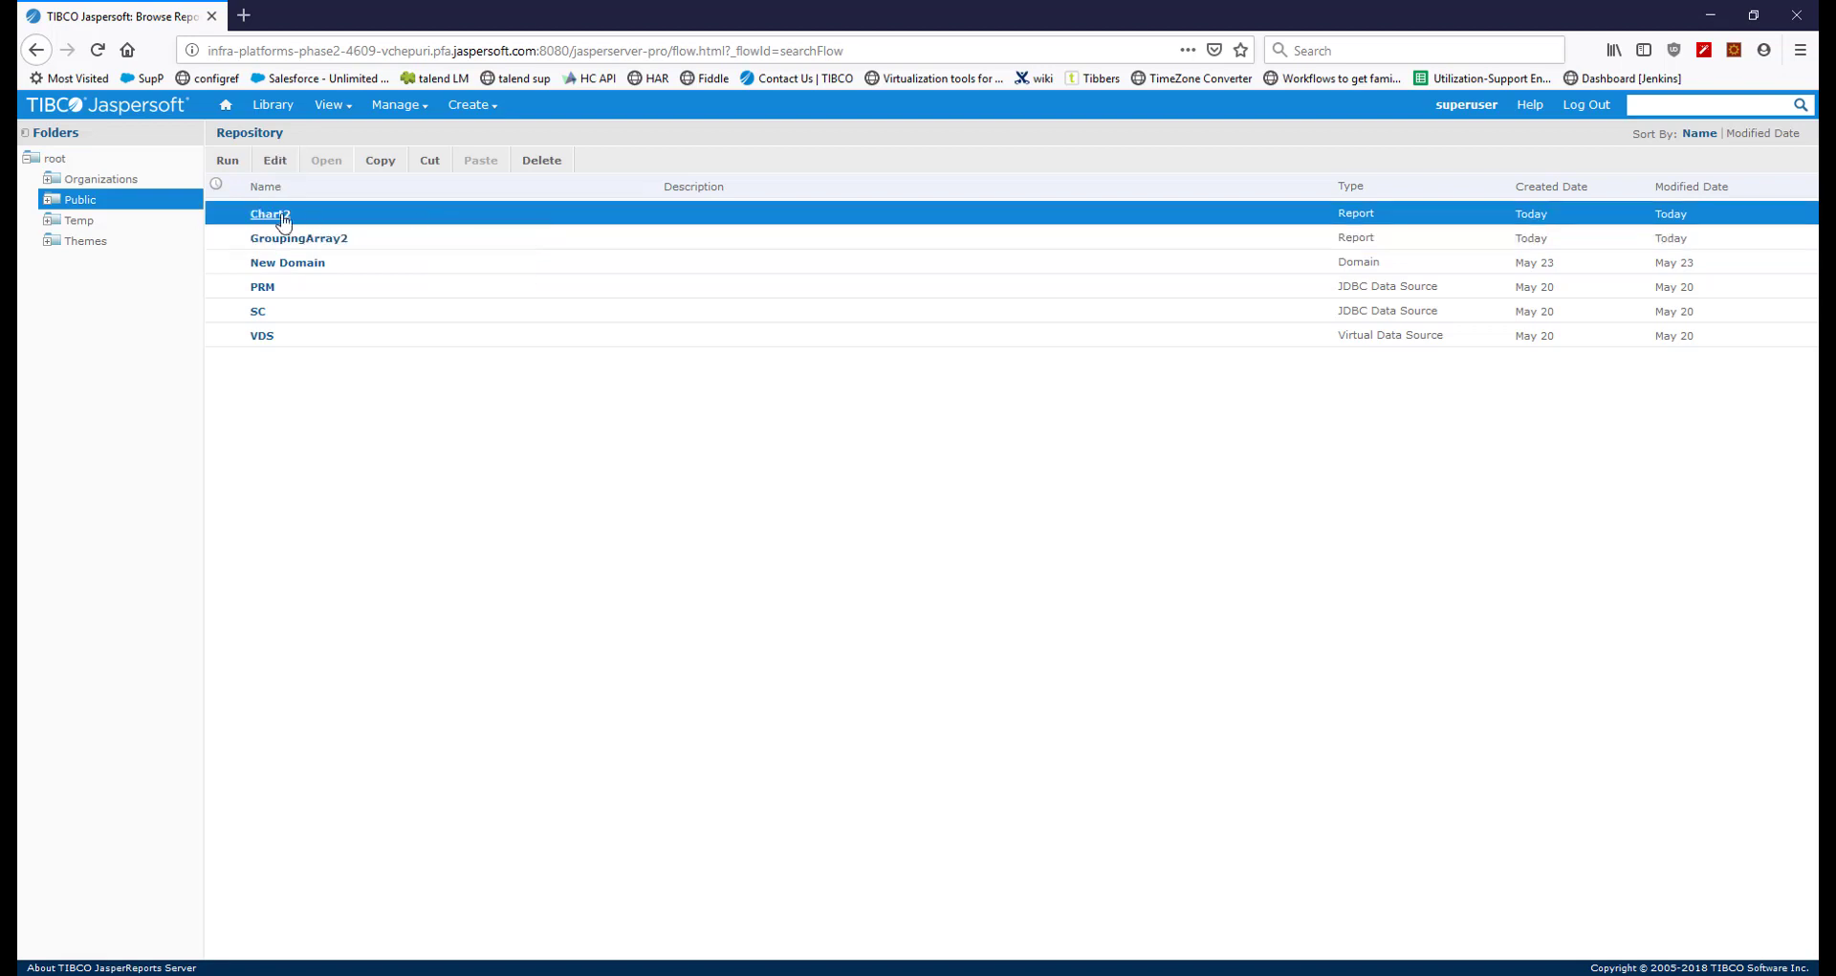
Step: Edit Chart2's Controls & Resources, step the Add Input Control wizard to the SHIPCITY query, then cancel
click(275, 164)
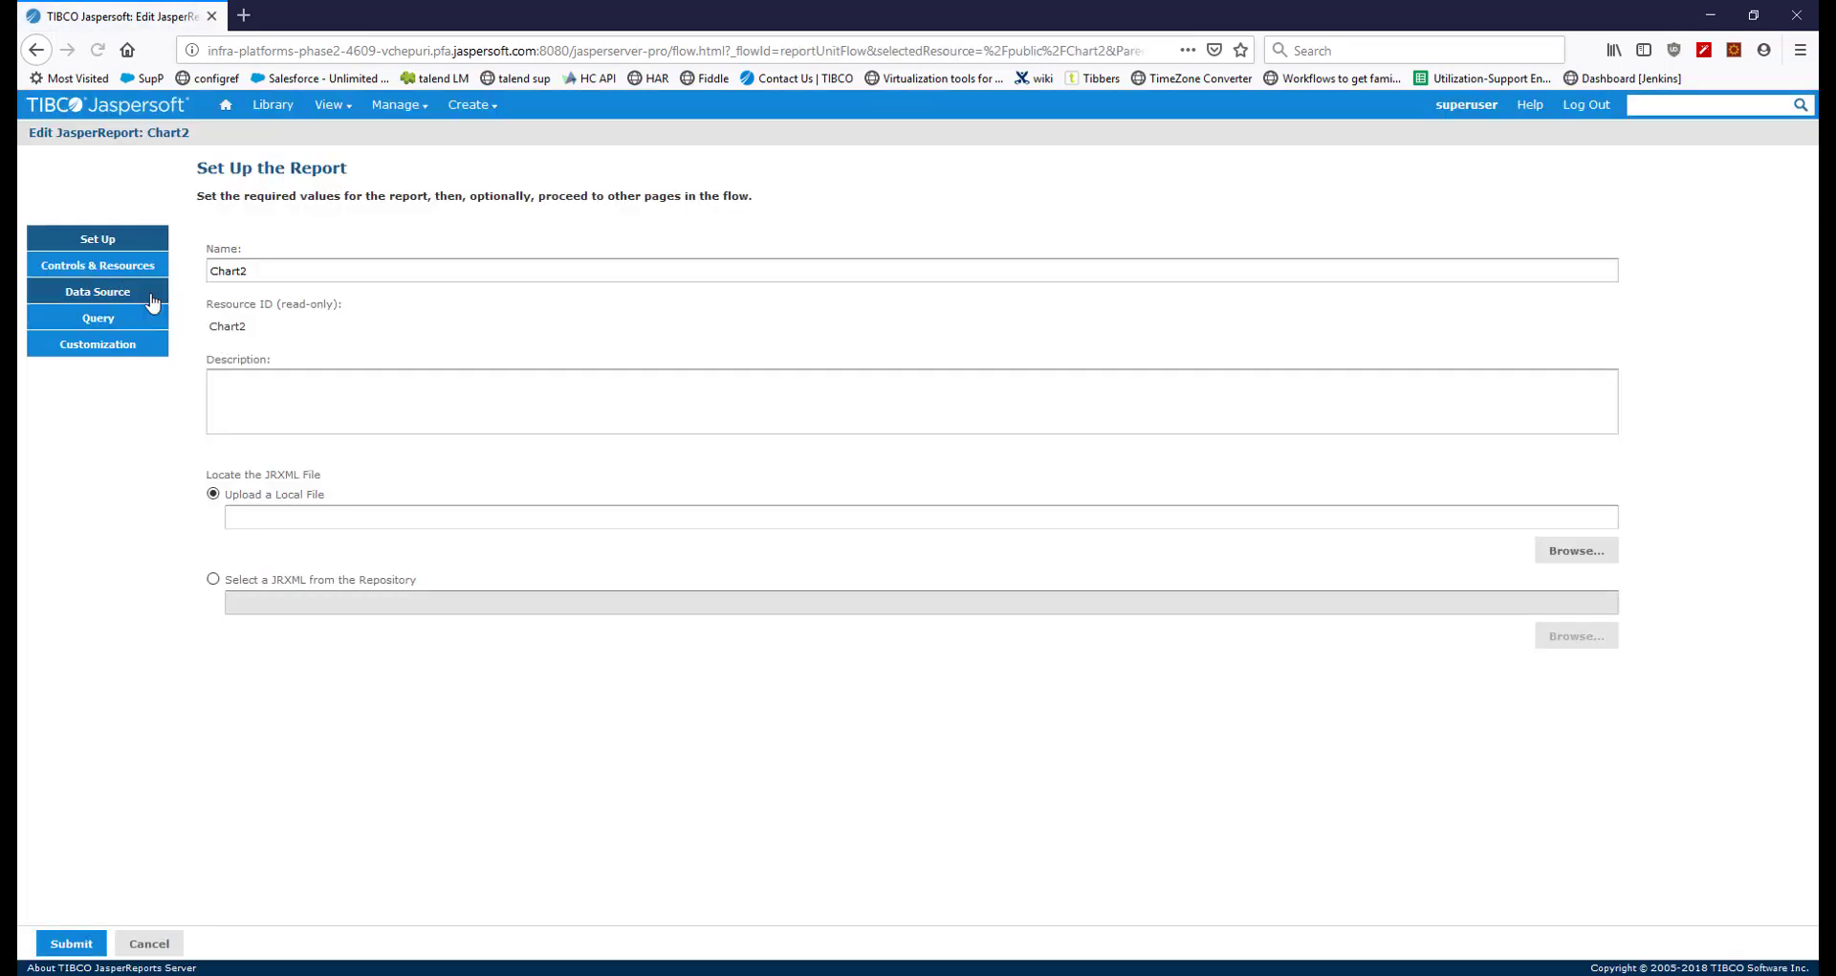
click(148, 266)
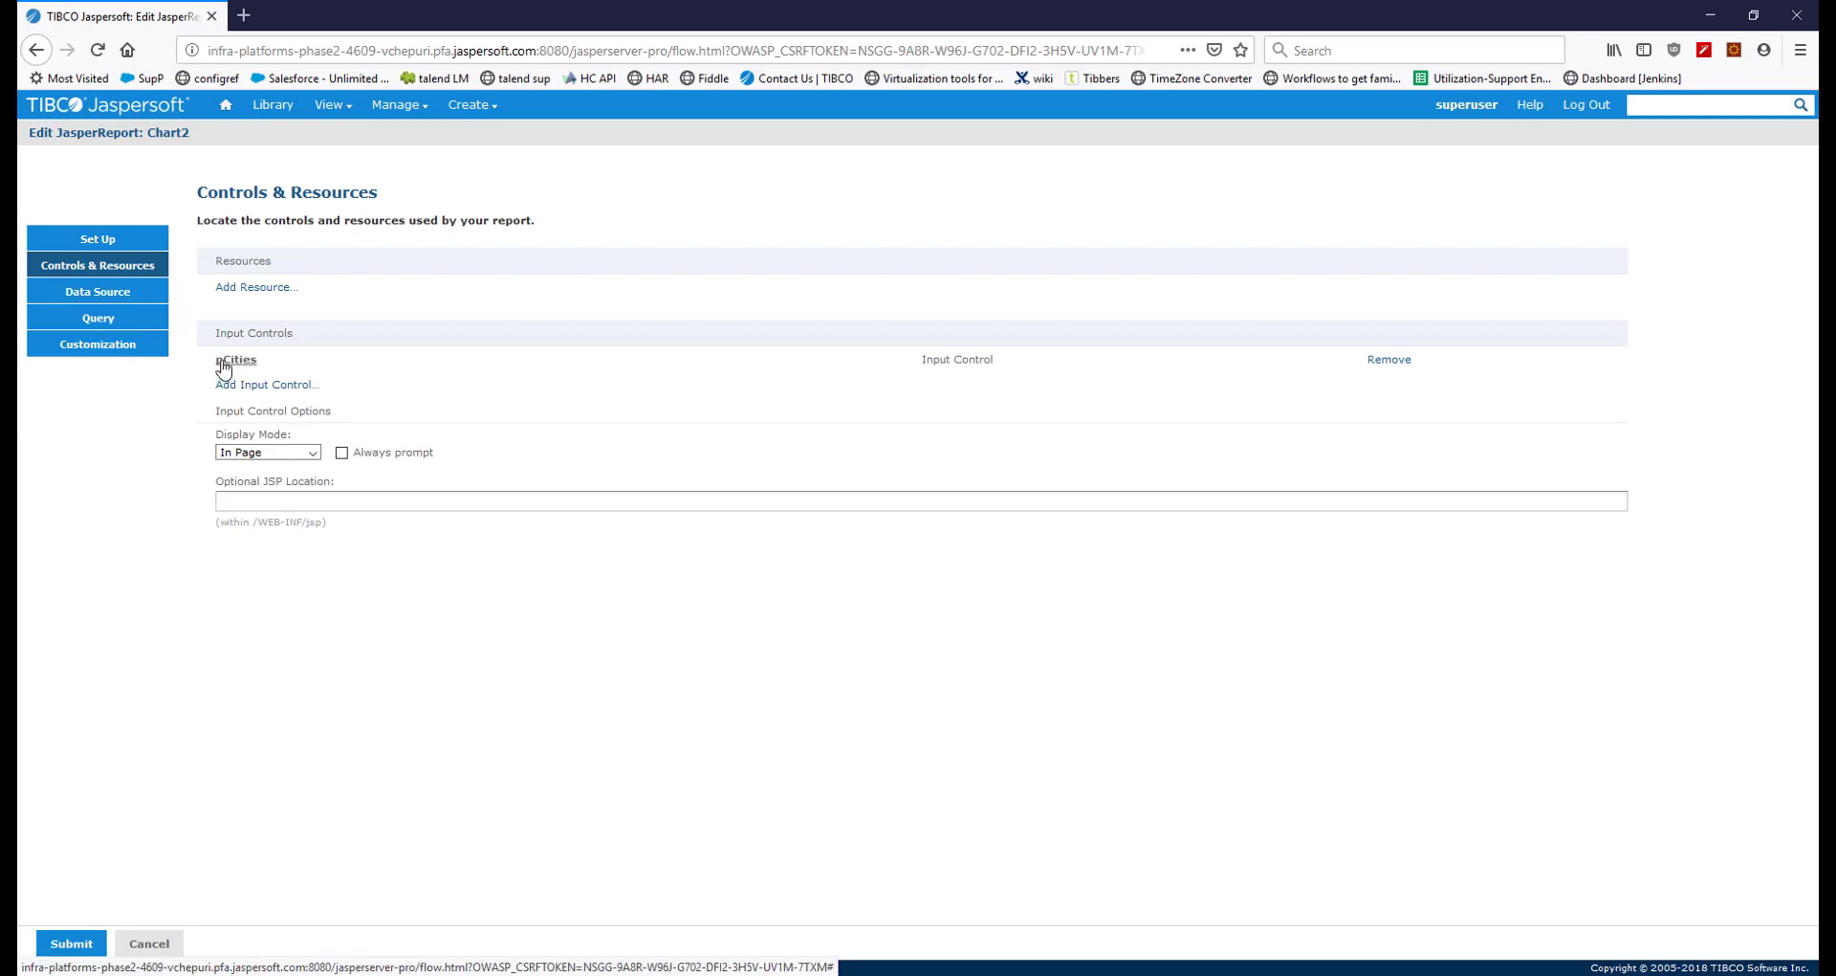
click(225, 384)
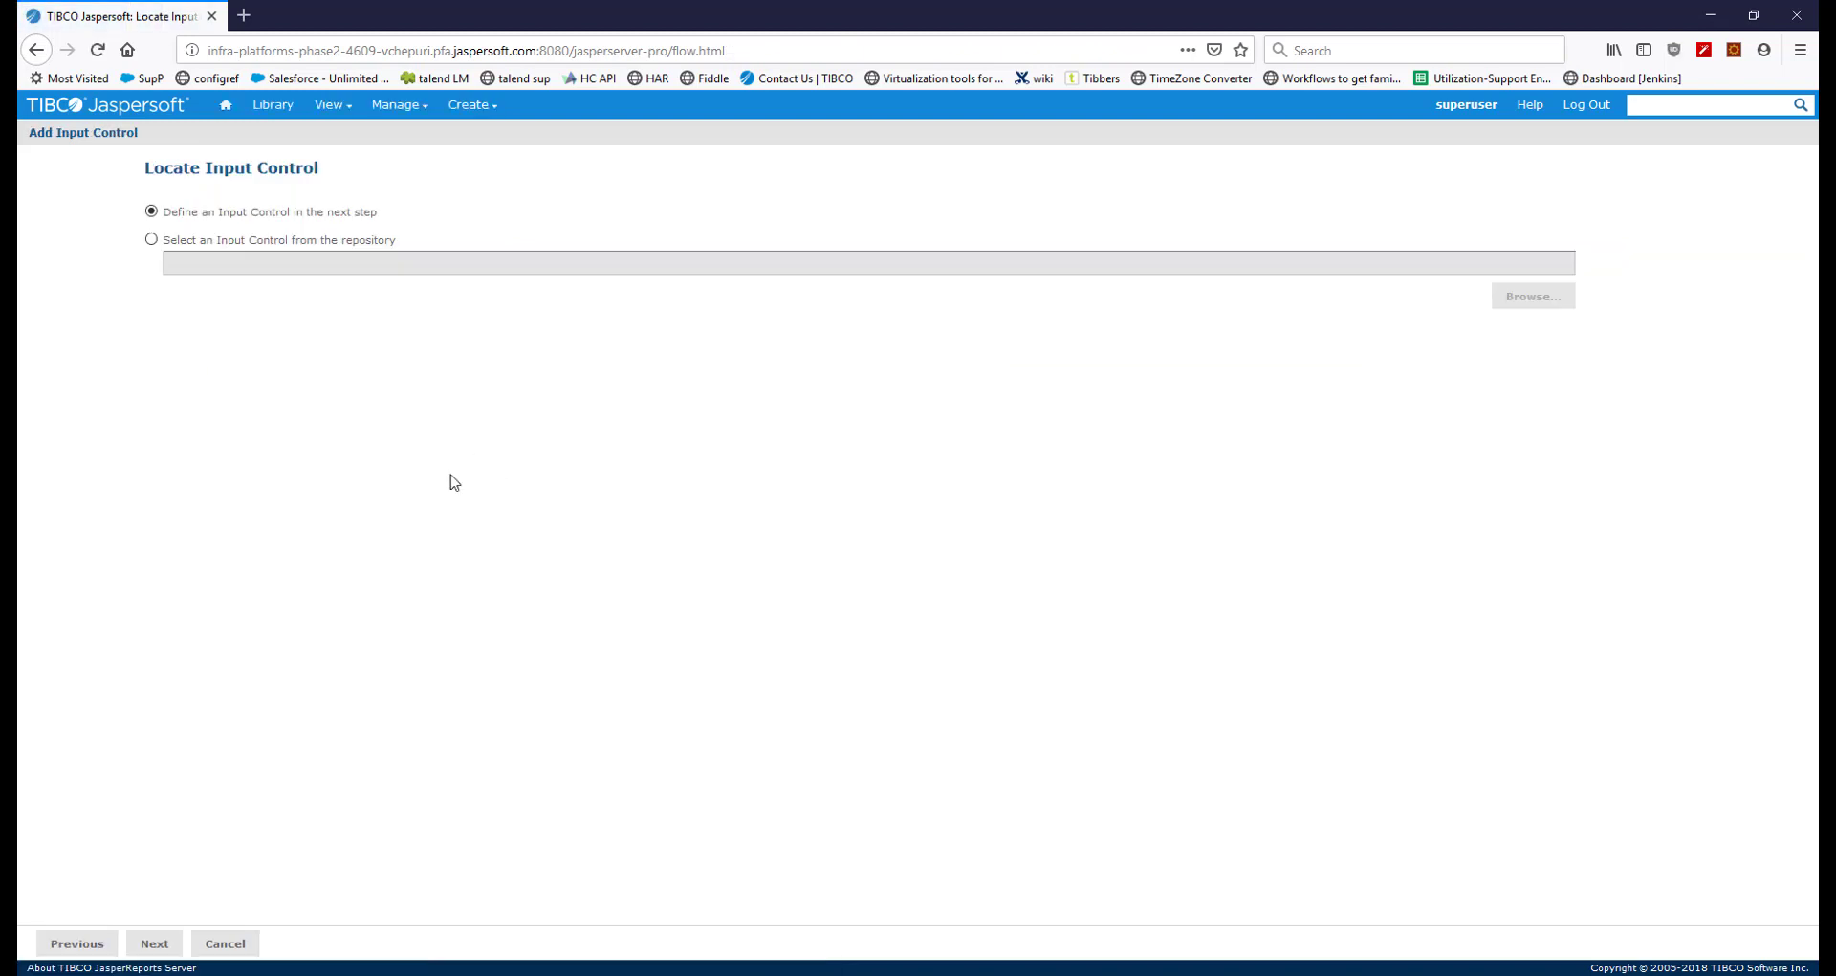
click(154, 942)
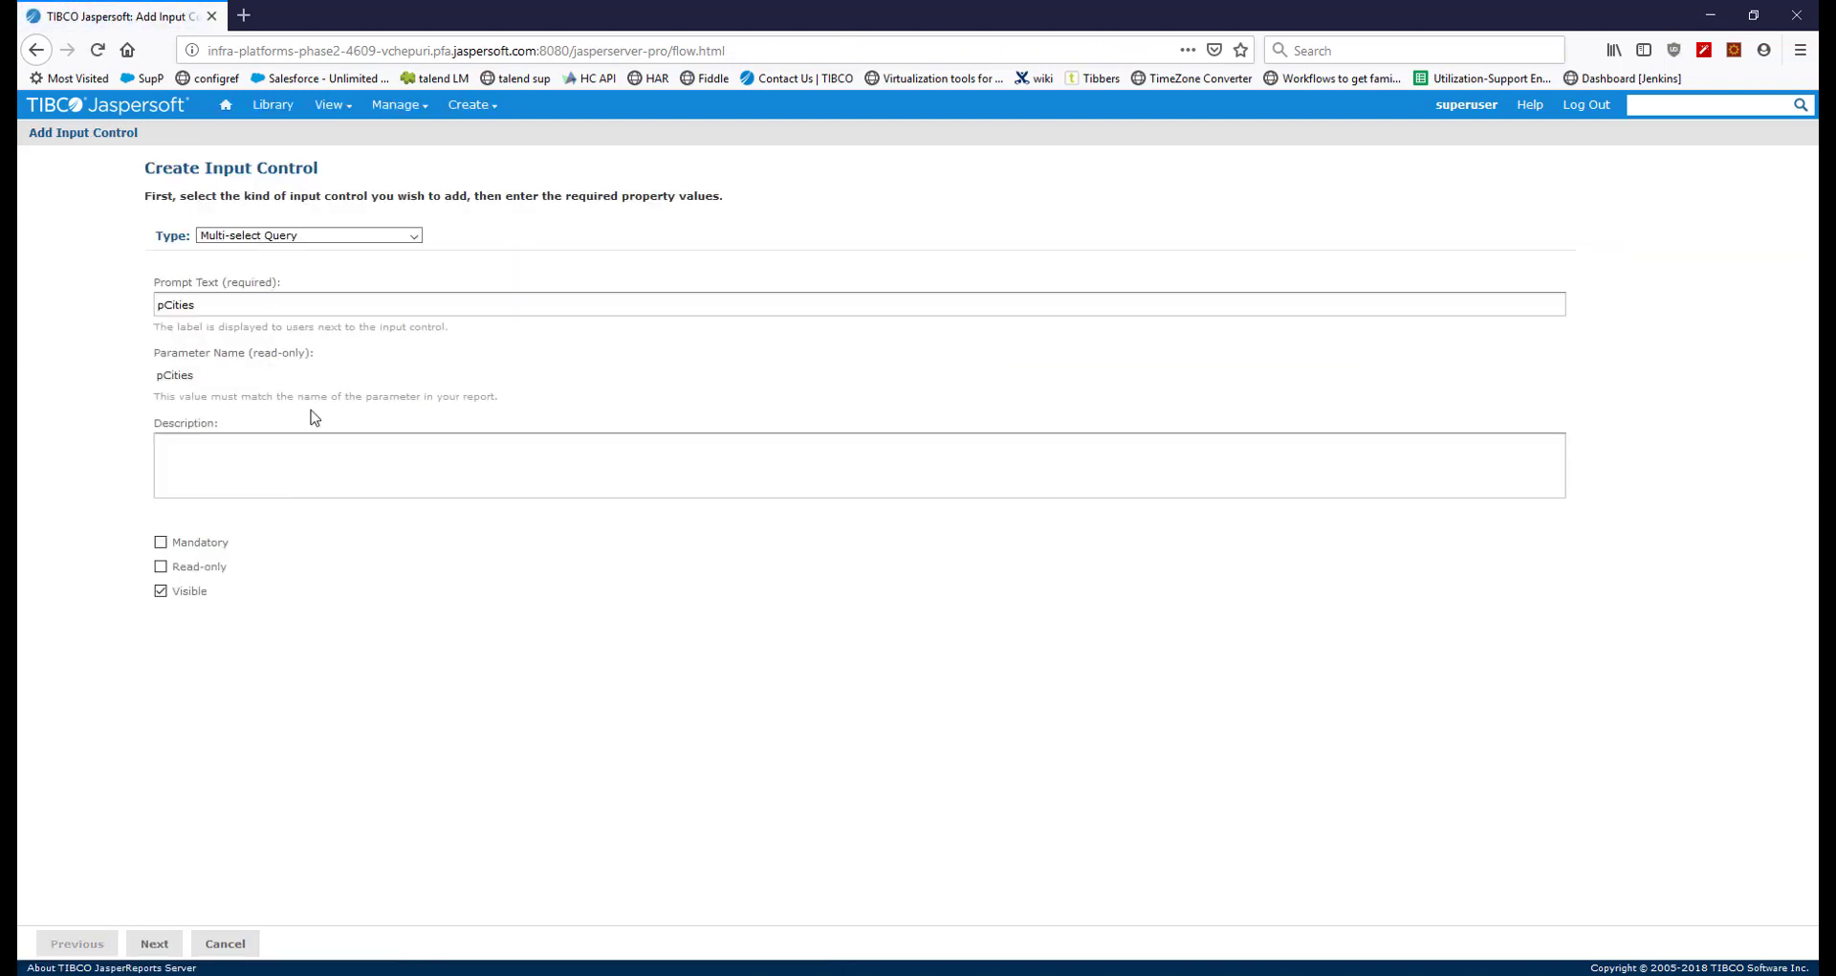
click(154, 942)
click(154, 943)
click(154, 943)
click(154, 943)
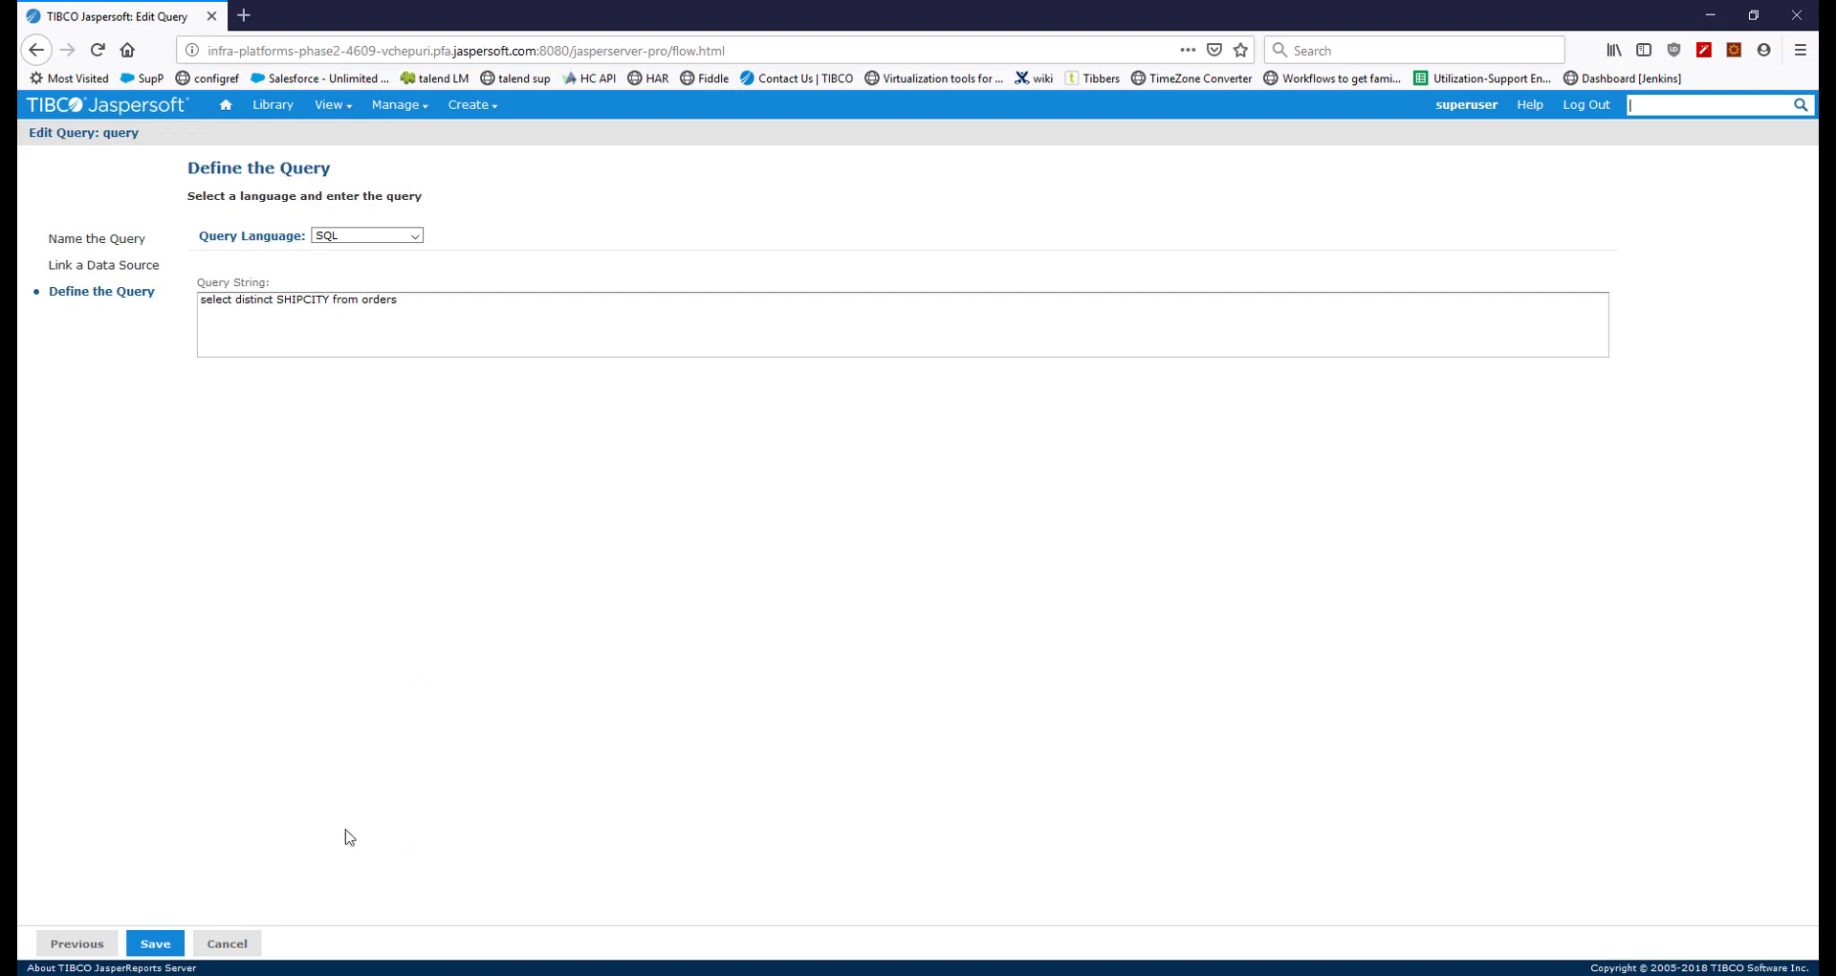
click(248, 945)
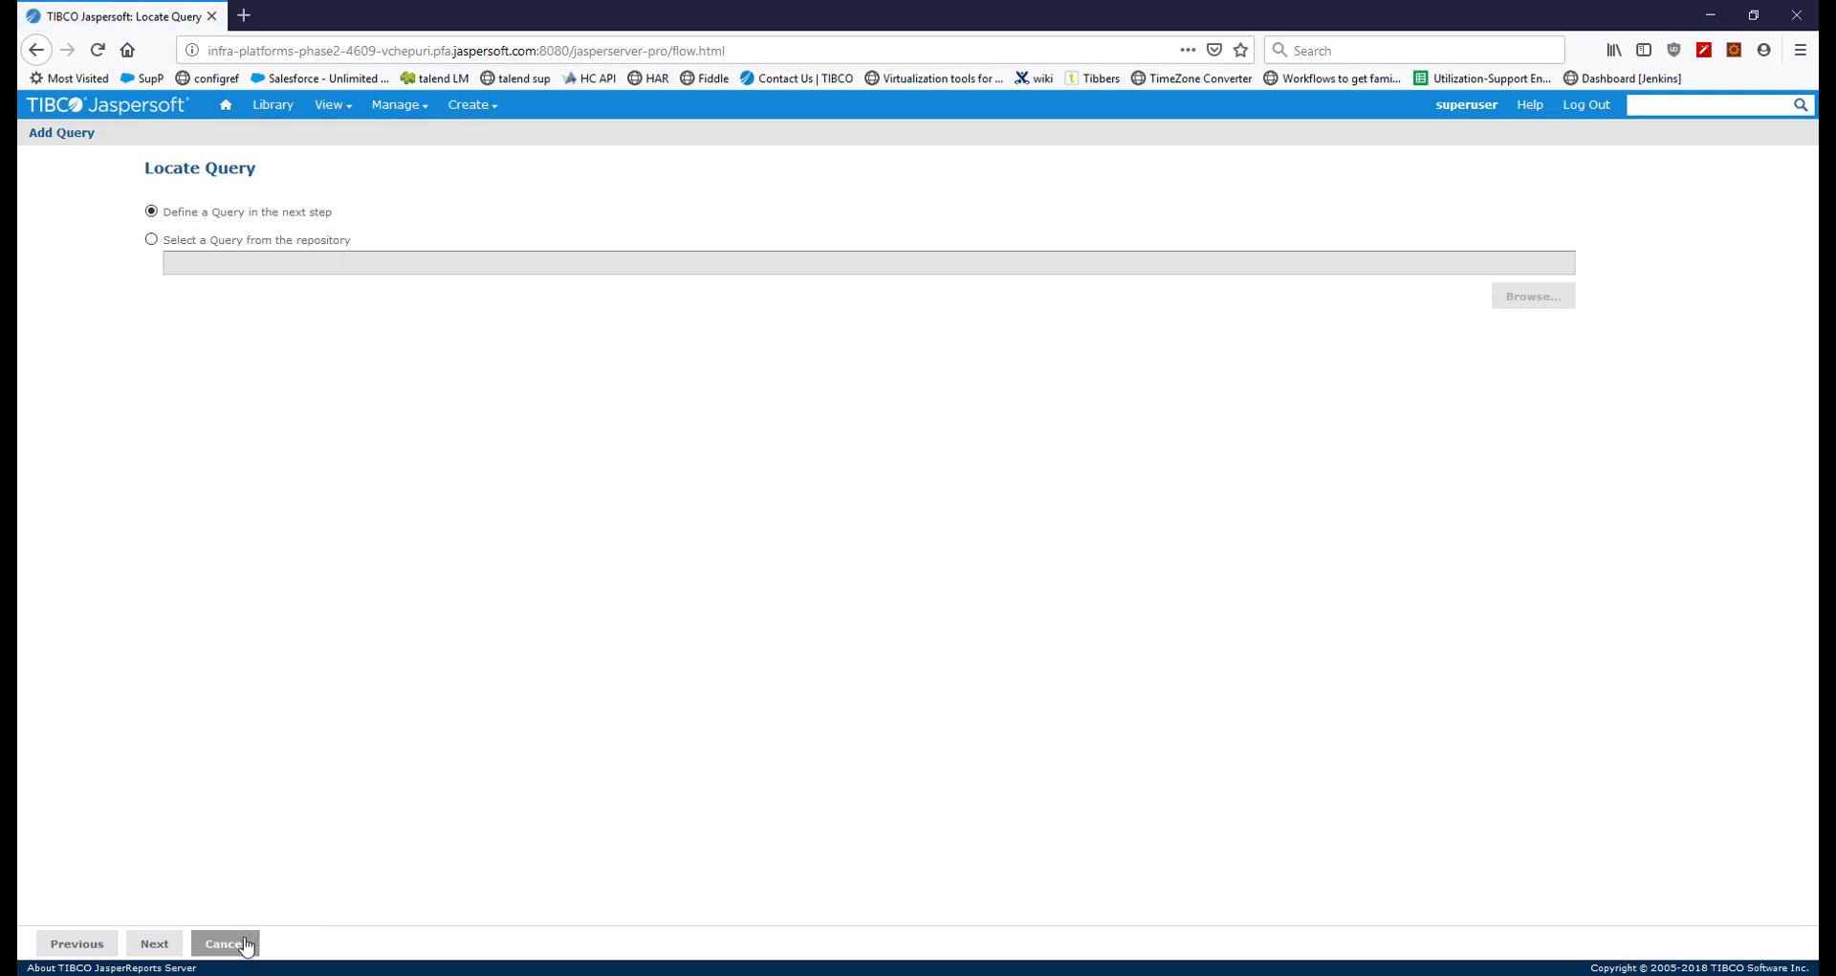
click(246, 945)
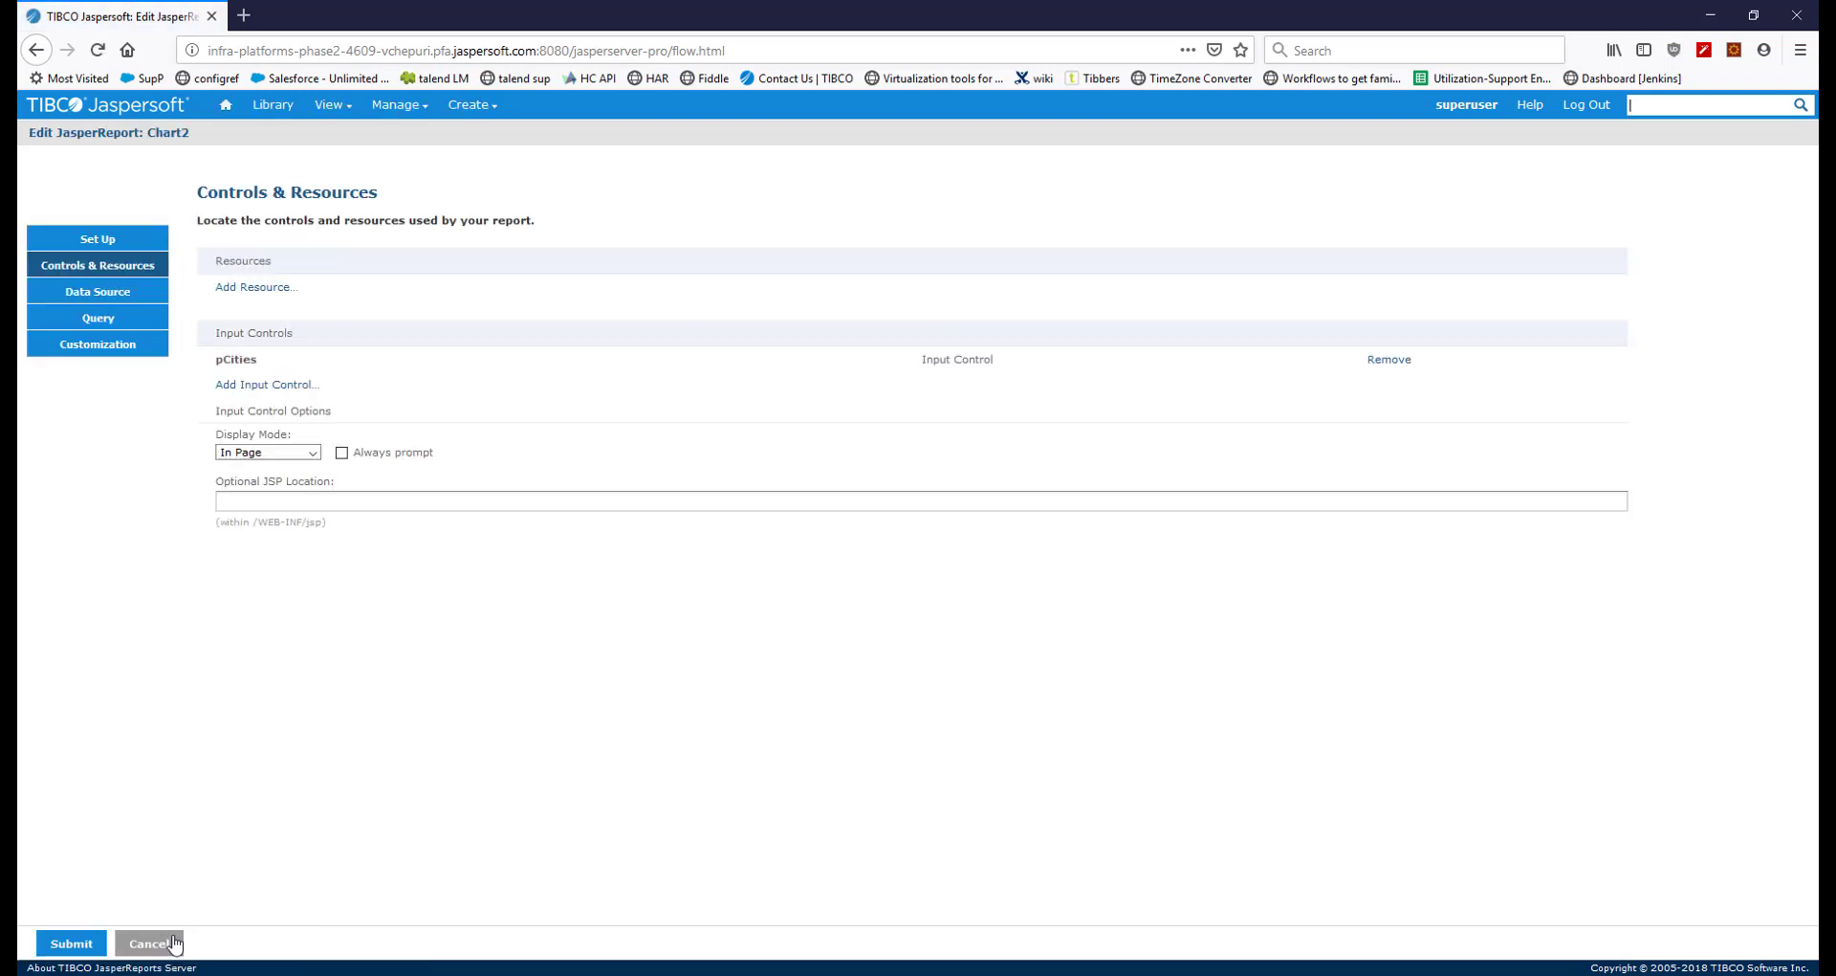
Step: Cancel Chart2's editor and run GroupingArray2, showing order counts by country with USA at 122
click(174, 944)
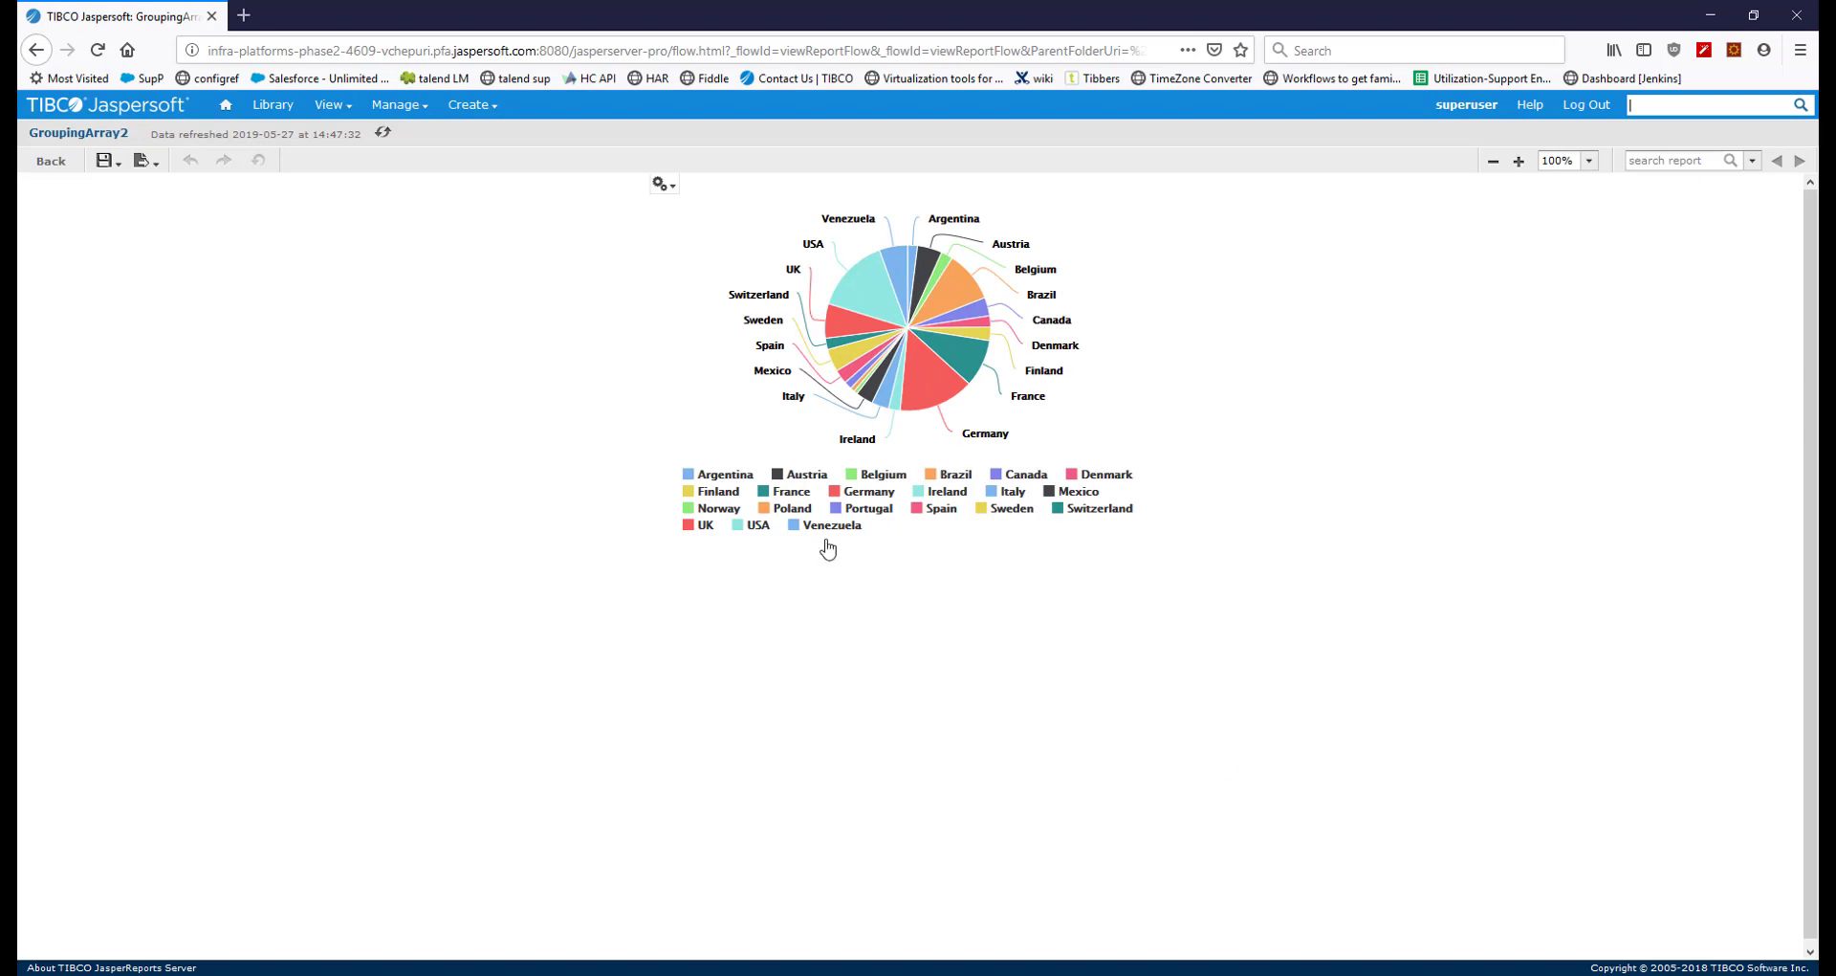
key(alt+Tab)
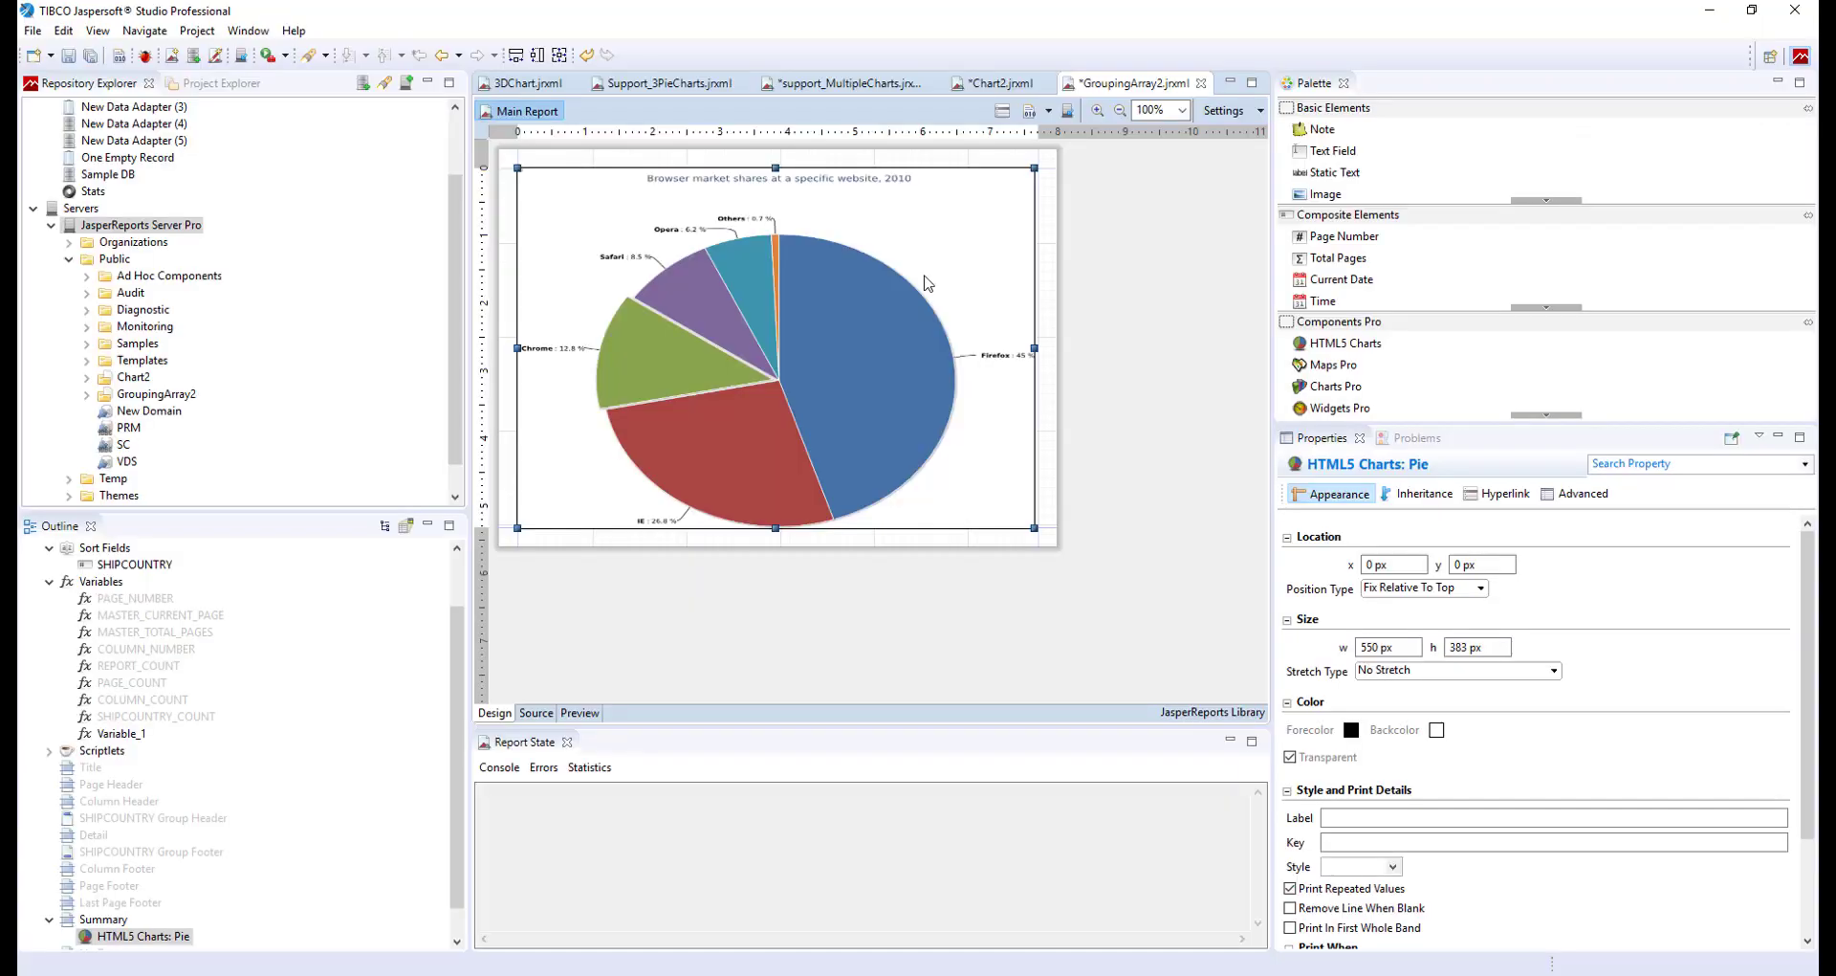
key(alt+Tab)
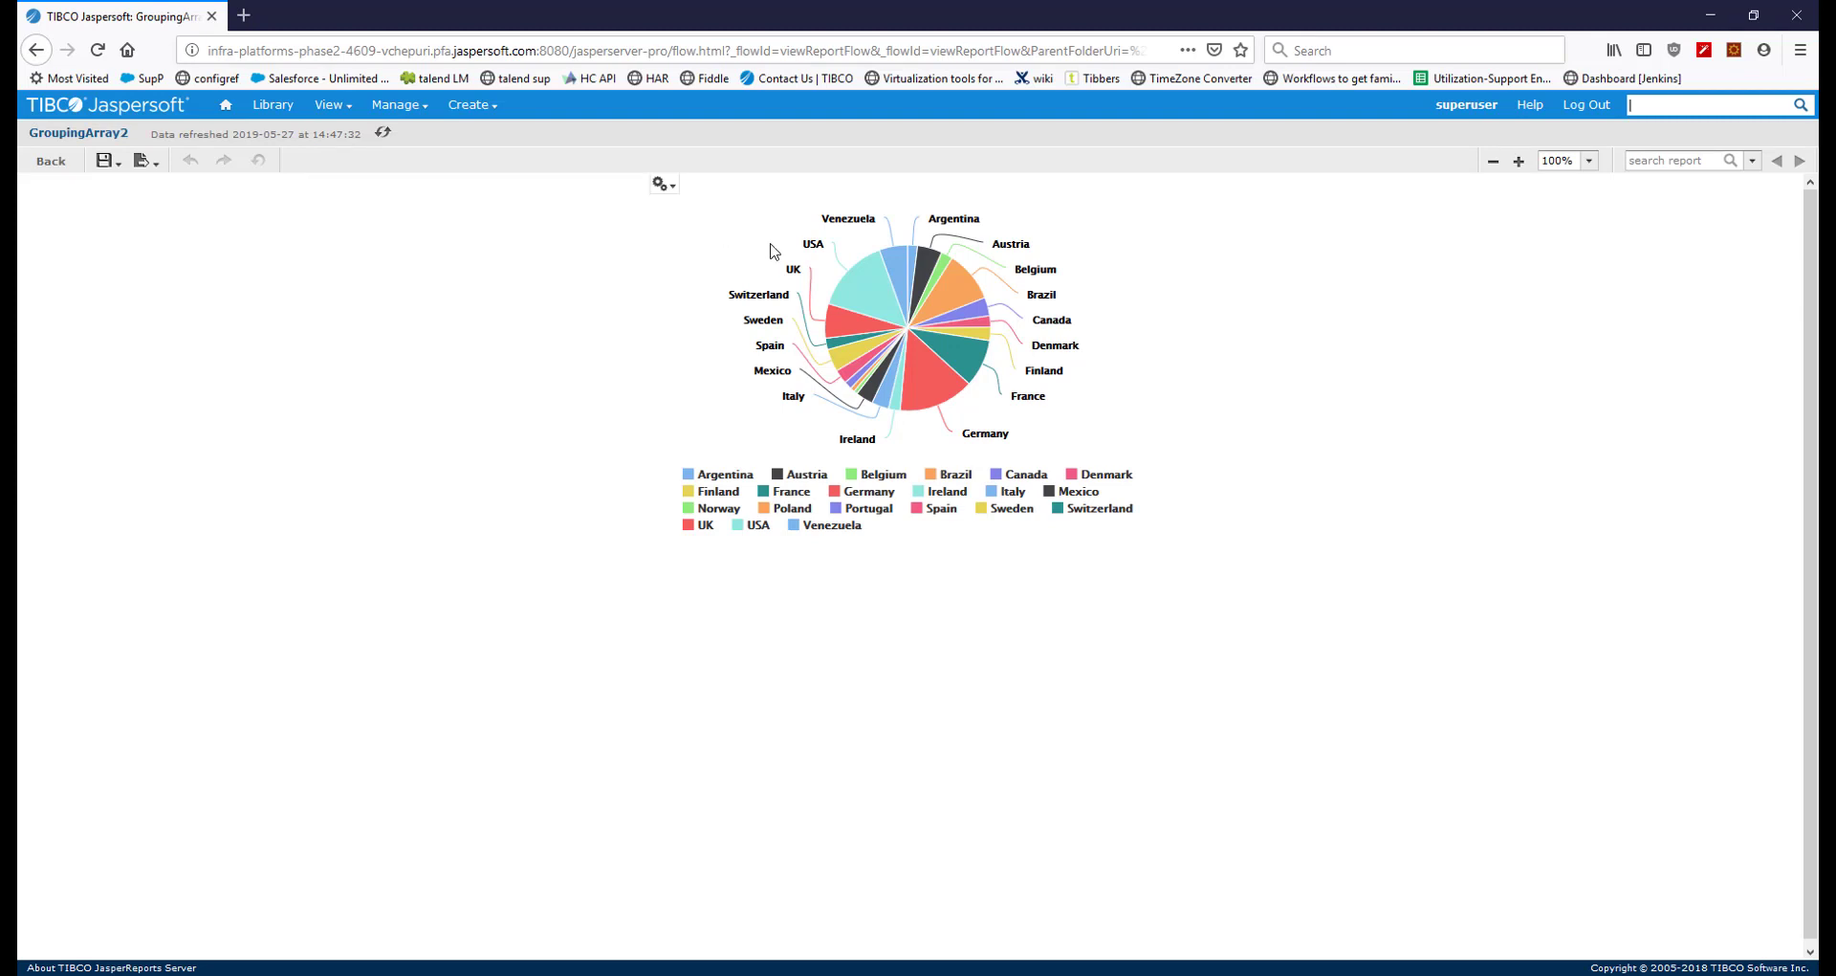
mouse_move(873, 301)
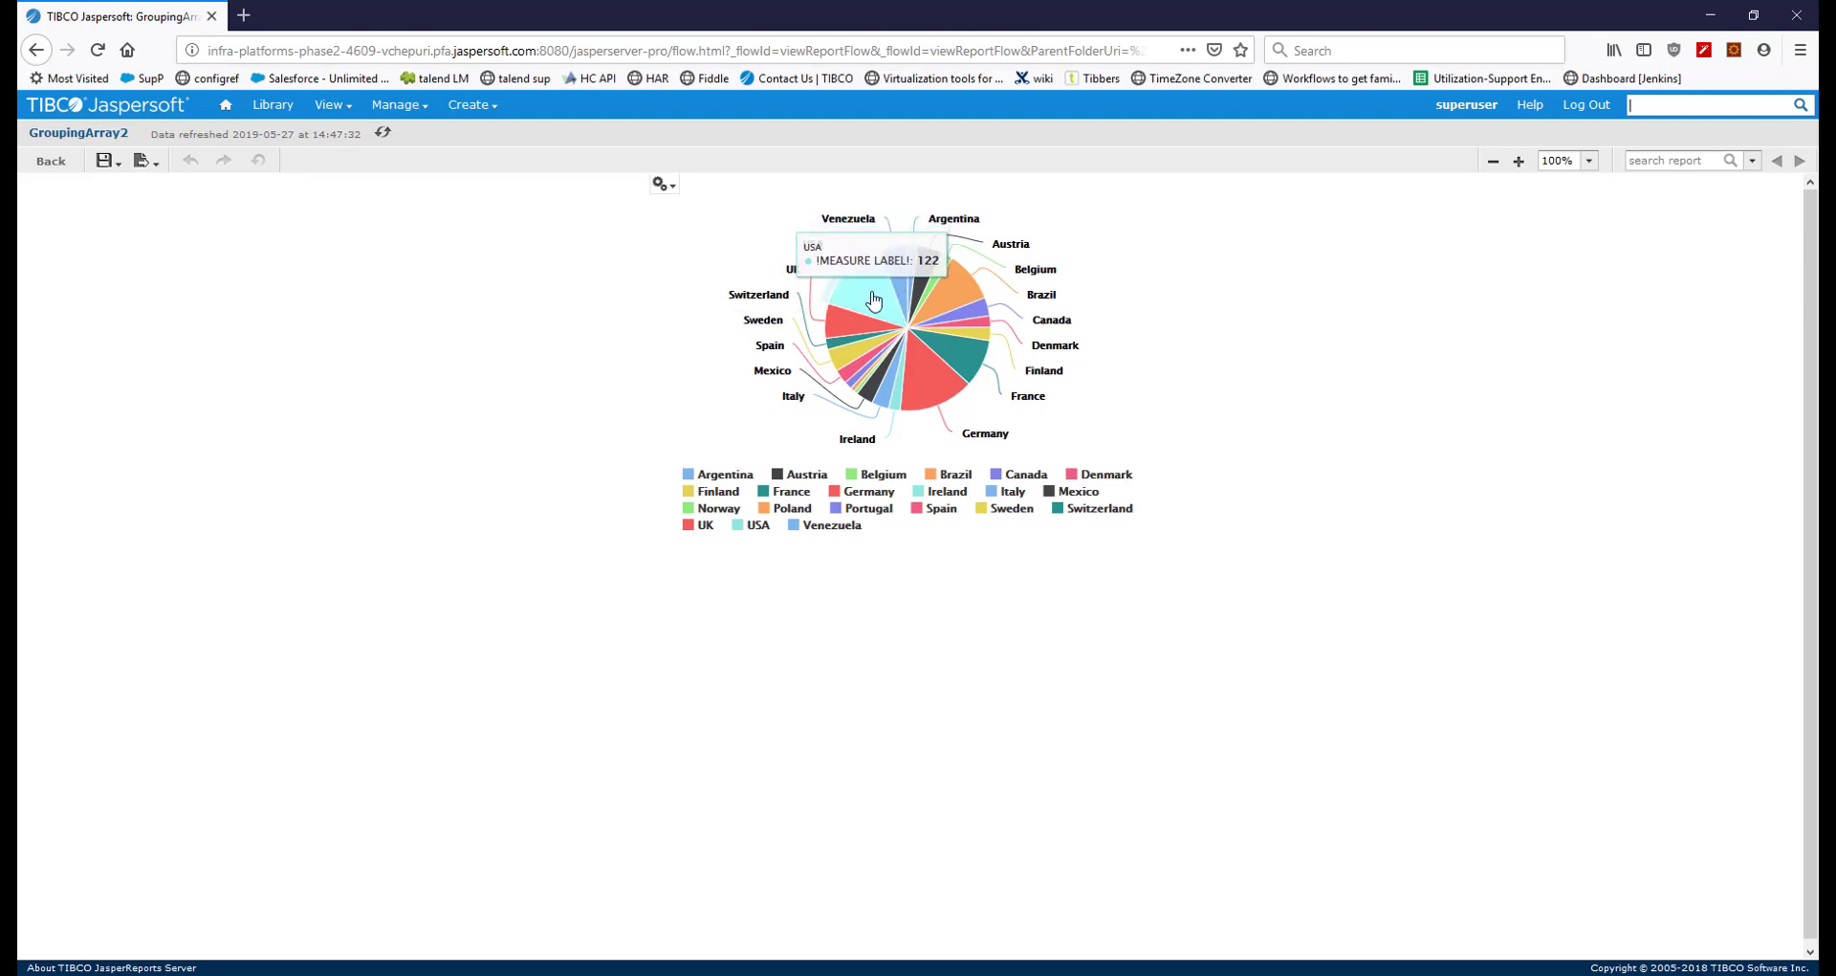
click(873, 301)
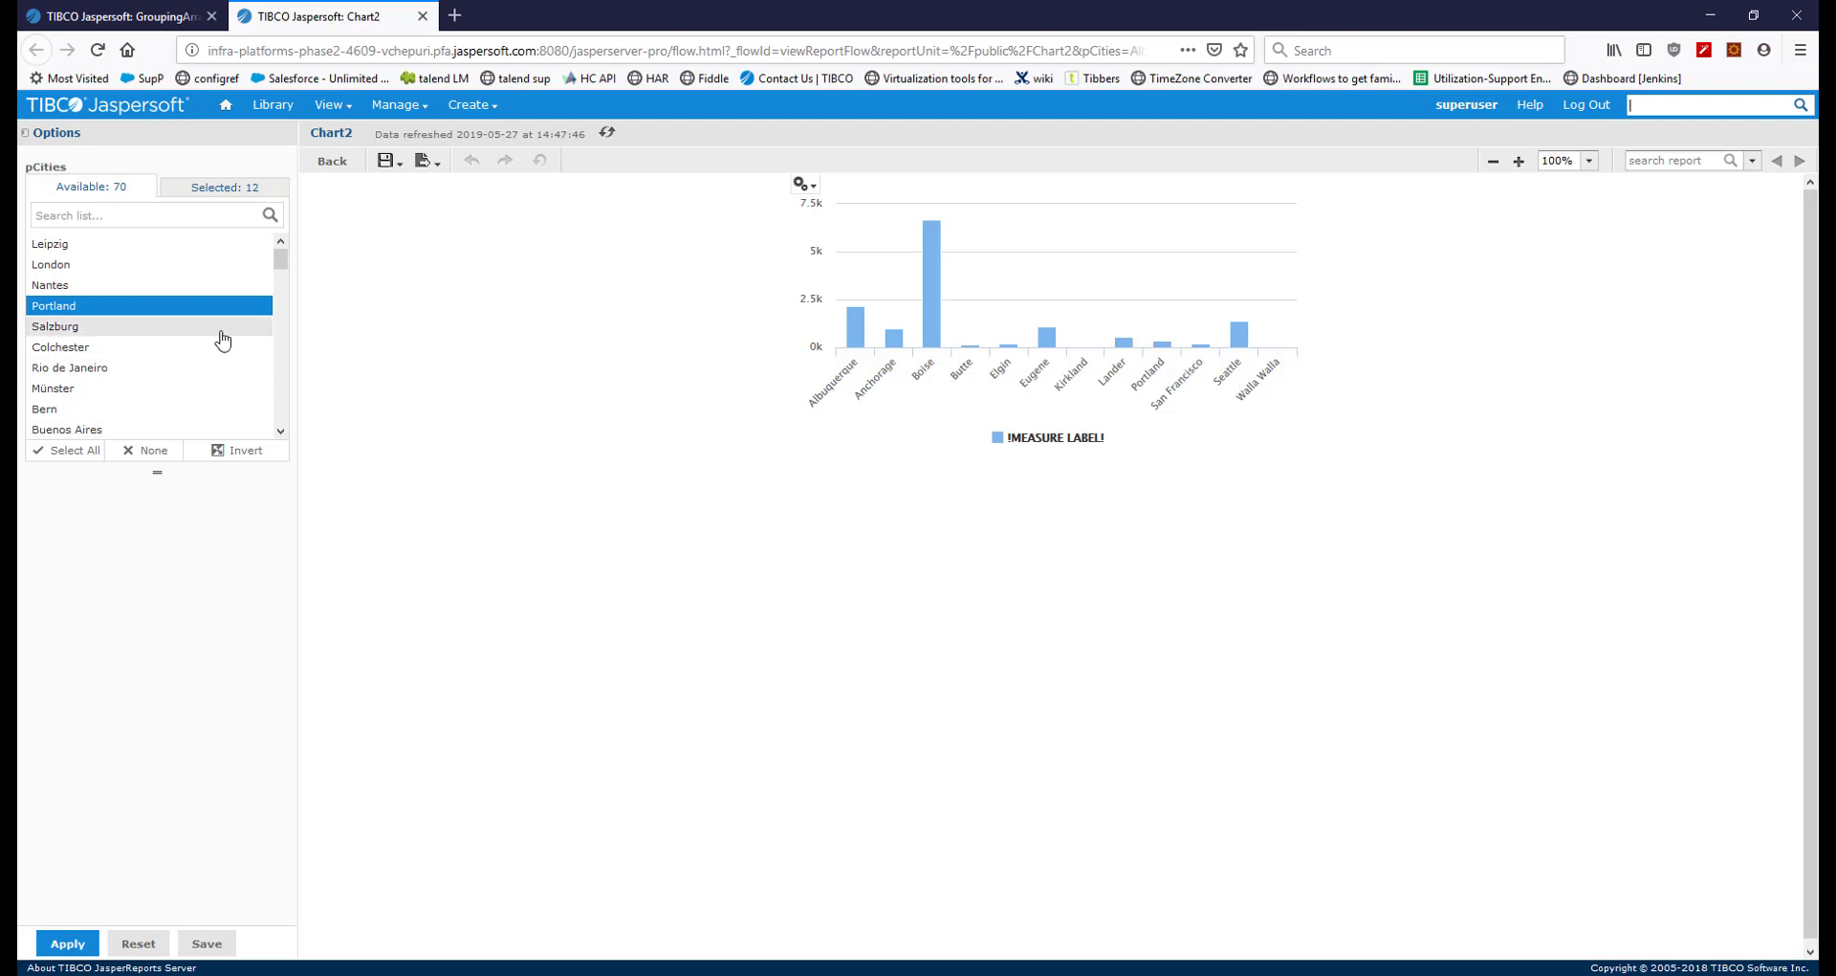
click(199, 188)
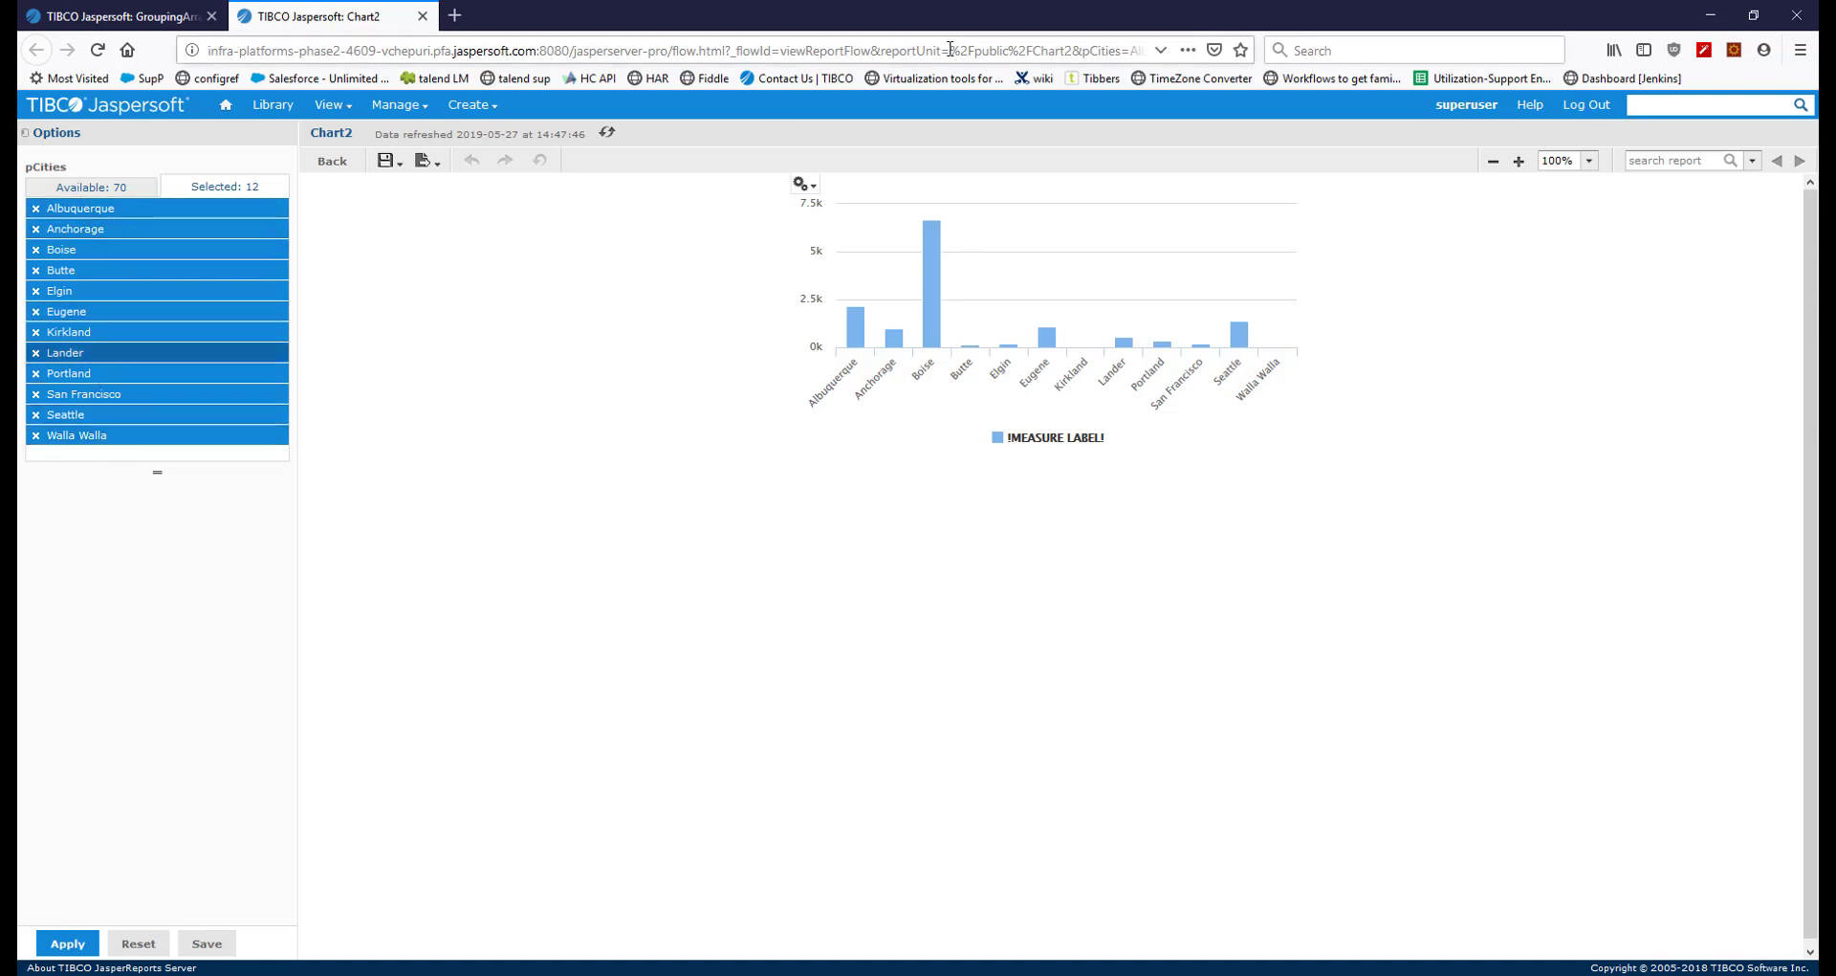
drag(949, 49, 1159, 47)
click(708, 49)
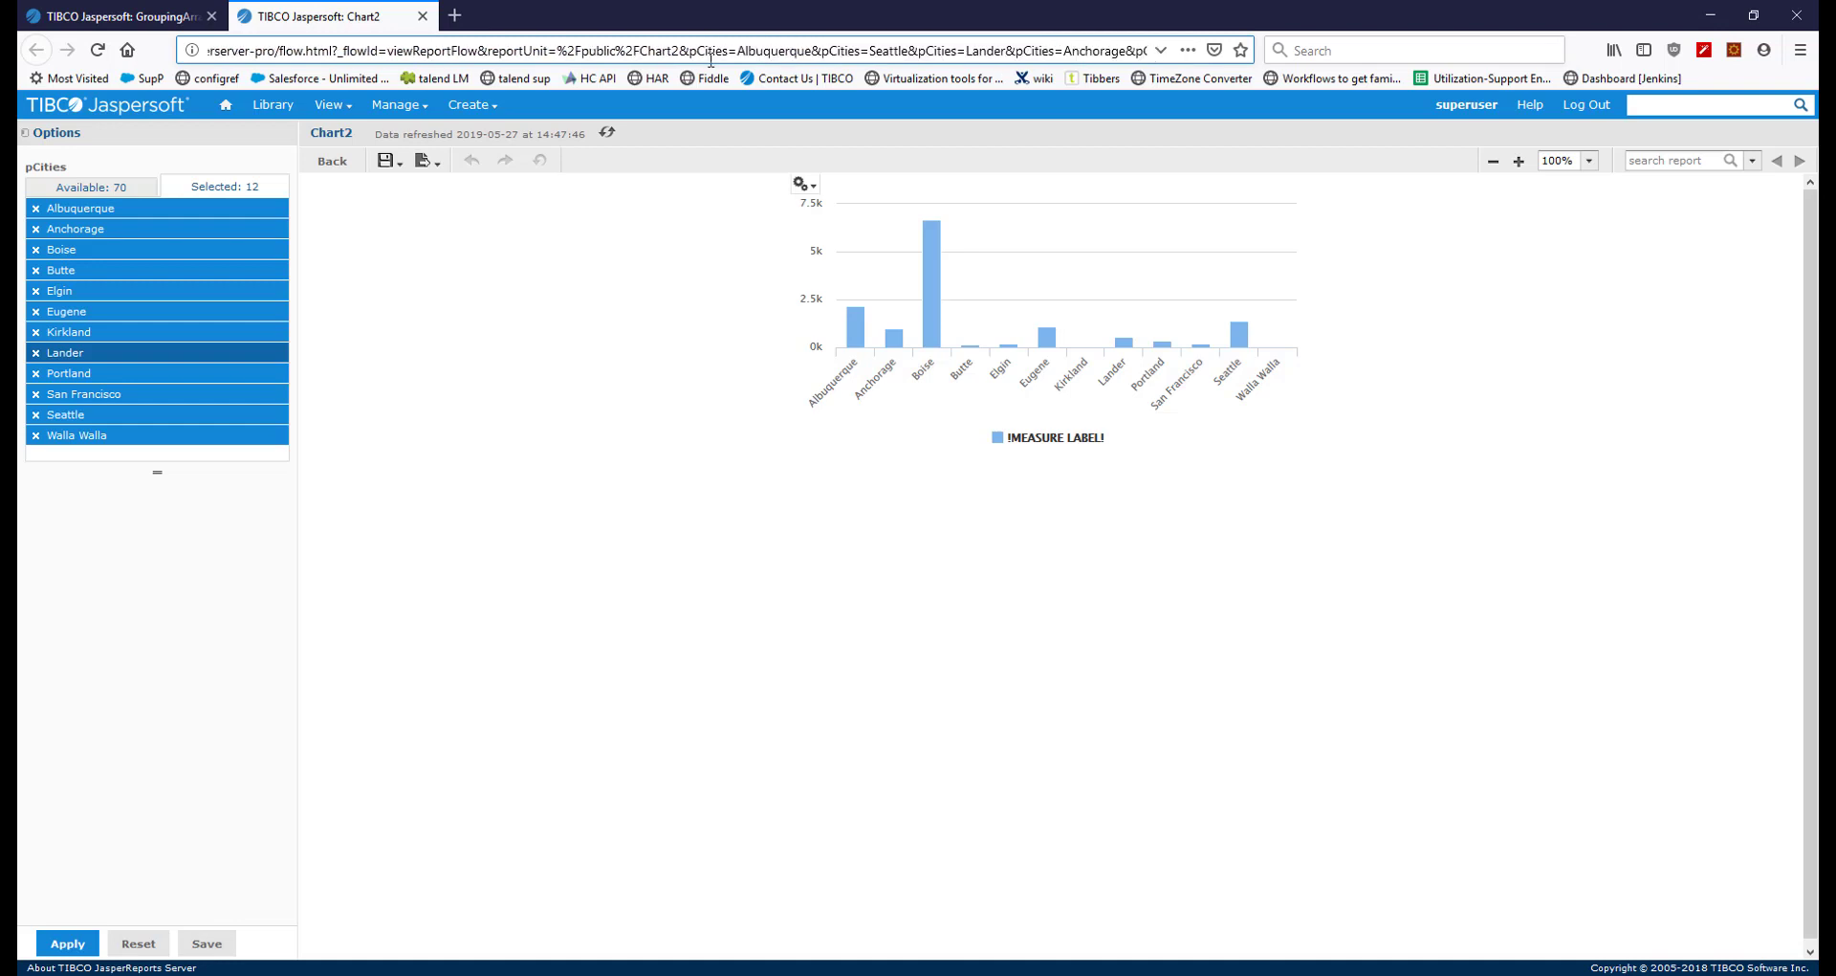
double_click(939, 51)
double_click(995, 52)
click(422, 16)
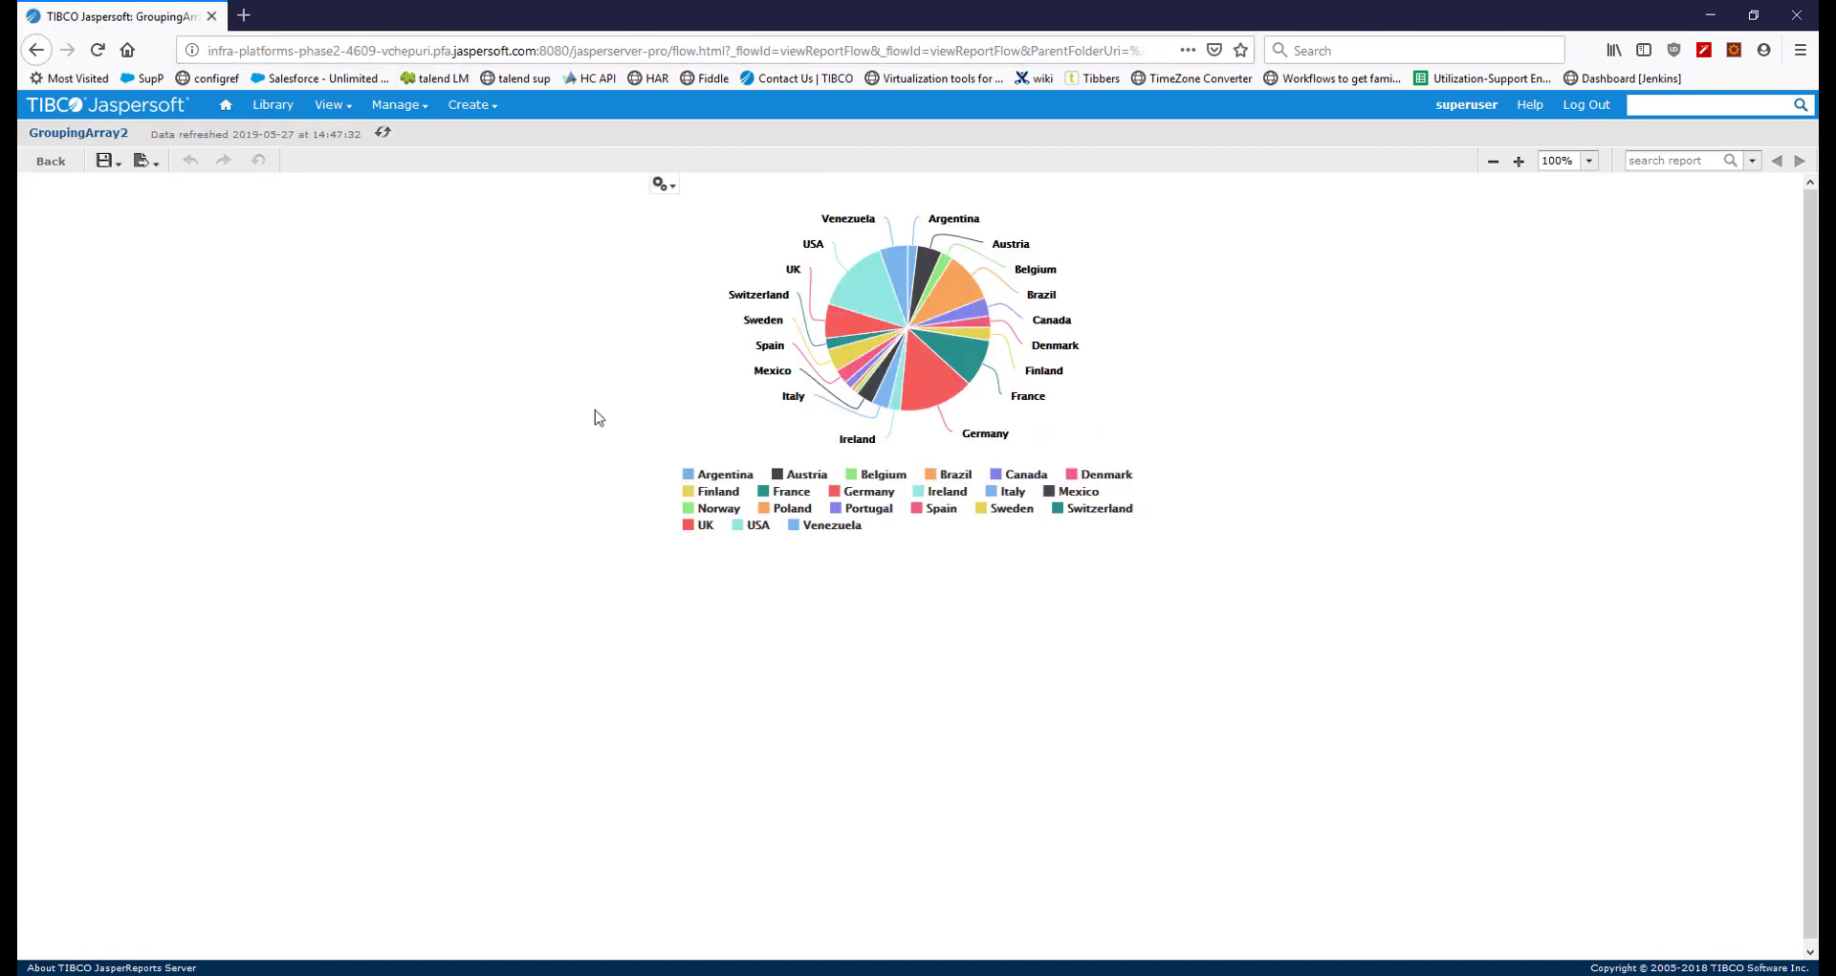
mouse_move(957, 401)
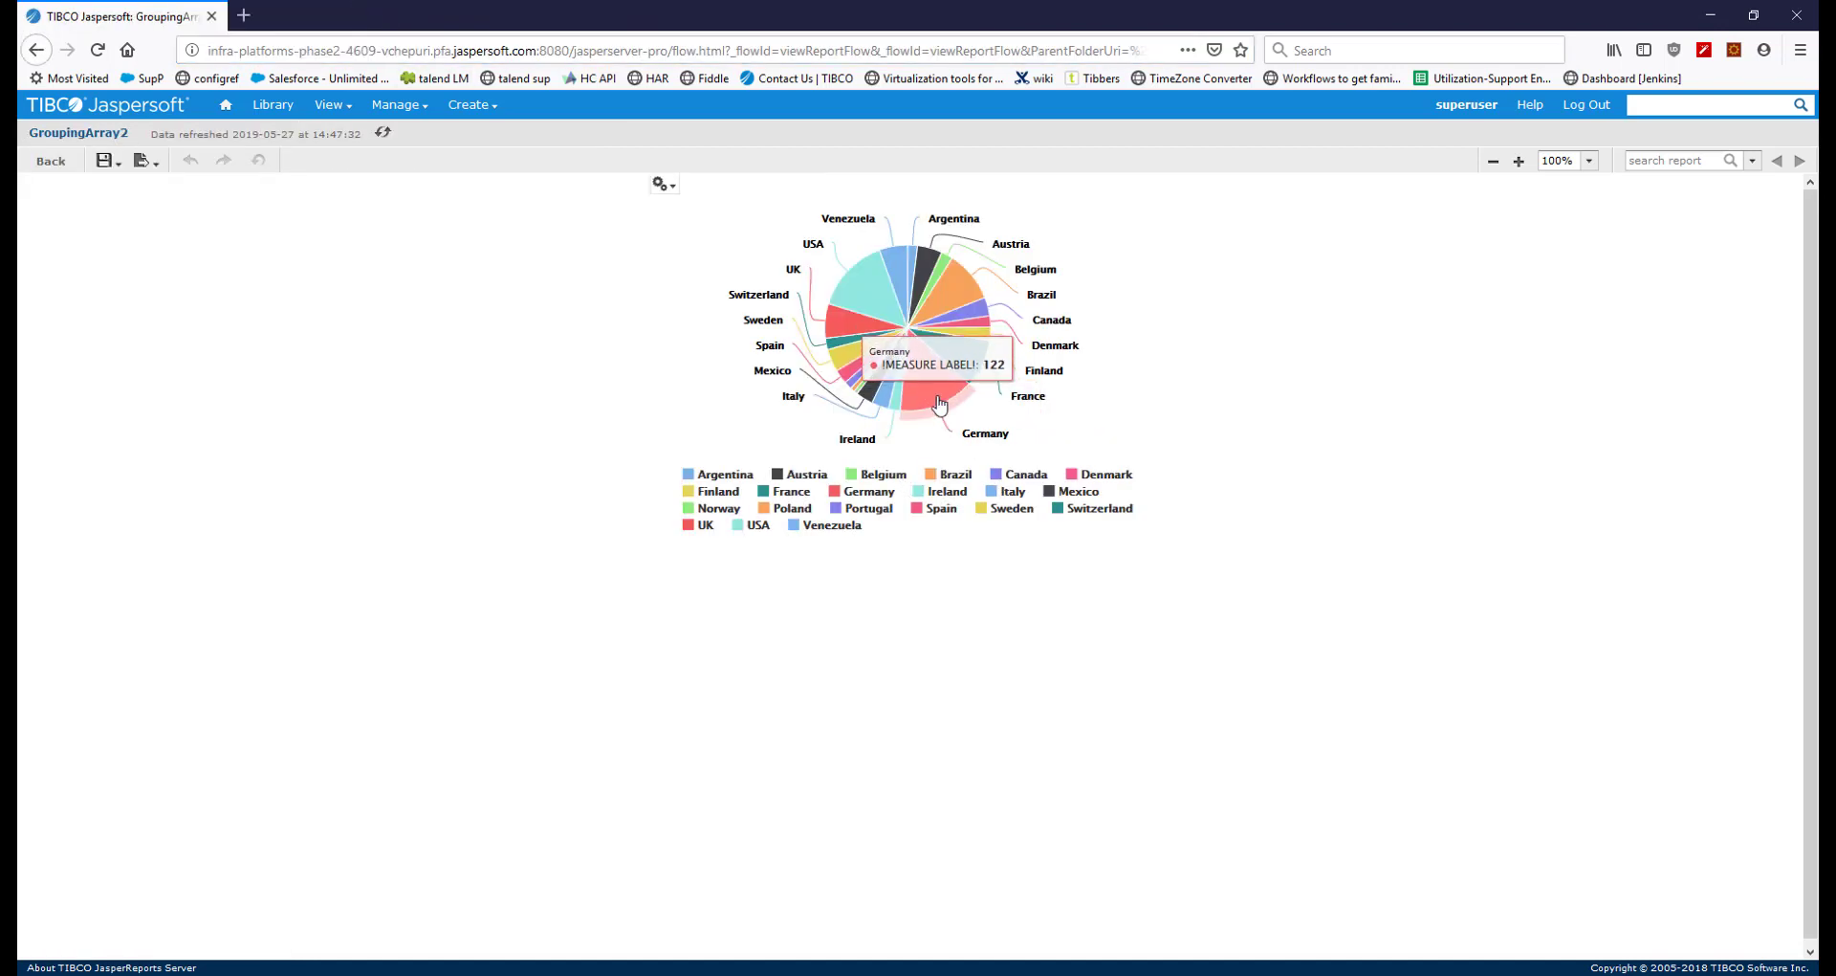
click(934, 406)
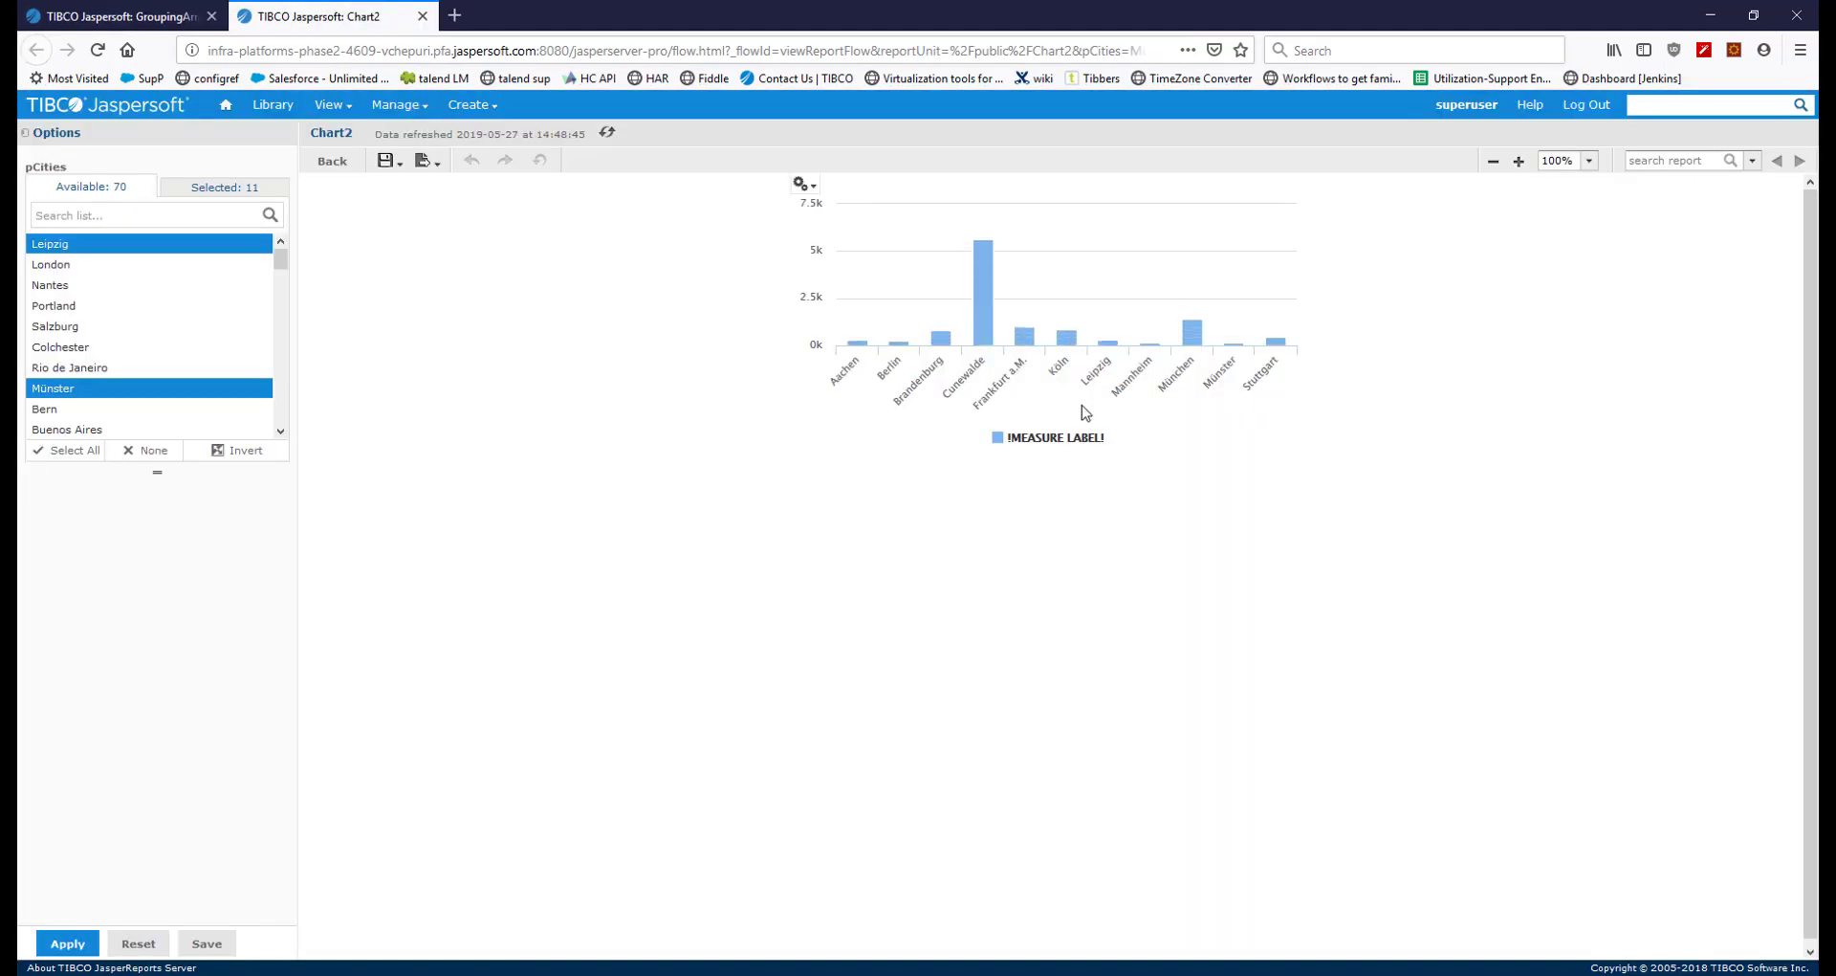
click(247, 195)
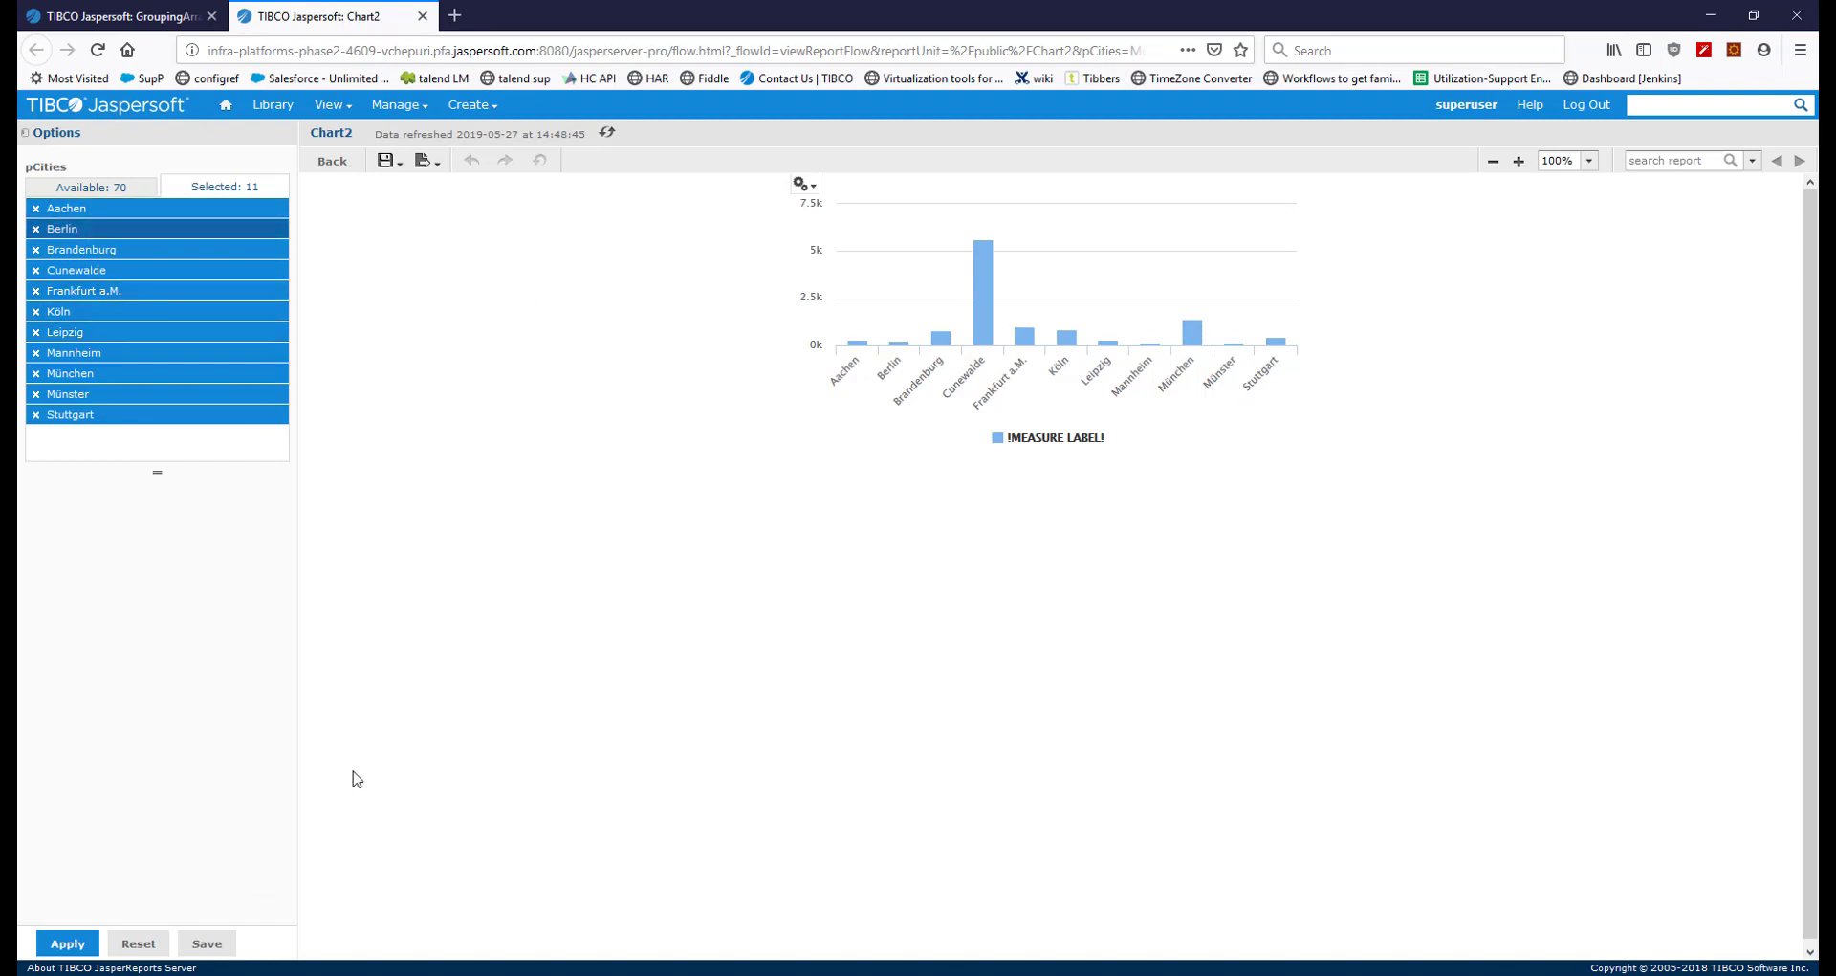
drag(1038, 51, 1090, 48)
click(914, 53)
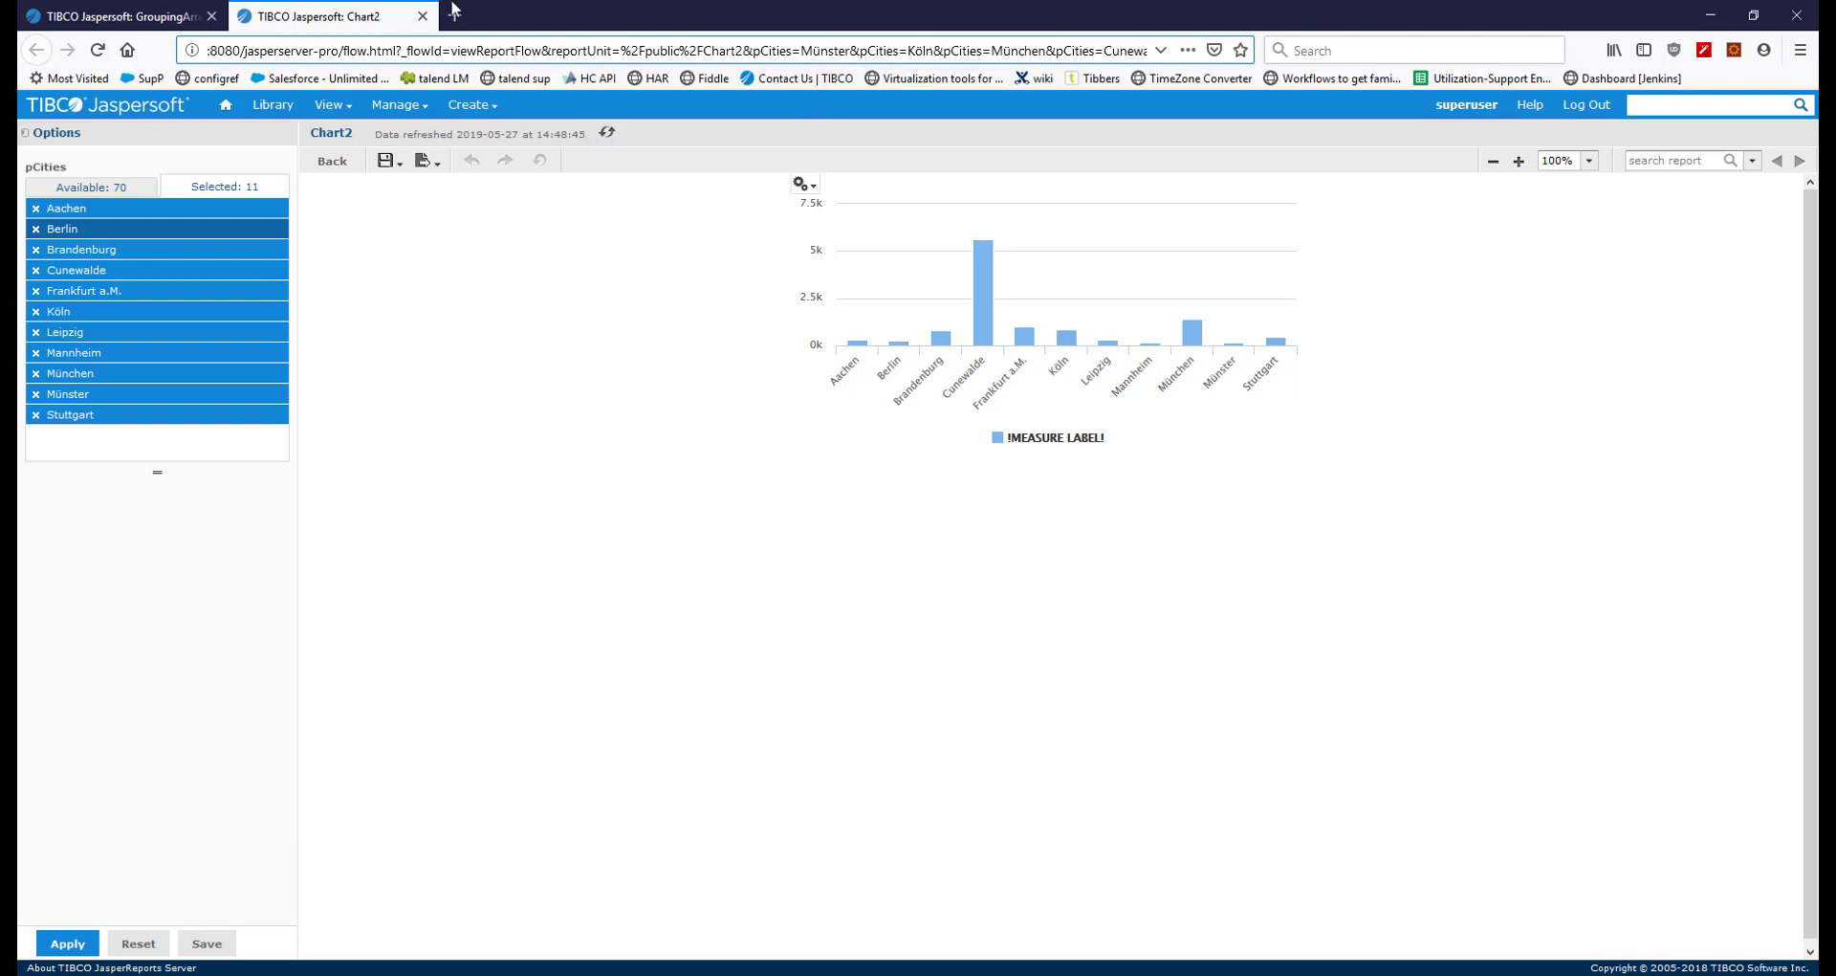
middle_click(385, 14)
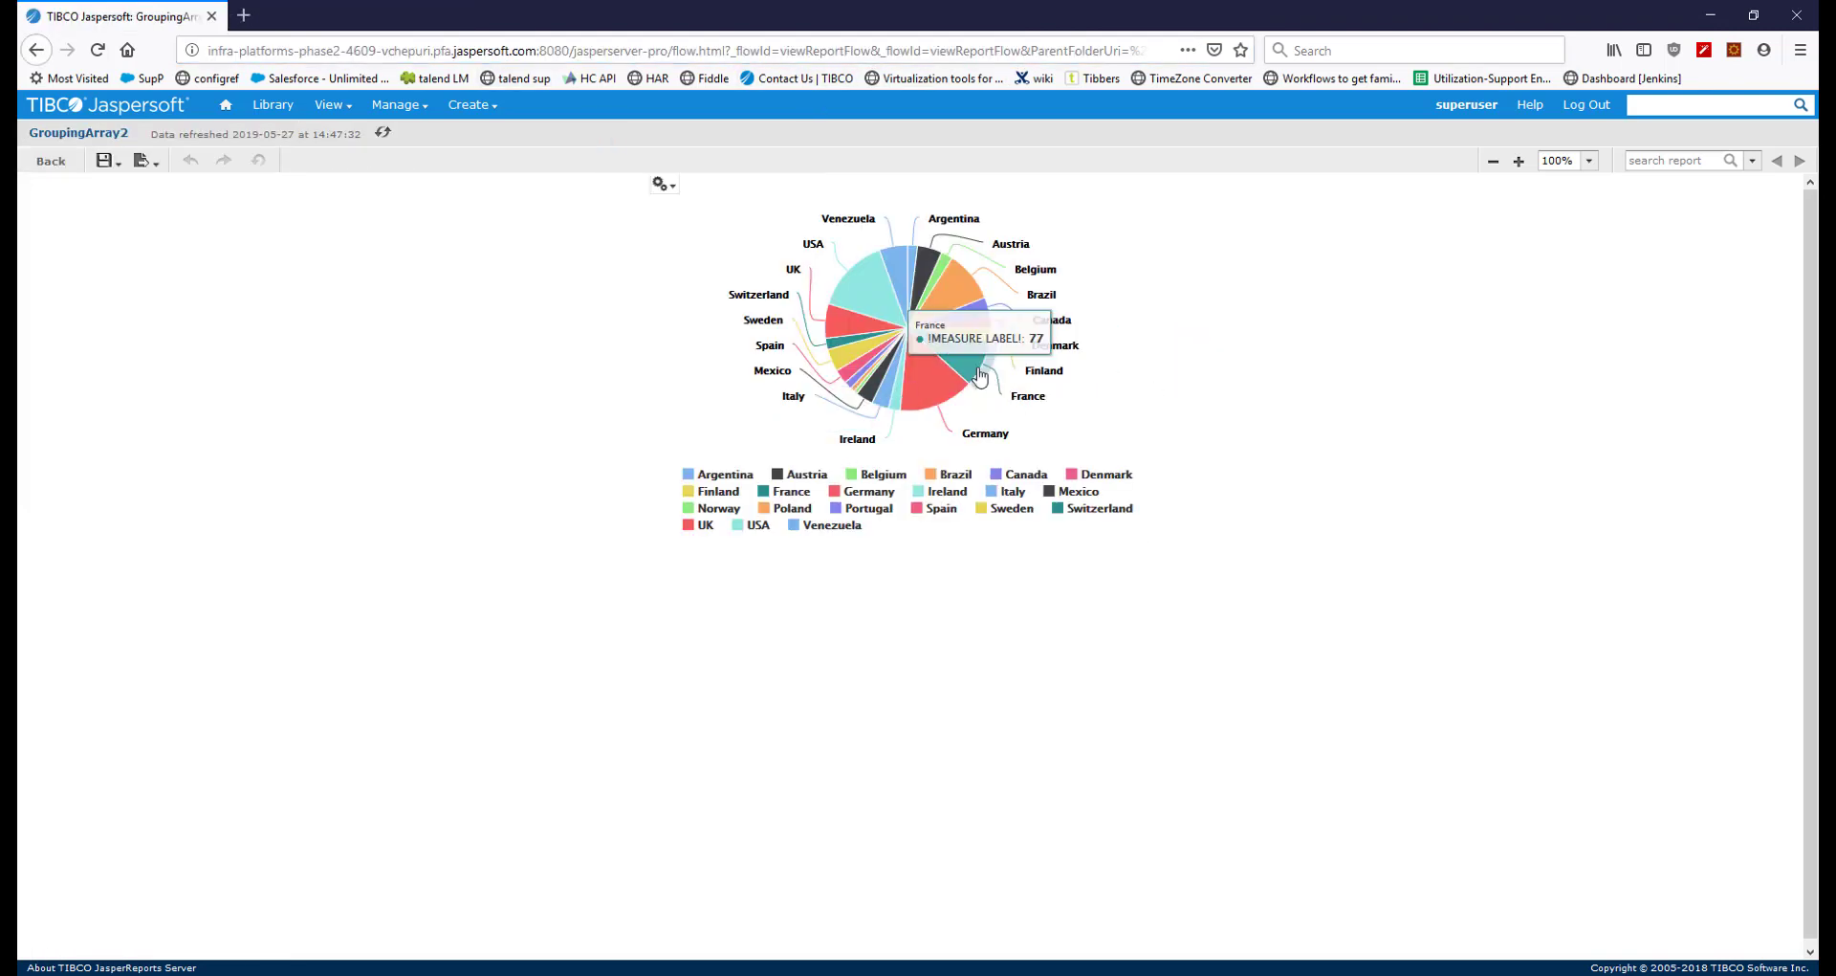
Step: Load the France drill-down, showing Chart2's column chart of nine French cities, Lille to Versailles
key(ctrl+shift+t)
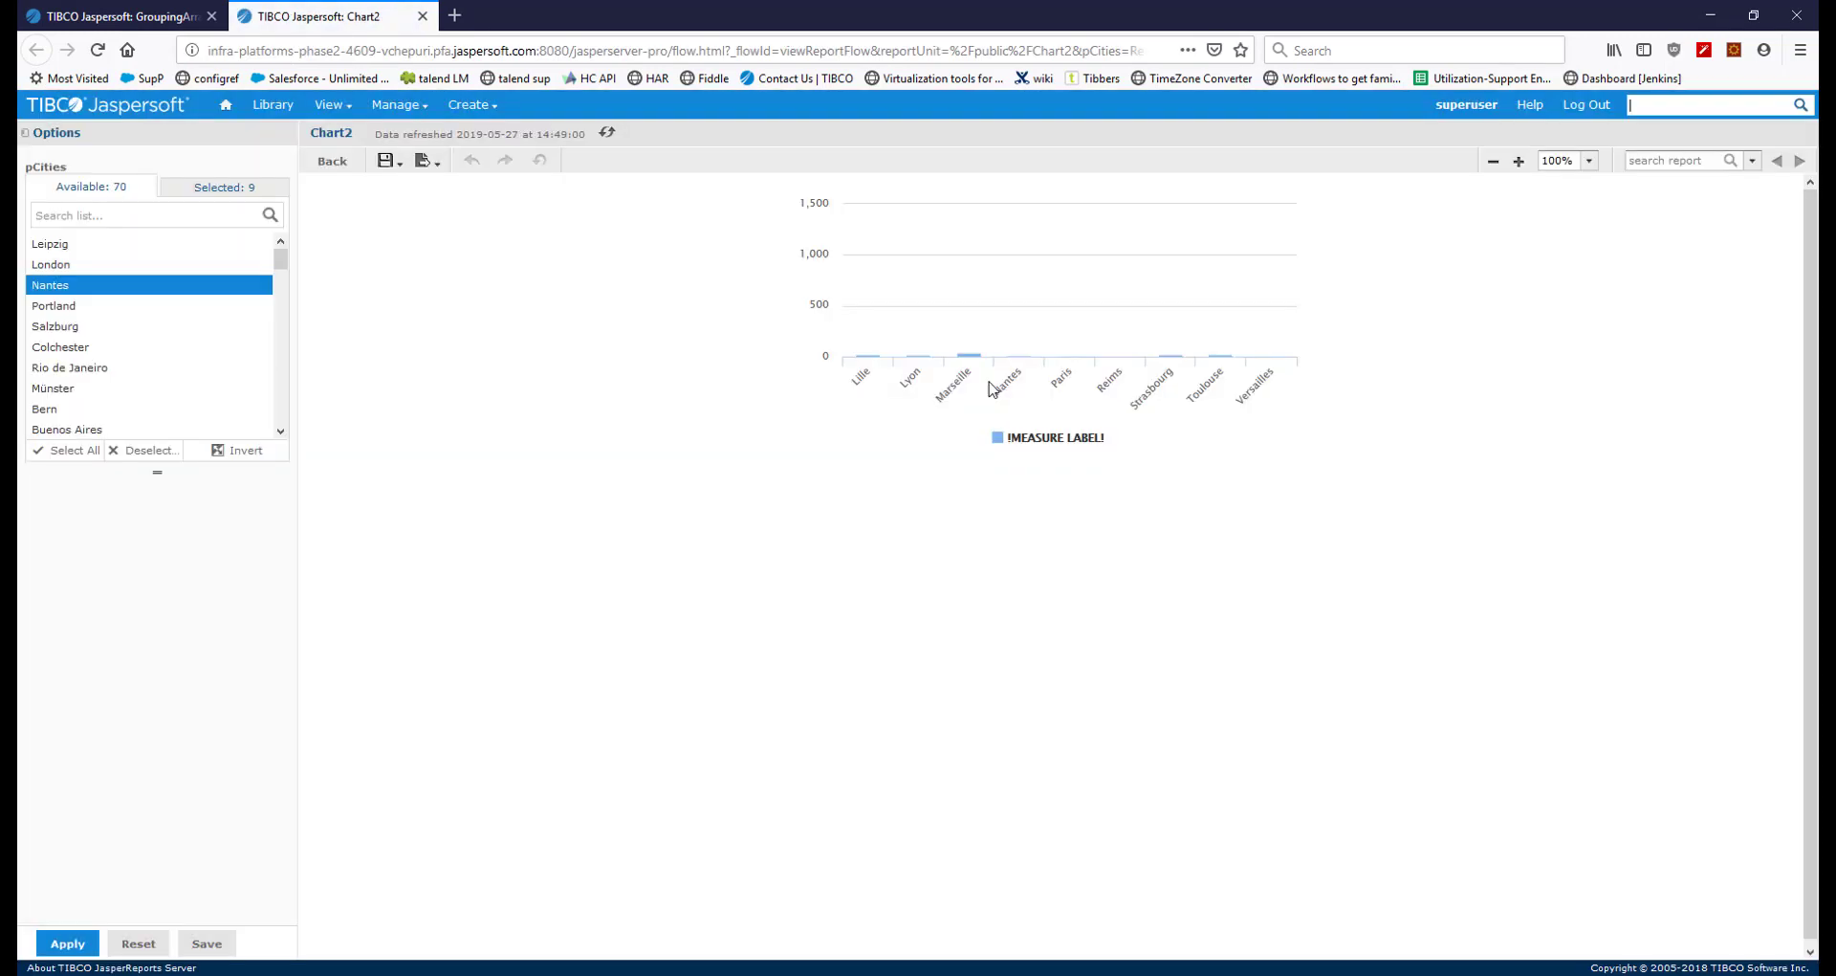